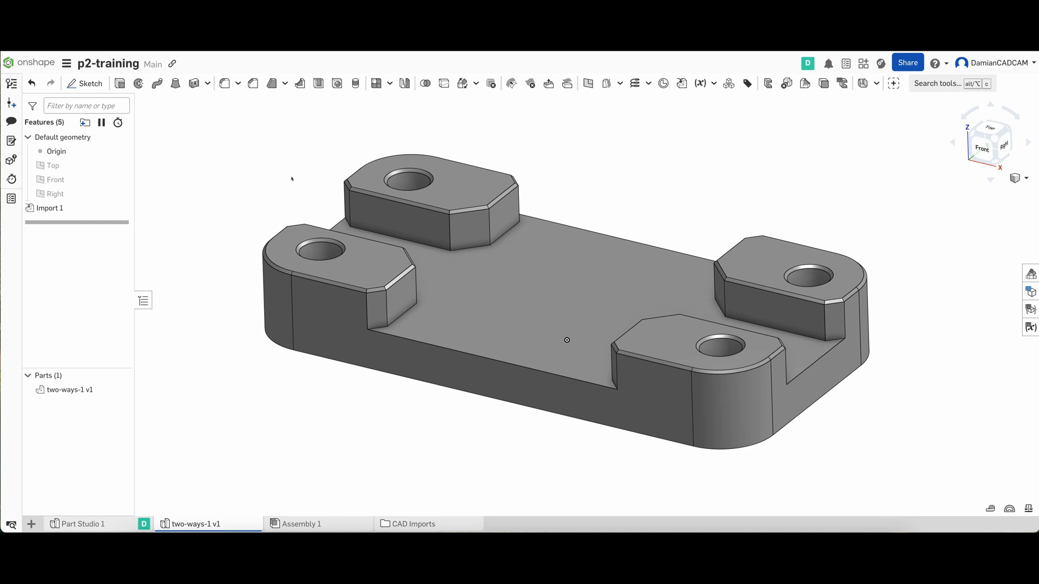
right_drag(291, 179, 316, 180)
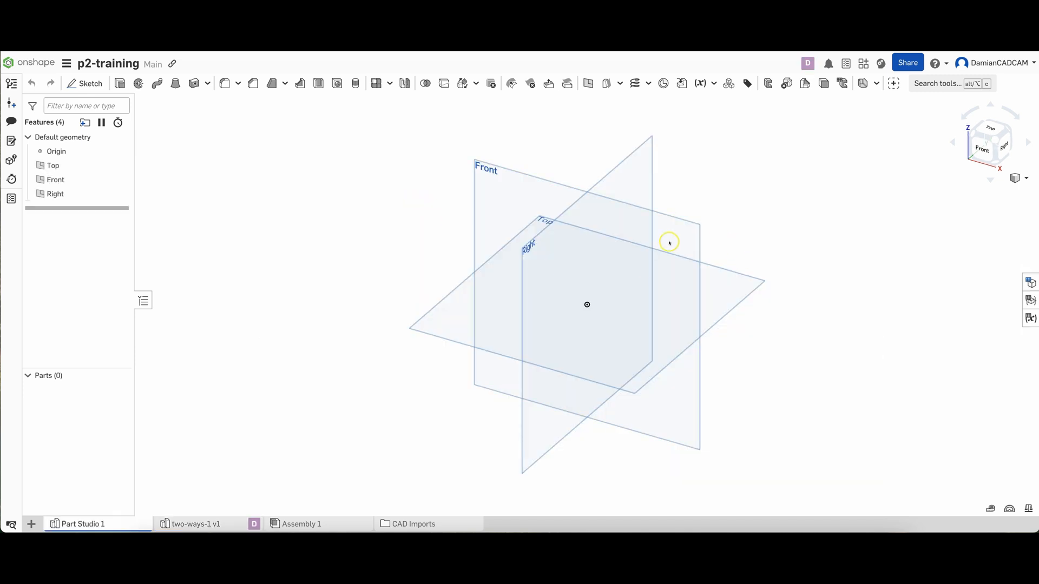
scroll(642, 204, down, 2)
scroll(642, 206, up, 2)
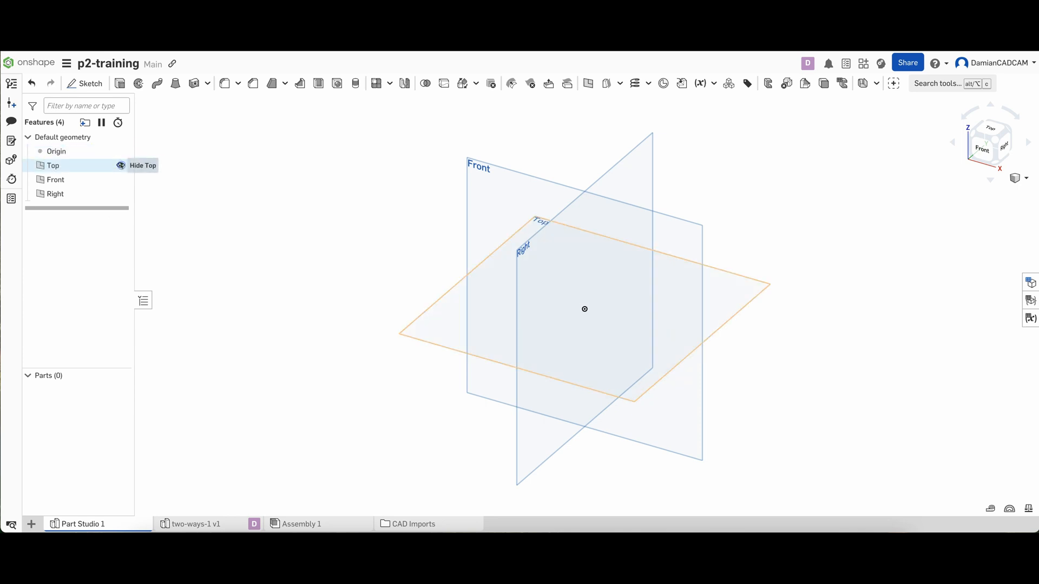
Hide the Front and Right planes and start a sketch on the Top plane, viewed face-on
click(120, 180)
click(120, 194)
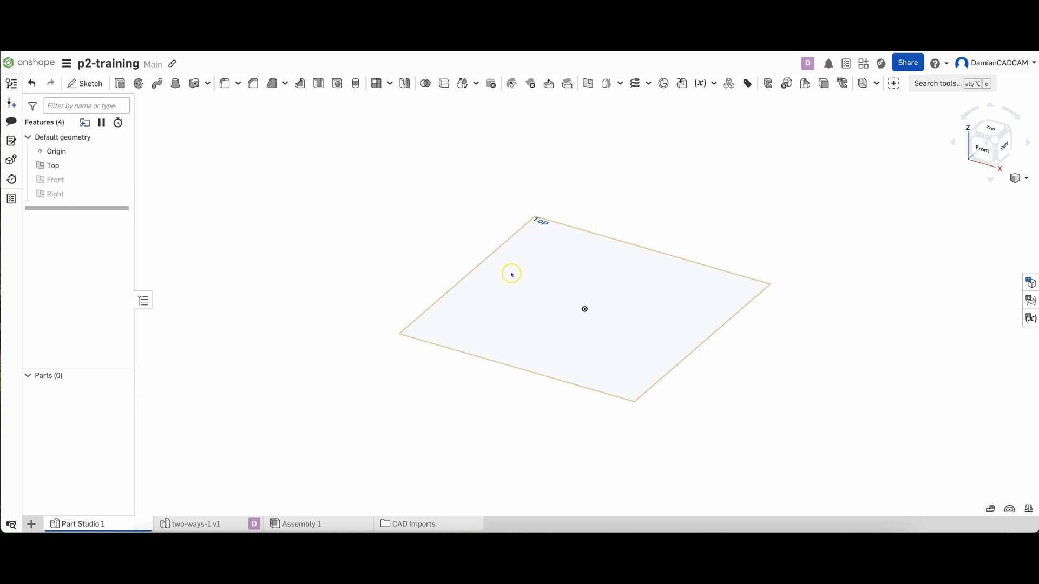
click(542, 276)
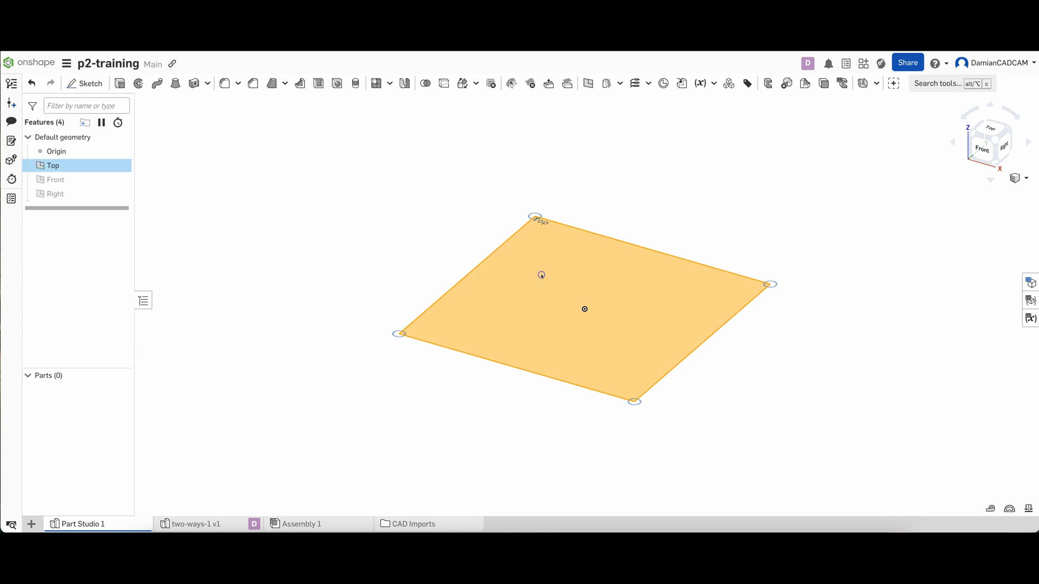
click(98, 89)
click(93, 86)
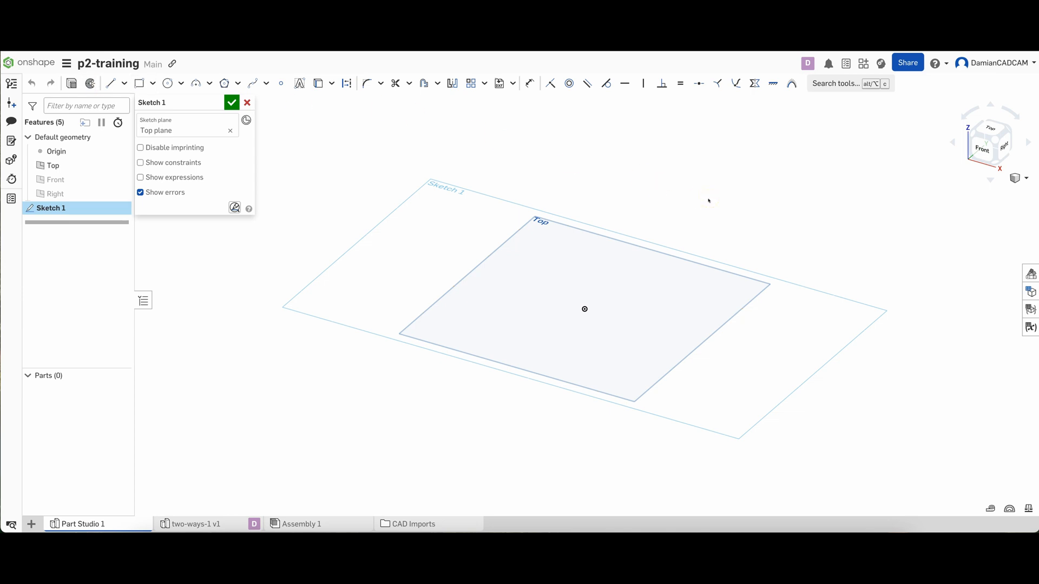
key(n)
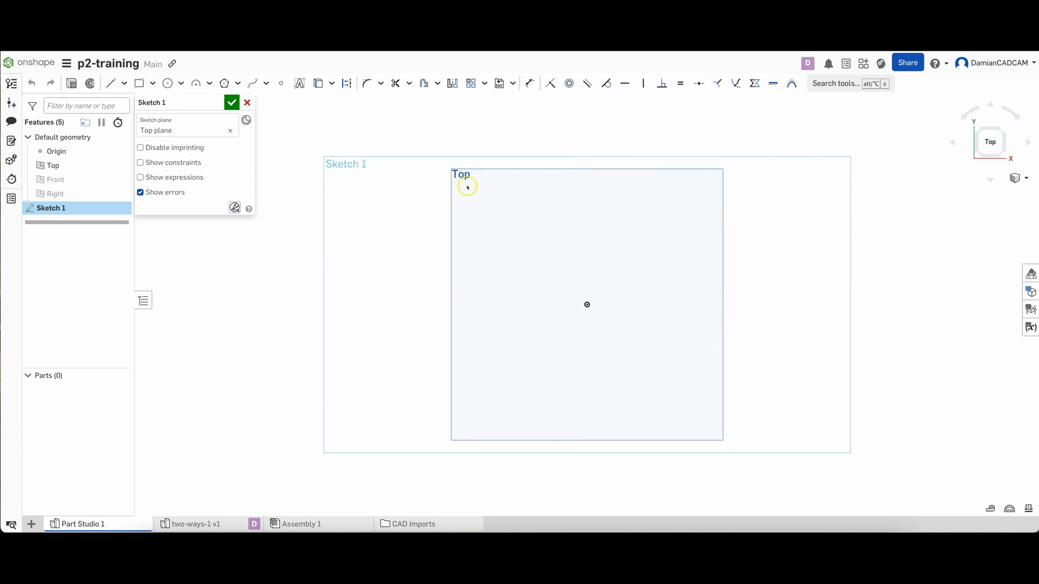
Draw a center point rectangle on the origin, 150 mm wide and 80 mm high
click(152, 83)
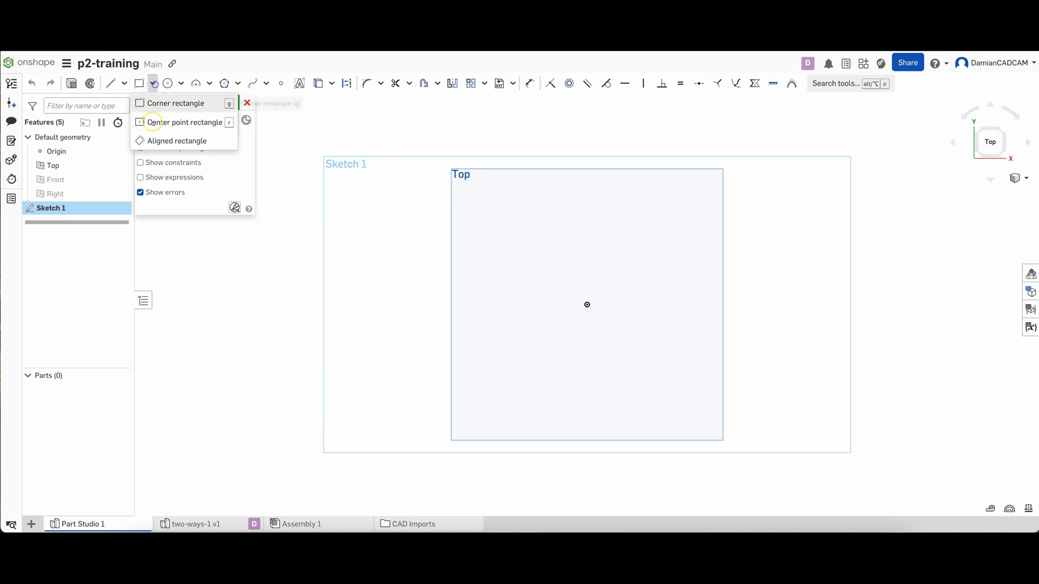
click(179, 122)
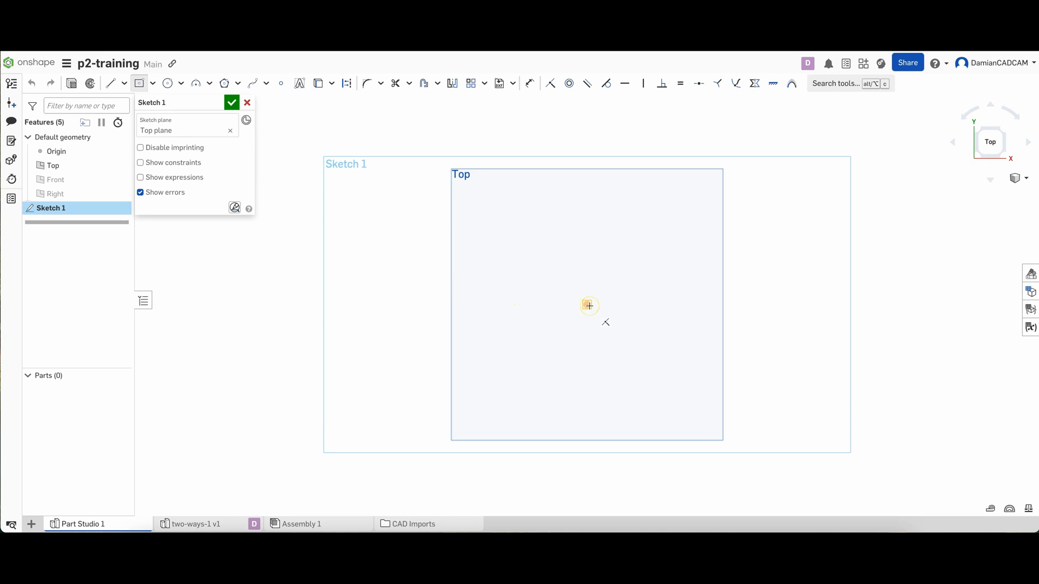
click(589, 306)
click(588, 305)
click(611, 325)
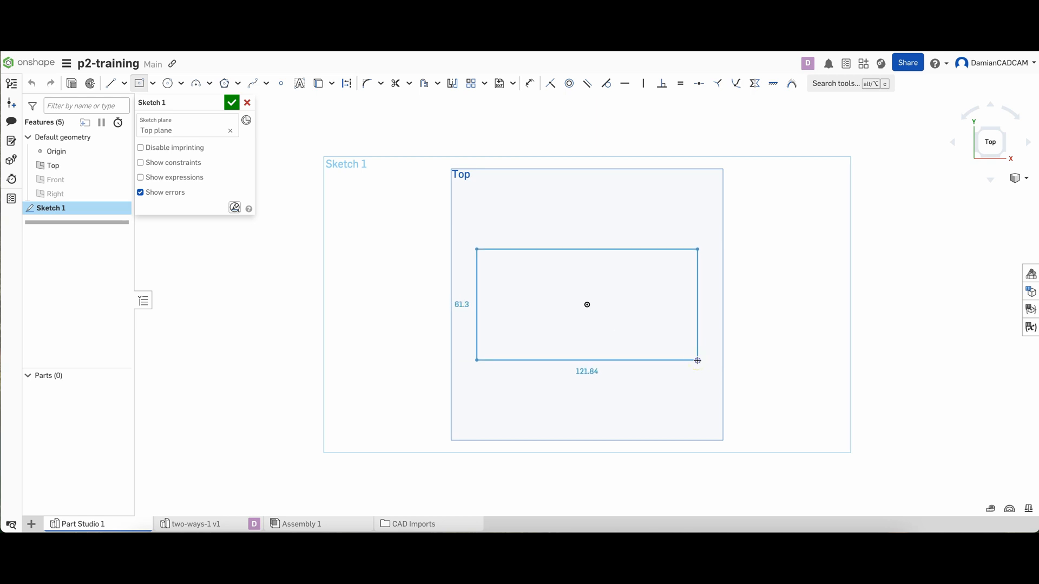
click(697, 360)
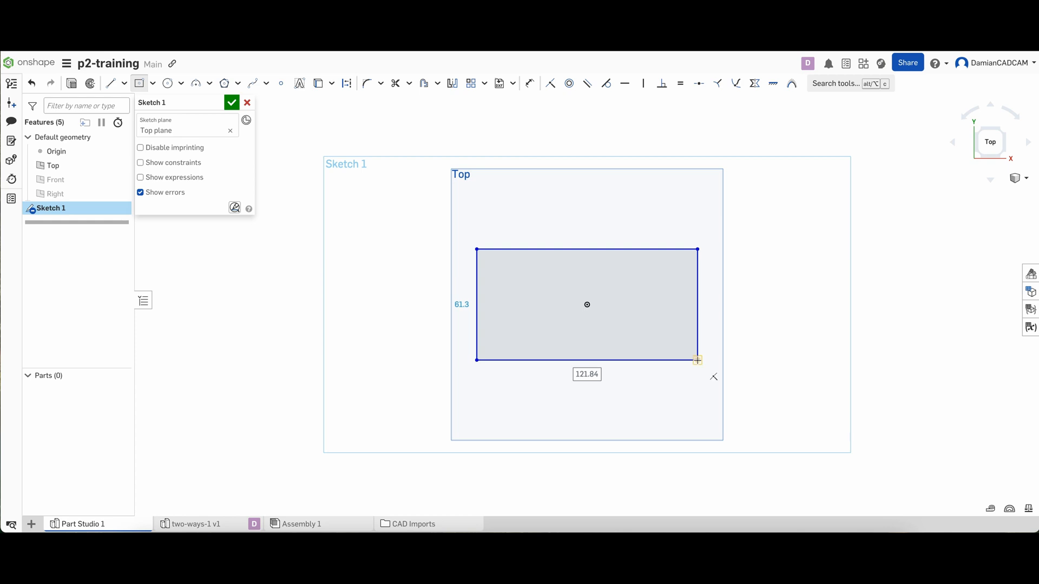
text(150)
key(Tab)
key(Return)
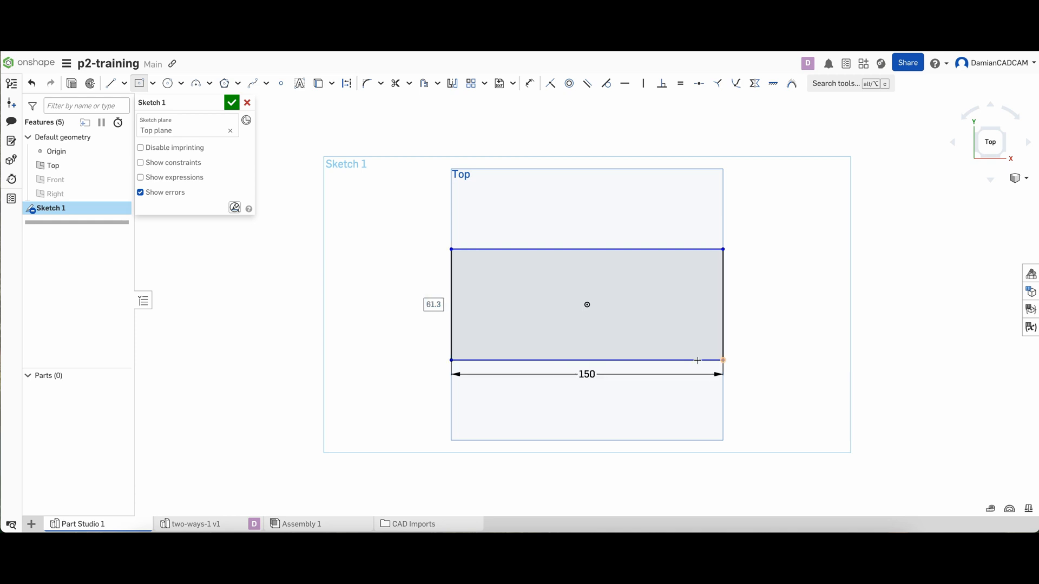
text(80)
key(Return)
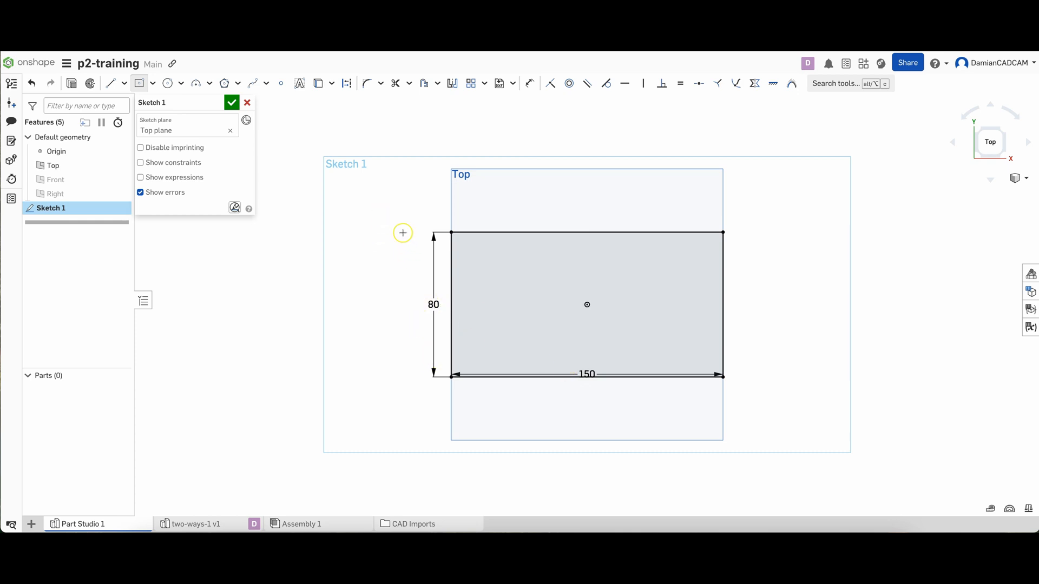
click(351, 208)
click(391, 247)
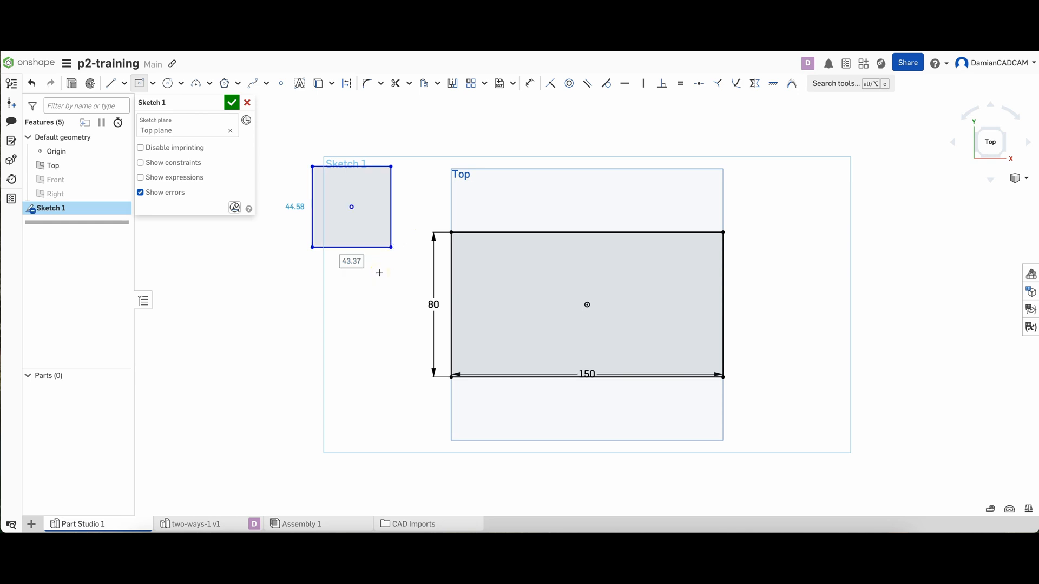
key(Escape)
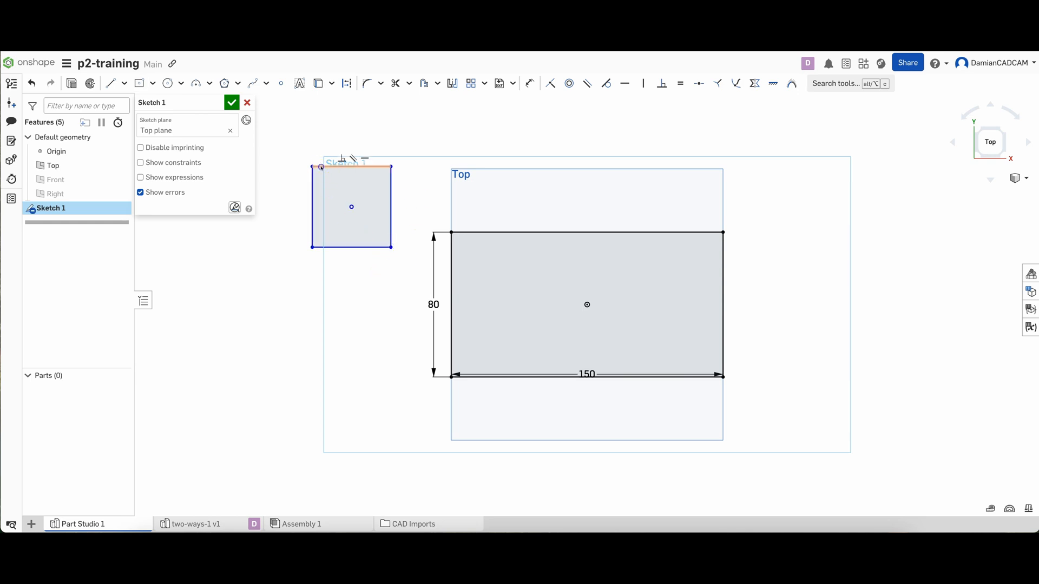
drag(304, 154, 405, 268)
key(Delete)
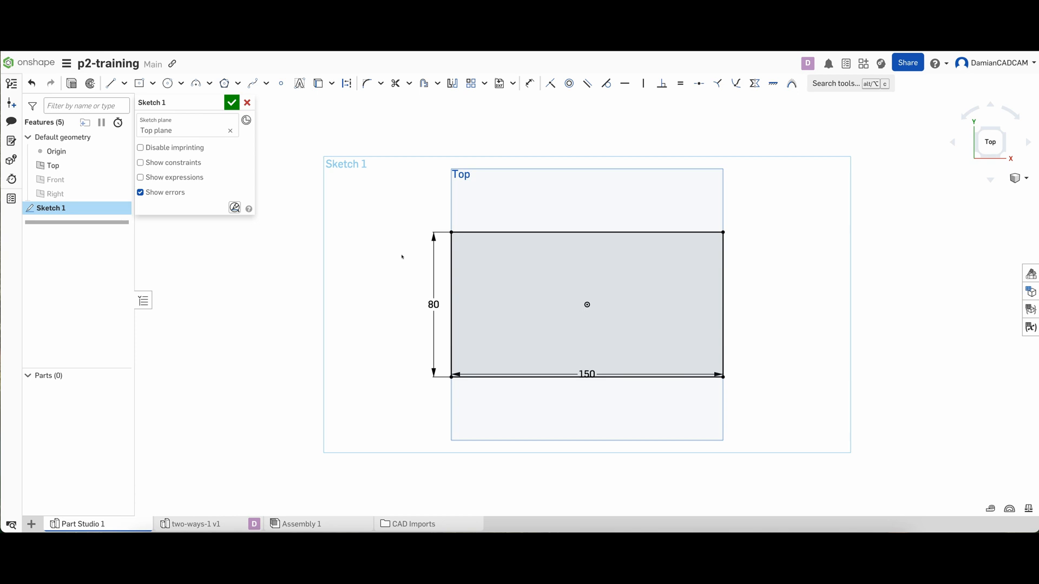
Finish the sketch, extrude the rectangle 30 mm as a new solid, and hide the Top plane
click(232, 103)
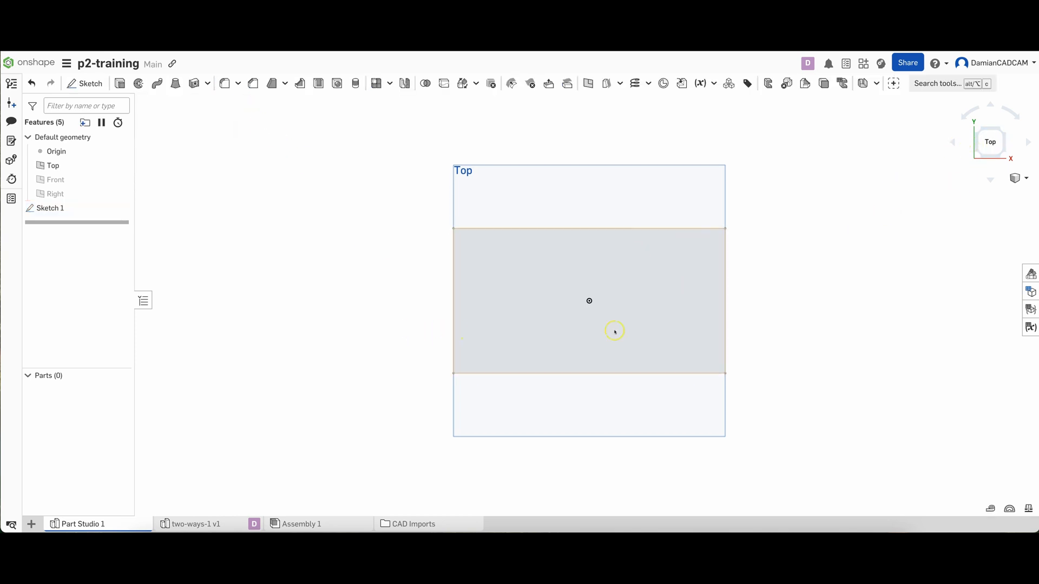
right_drag(367, 348, 417, 303)
scroll(416, 303, down, 3)
scroll(416, 302, up, 4)
middle_drag(416, 302, 317, 279)
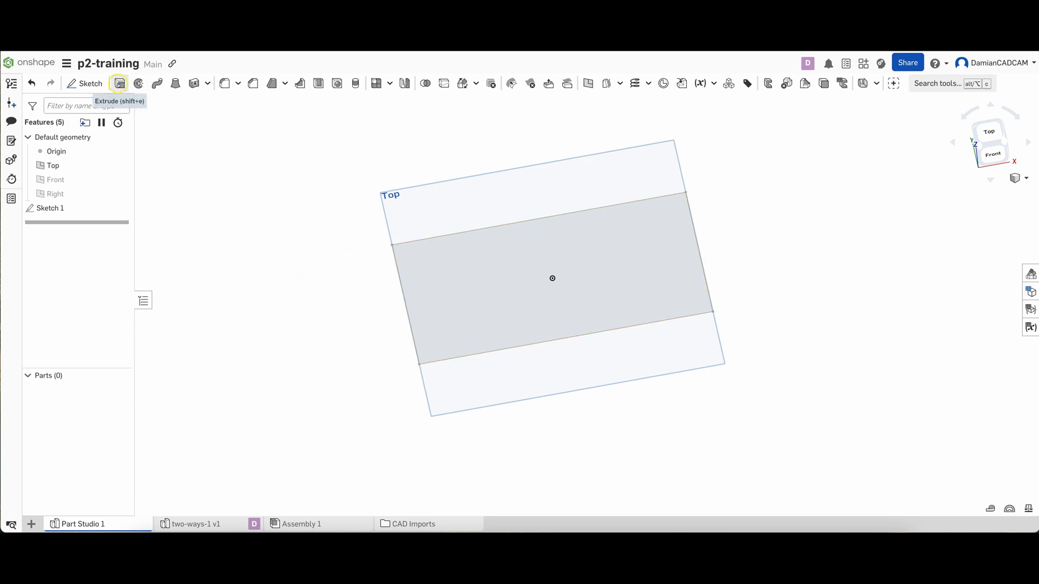
click(120, 84)
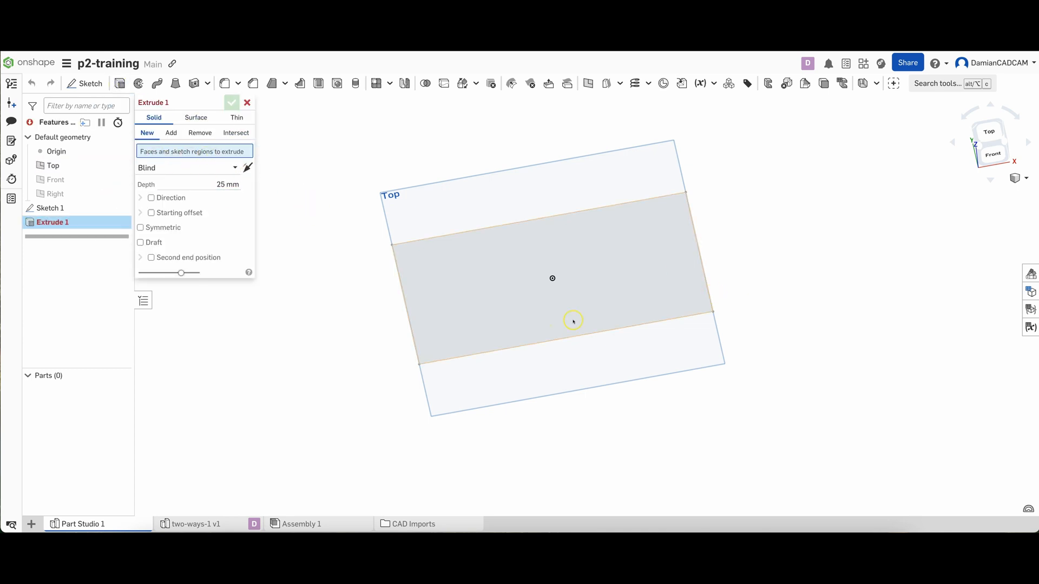
click(494, 261)
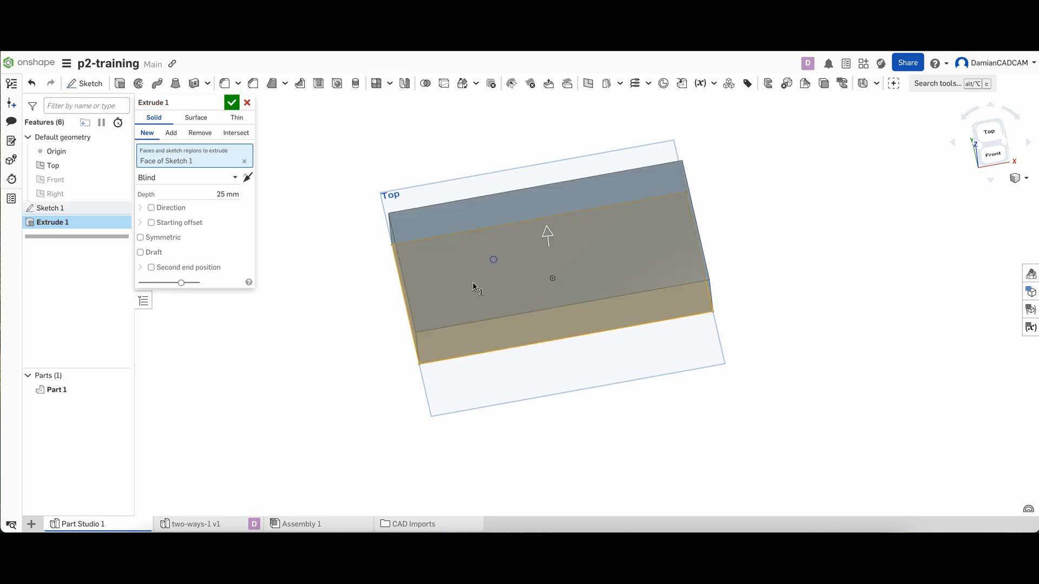
click(225, 193)
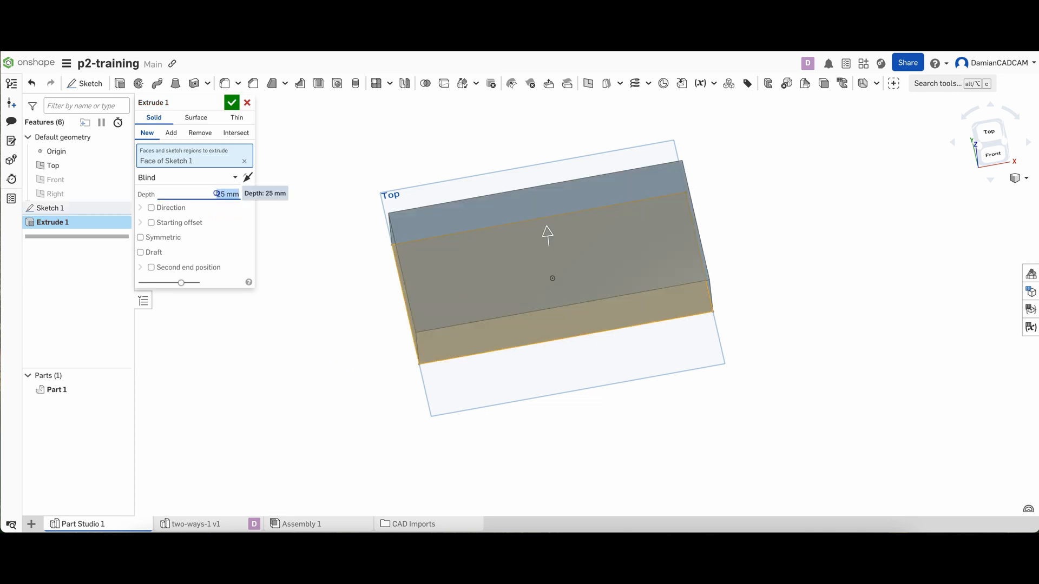
text(30)
key(Return)
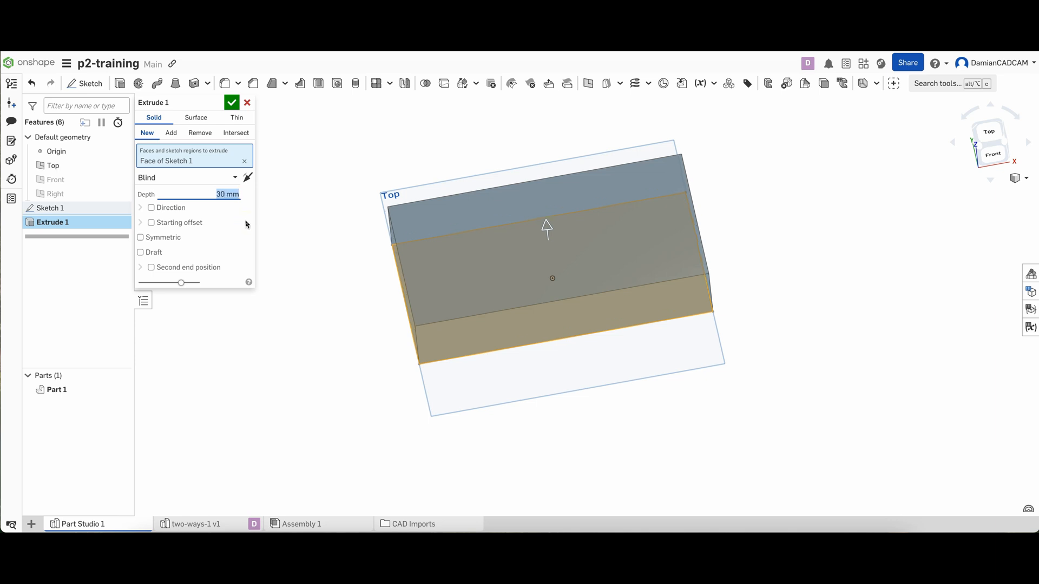
click(231, 102)
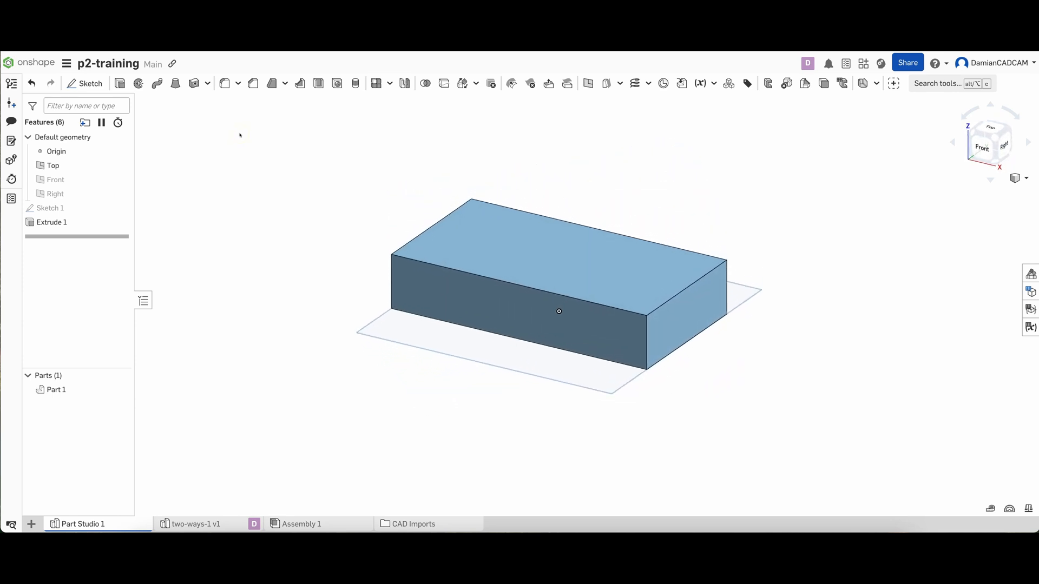
mouse_move(93, 165)
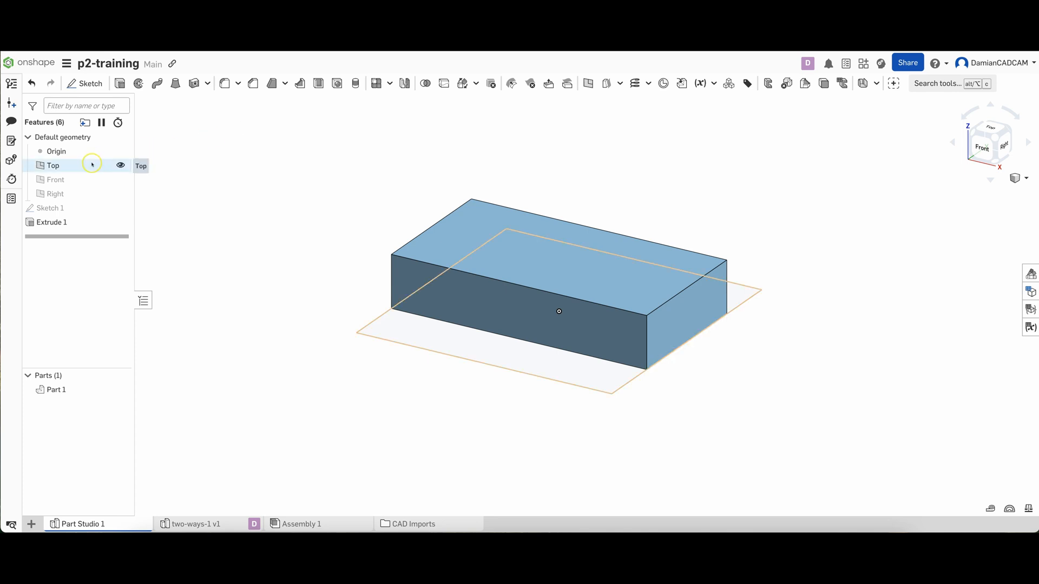
click(120, 166)
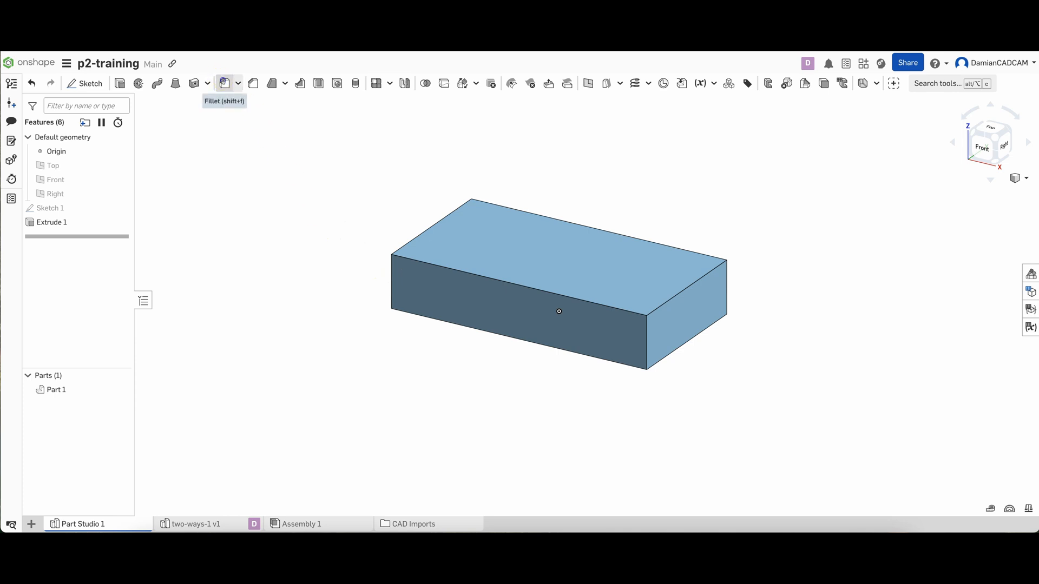
Fillet the four vertical corner edges of the block with a 30 mm radius
click(224, 84)
click(391, 267)
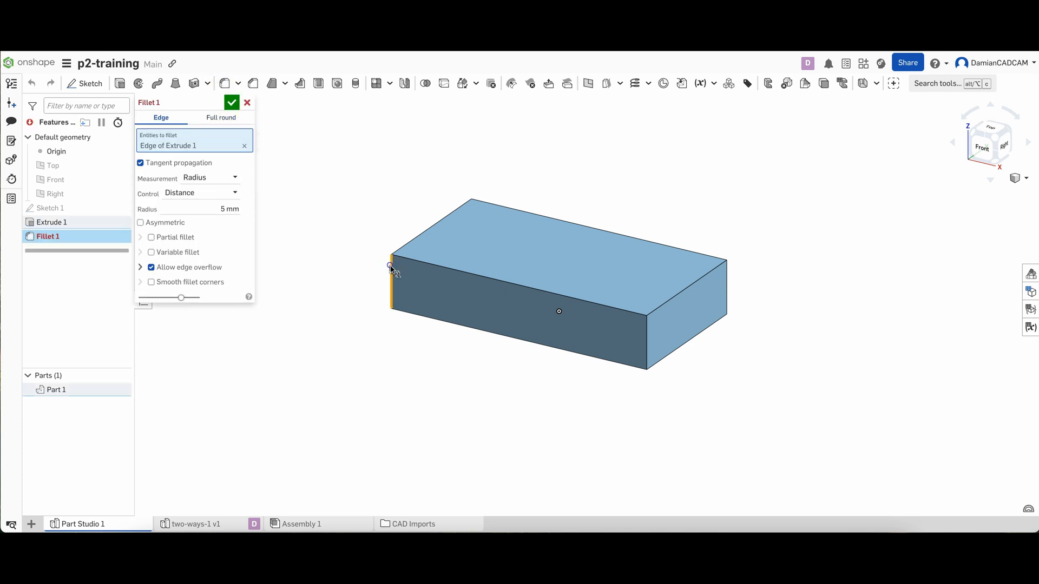
click(644, 343)
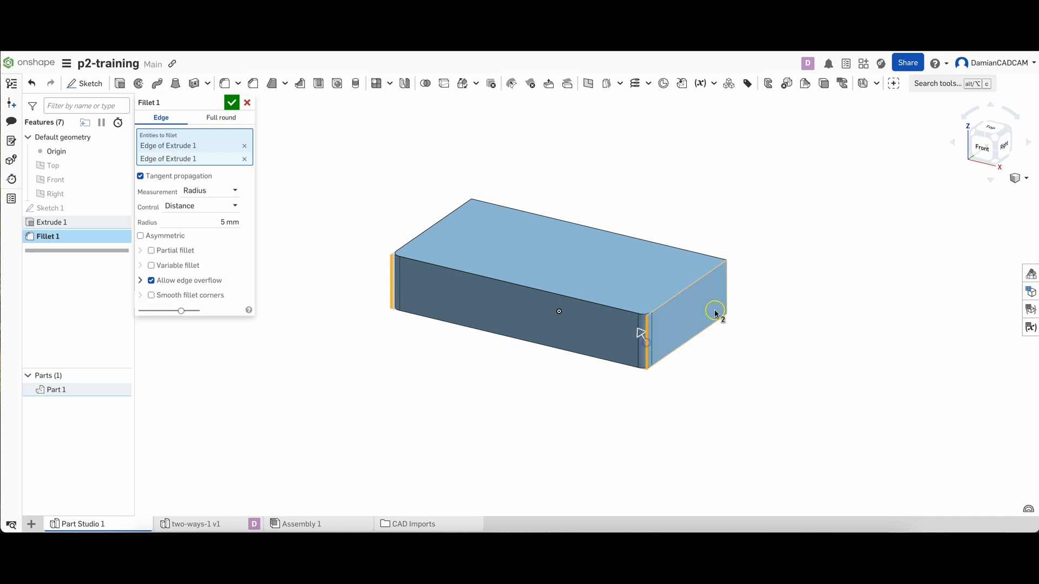
click(728, 293)
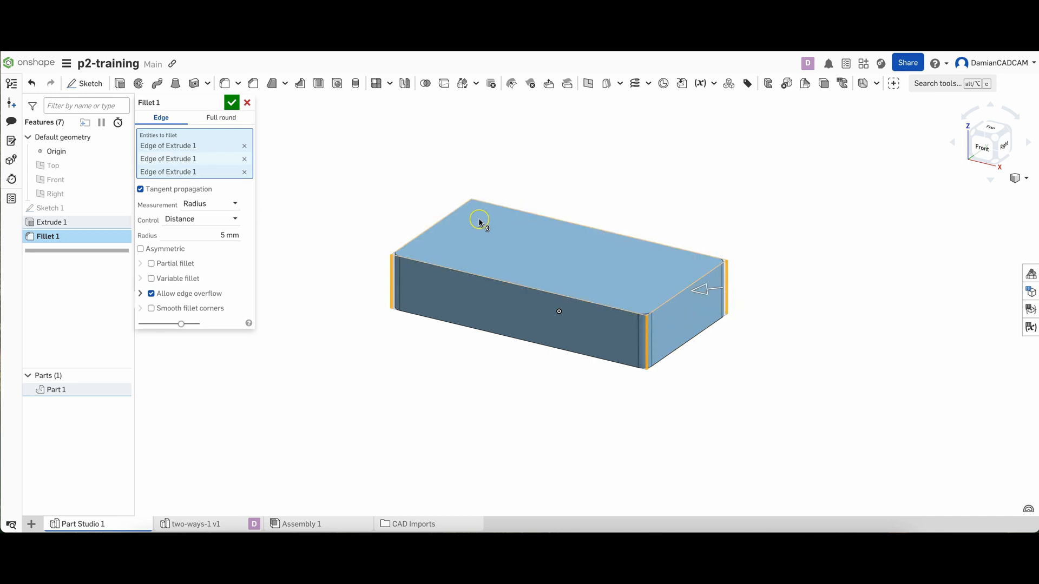
right_drag(479, 222, 396, 278)
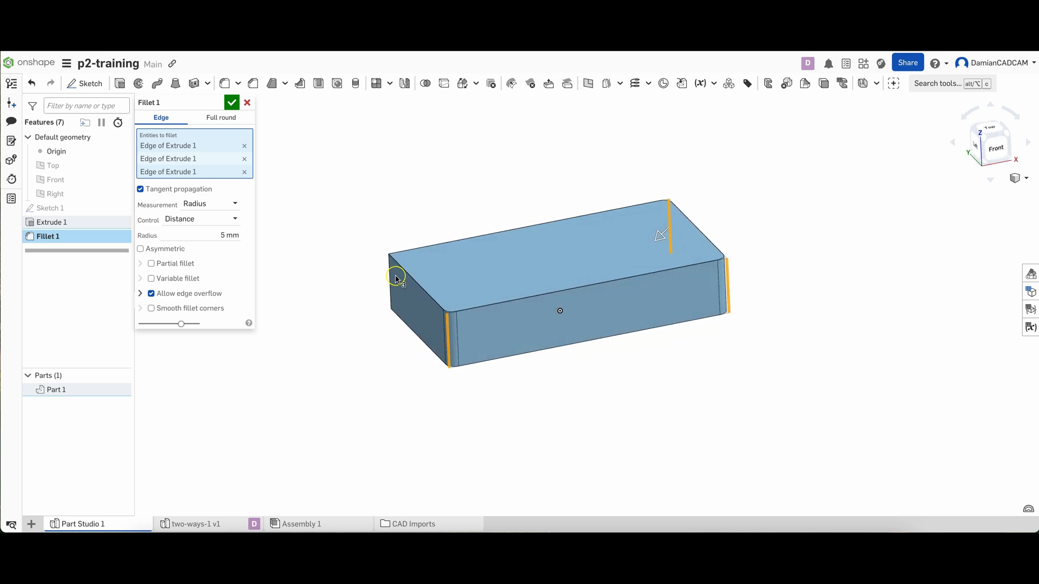
click(385, 275)
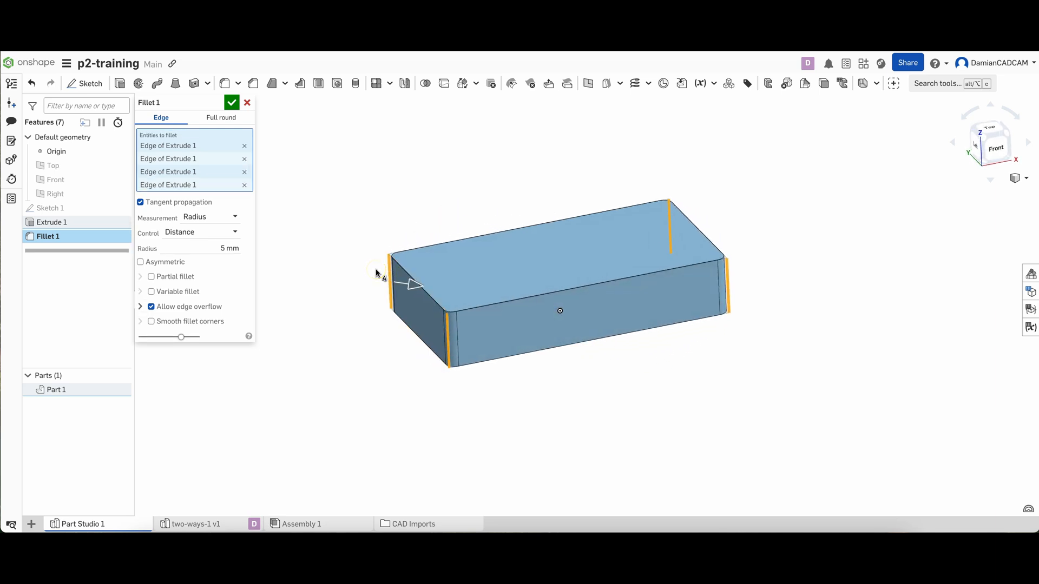
click(324, 241)
drag(413, 284, 275, 255)
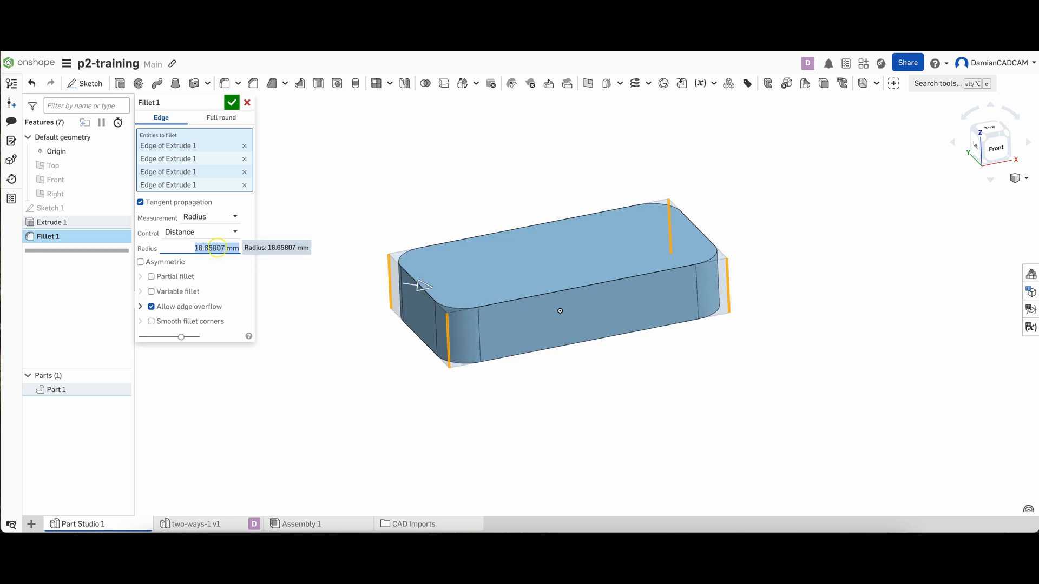
text(3)
key(Return)
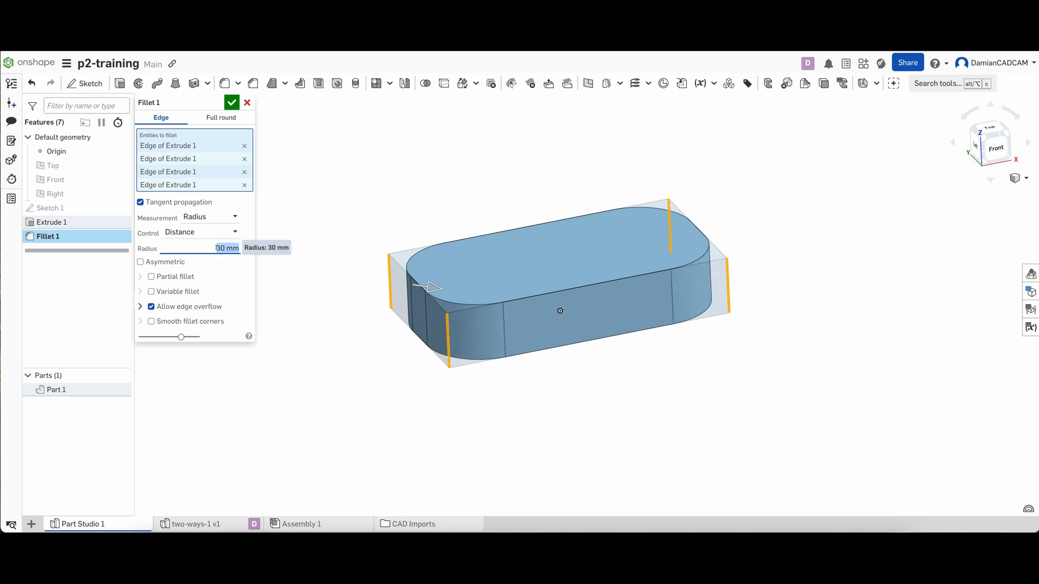
click(231, 102)
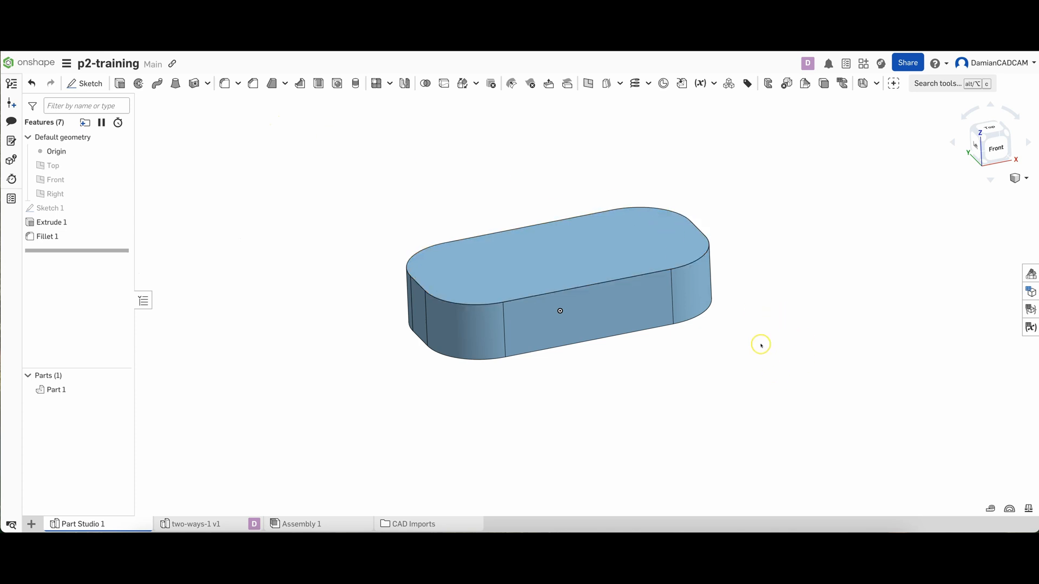
Start a new sketch on the top face of the rounded block
key(shift+1)
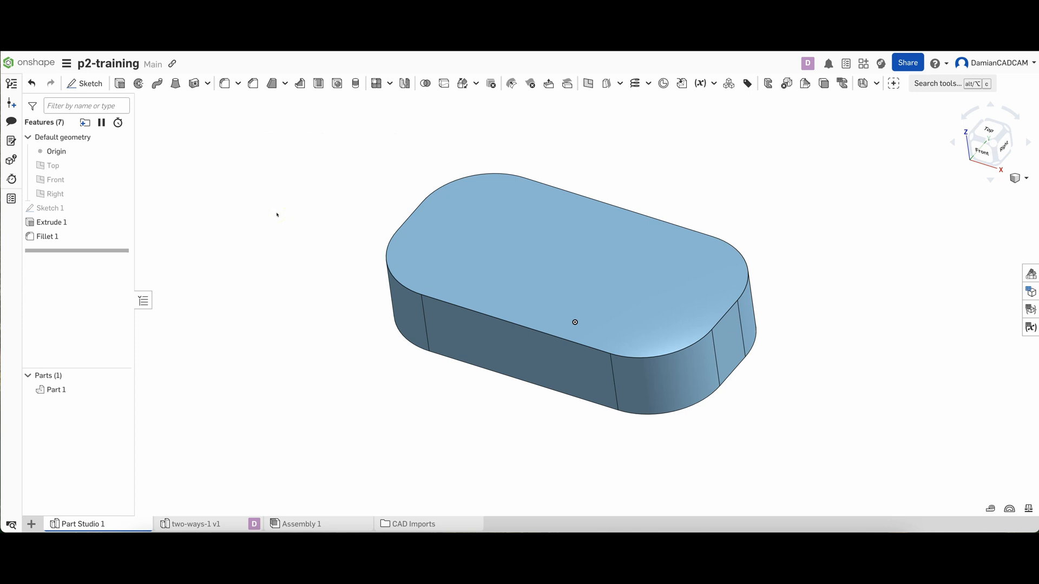
click(552, 238)
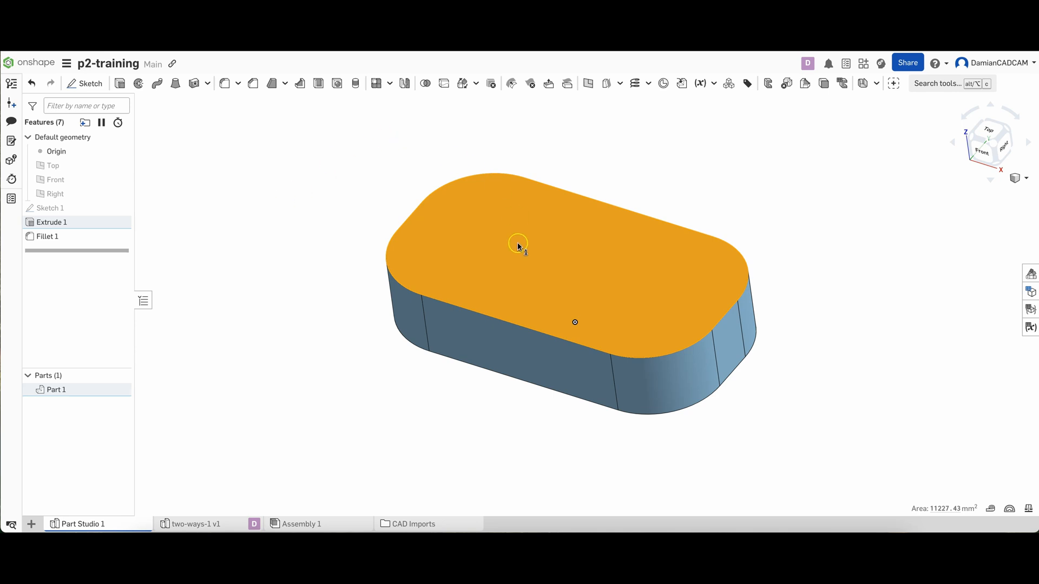
click(85, 83)
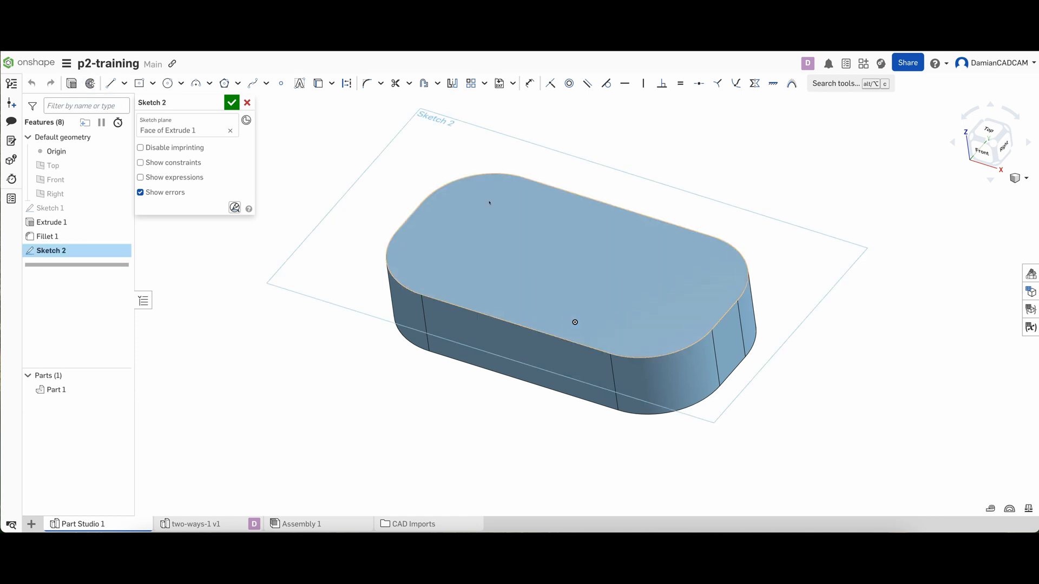
Draw a 12 mm diameter circle concentric with the upper-left rounded corner of the top face
key(n)
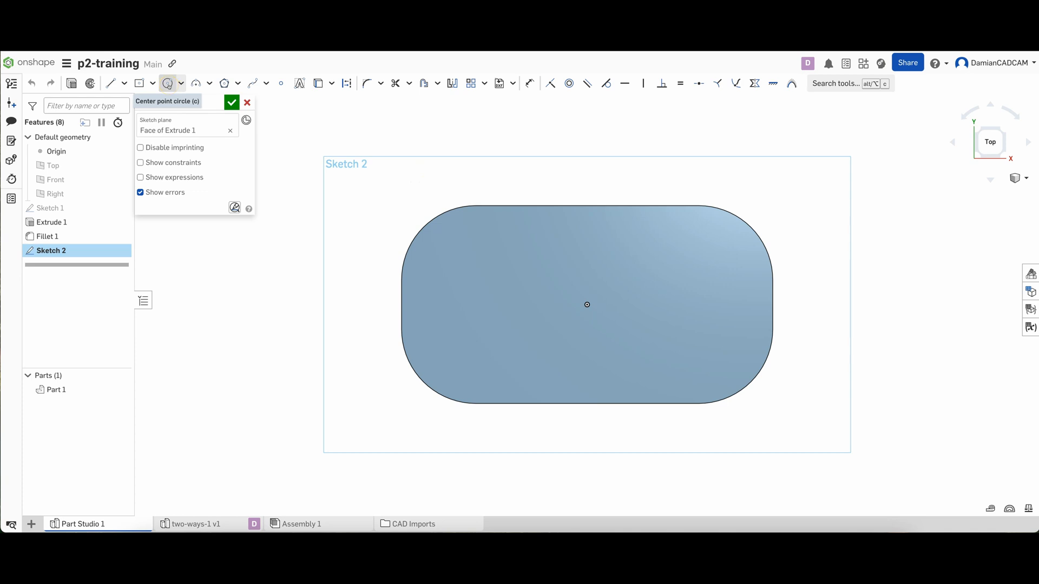
click(168, 84)
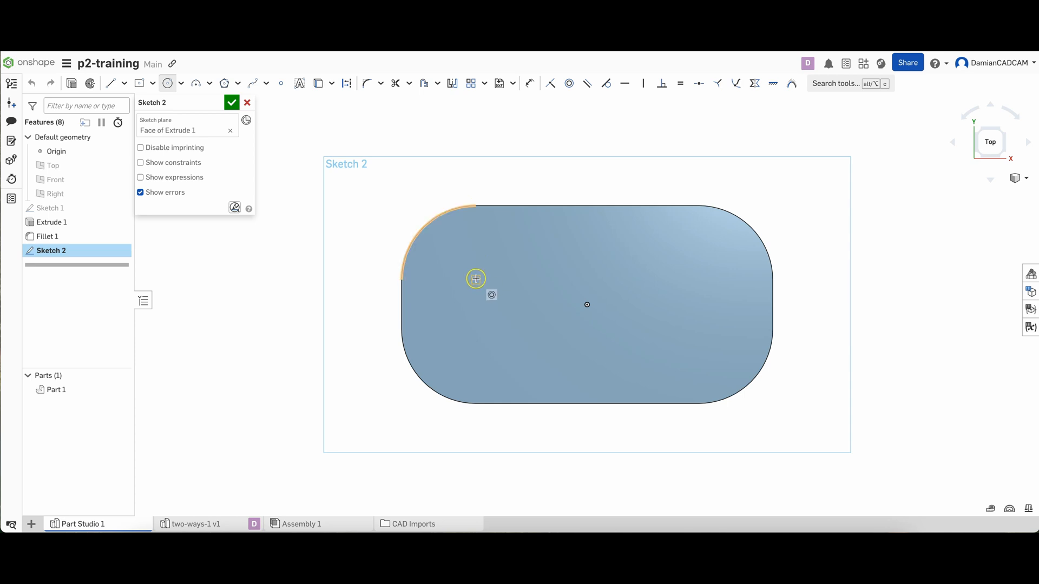
click(476, 279)
click(475, 280)
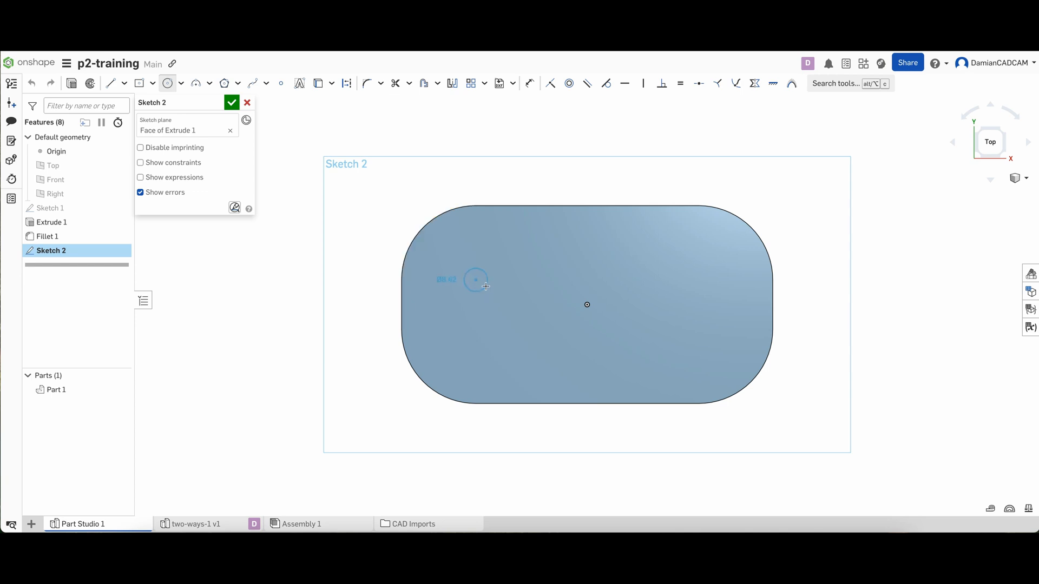
click(485, 286)
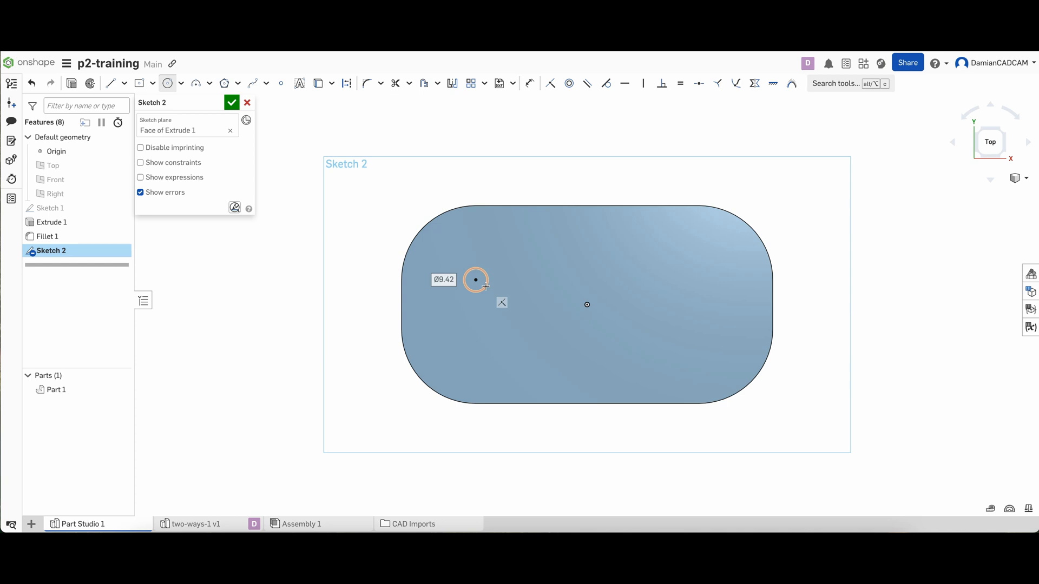
text(12)
key(Return)
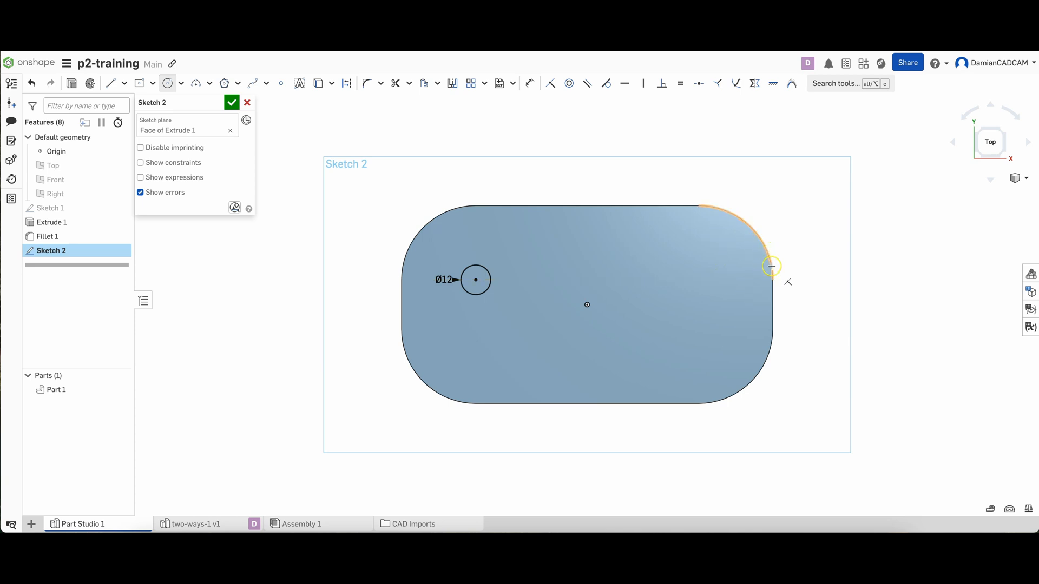
Draw circles about 12.6, 11.7 and 11.2 mm in diameter on the upper-right, lower-right and lower-left corner arc centers, respectively
click(699, 280)
click(715, 280)
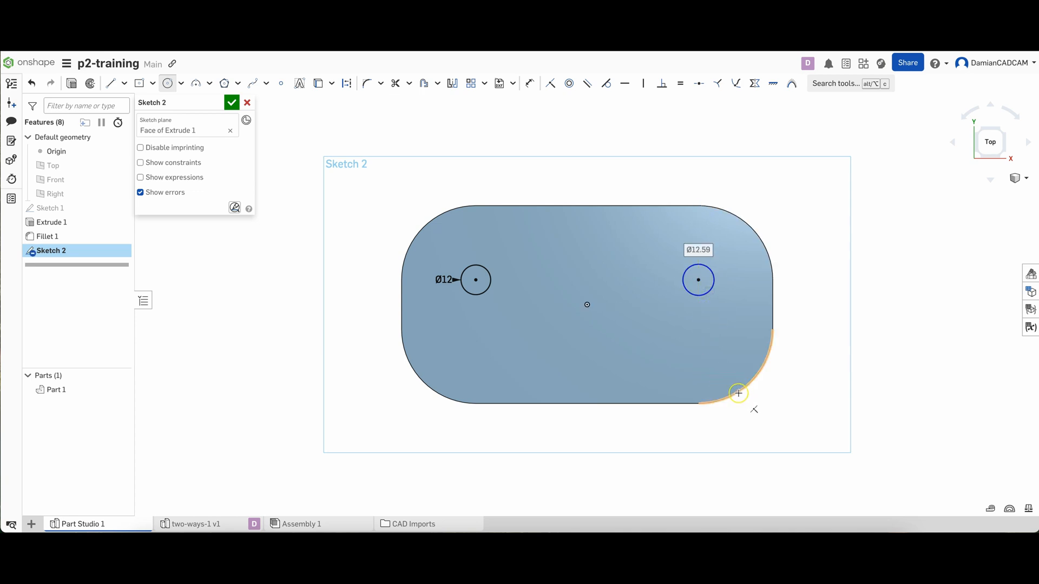
click(698, 329)
click(706, 341)
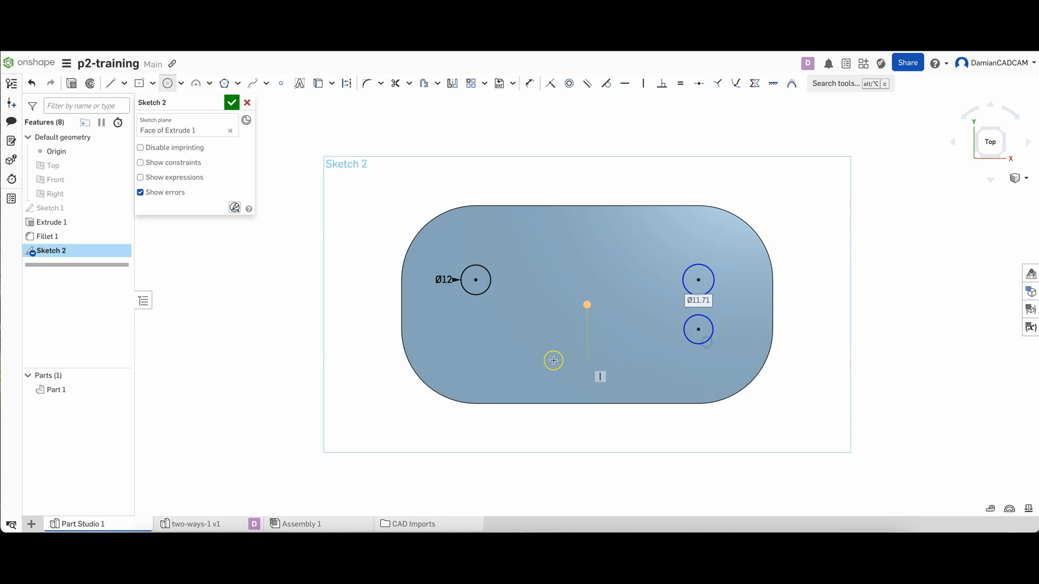
click(477, 329)
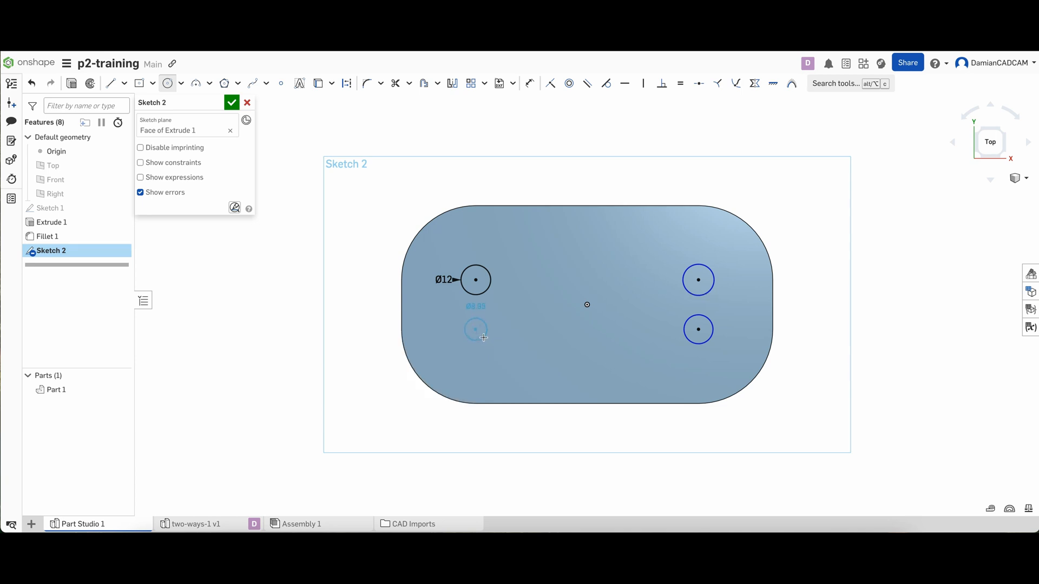
click(484, 341)
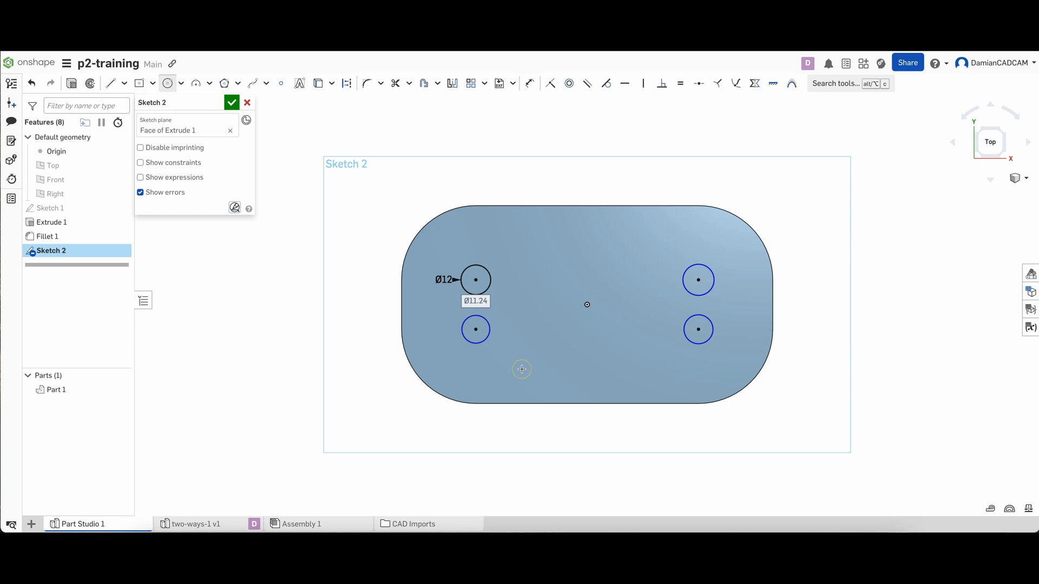
key(Escape)
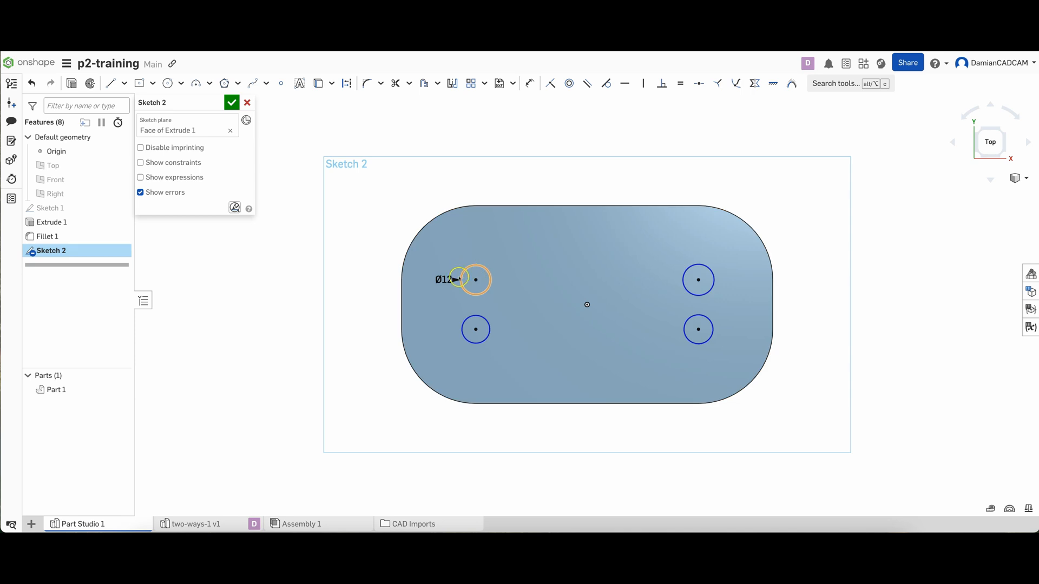
Apply Equal constraints so the other three circles match the dimensioned 12 mm circle
click(504, 290)
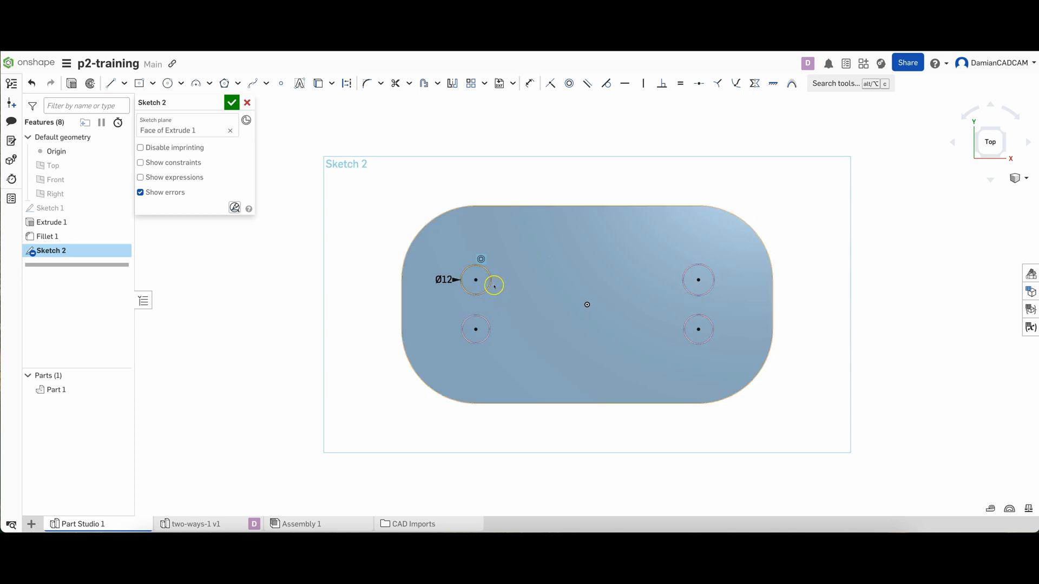
click(680, 83)
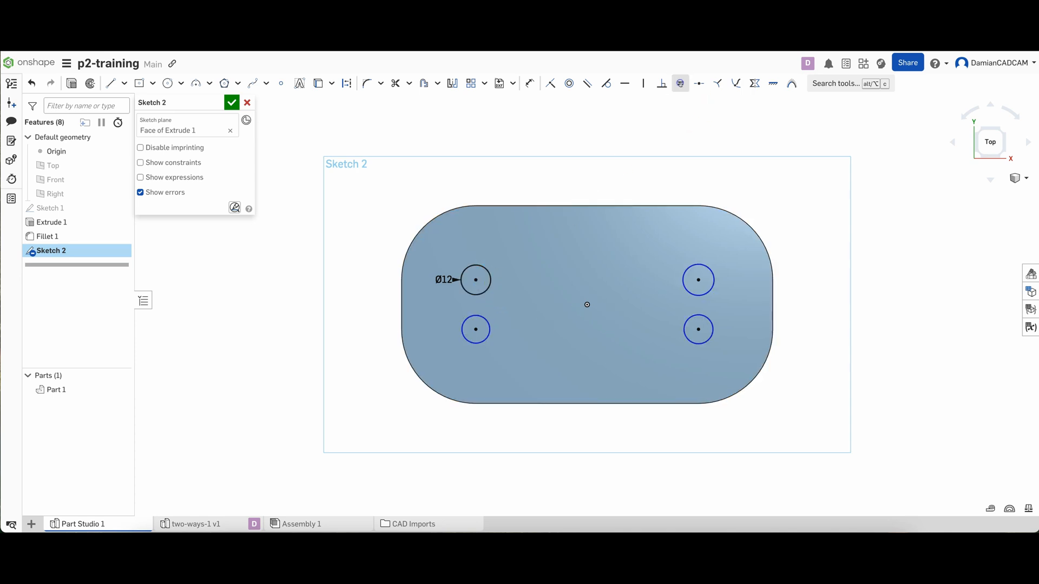
click(490, 280)
click(683, 273)
click(687, 338)
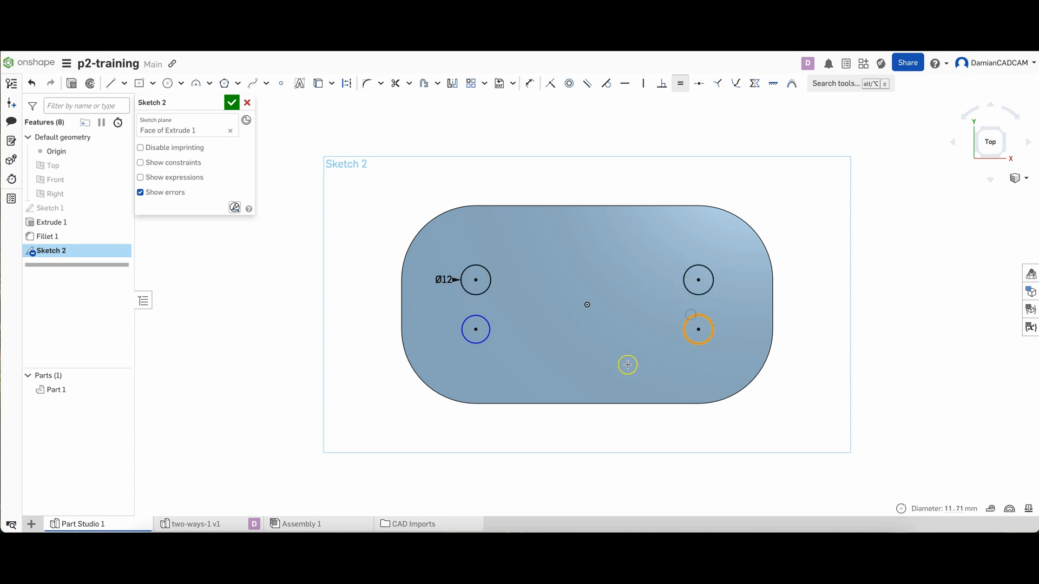
click(687, 270)
click(685, 326)
click(489, 328)
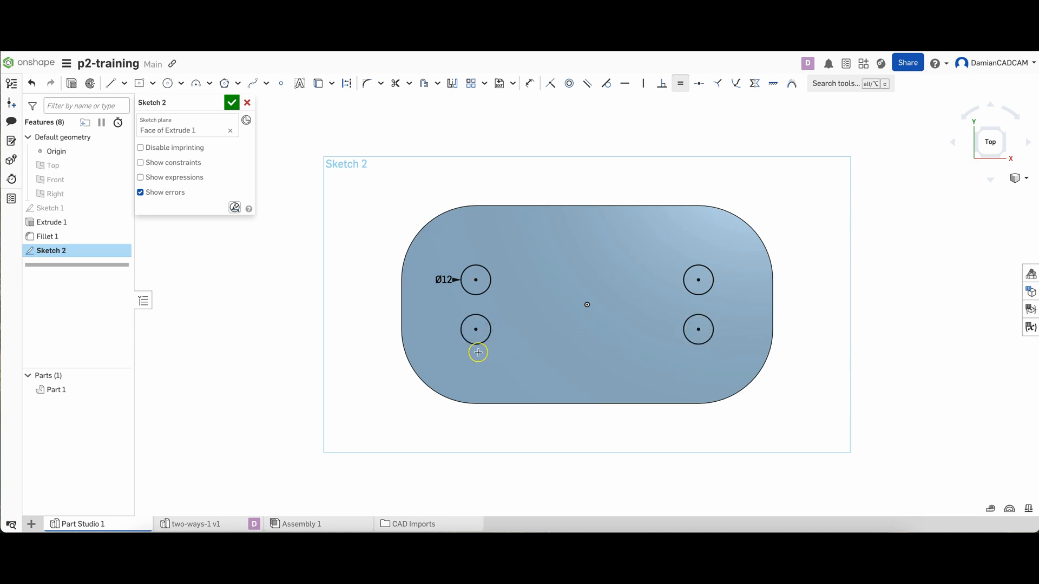
key(Escape)
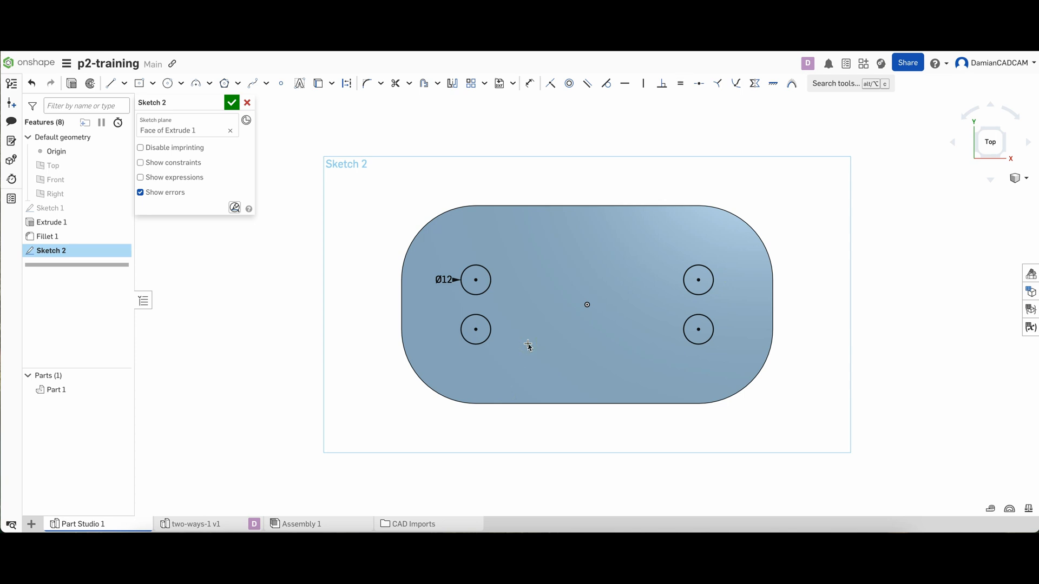
Set the dimensioned circle's diameter to 9 mm and finish the sketch
click(442, 280)
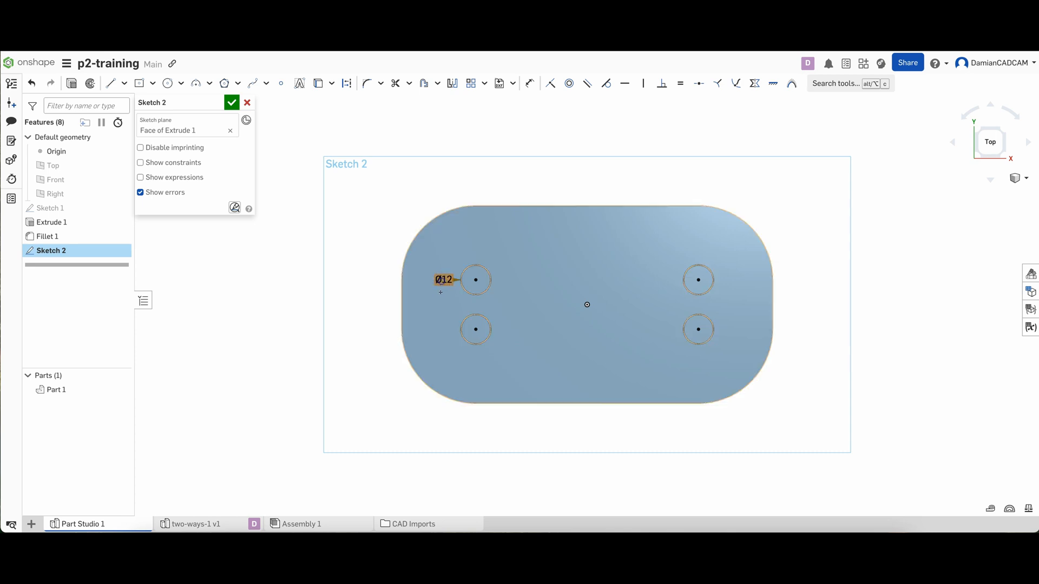
click(444, 279)
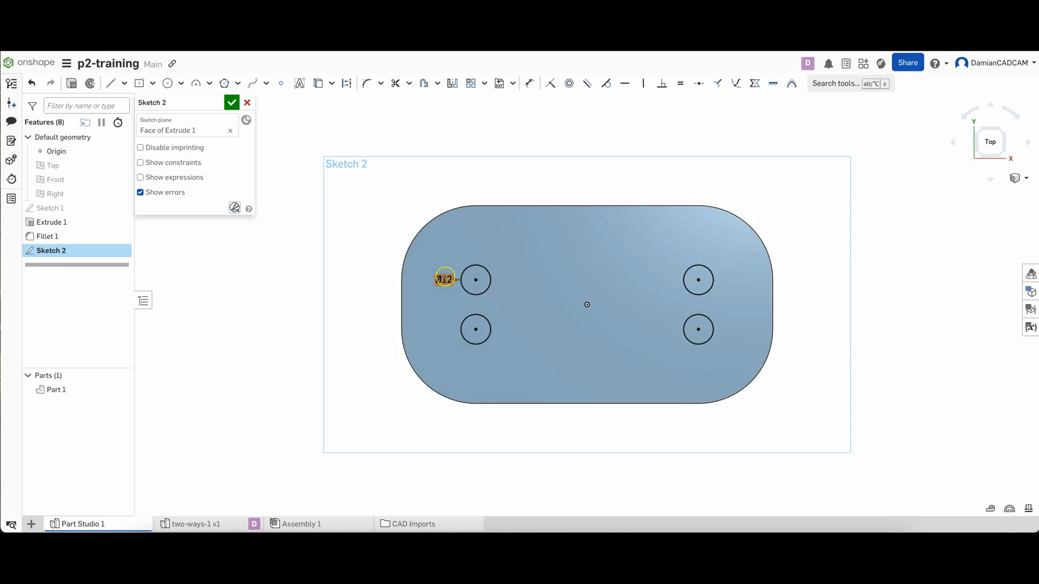
double_click(443, 279)
text(9)
key(Return)
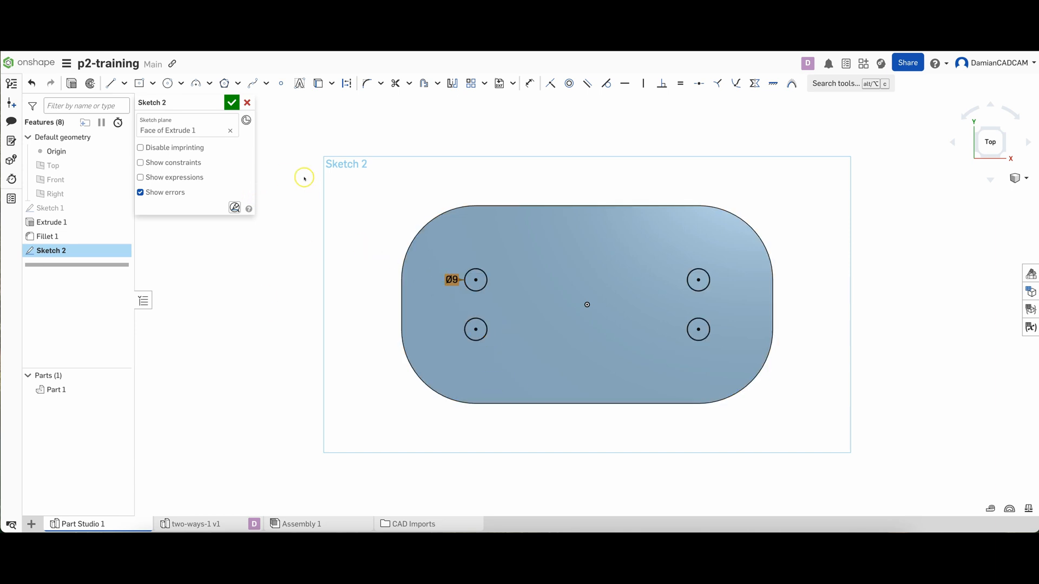
click(232, 103)
Start an Extrude of the four circle regions on the top face and set it to remove material
right_drag(508, 172, 486, 175)
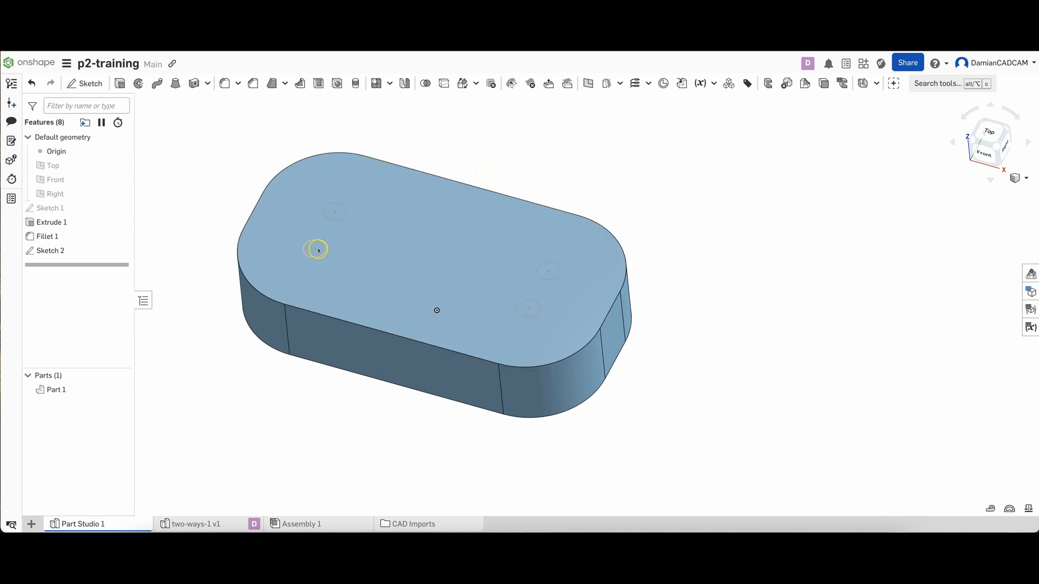
click(319, 249)
click(336, 212)
click(557, 274)
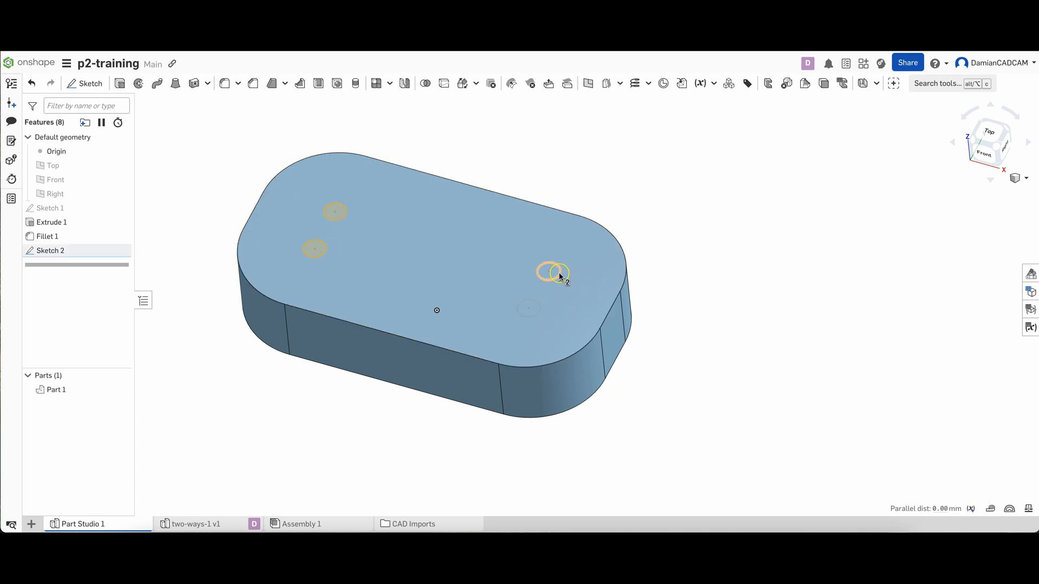
click(537, 312)
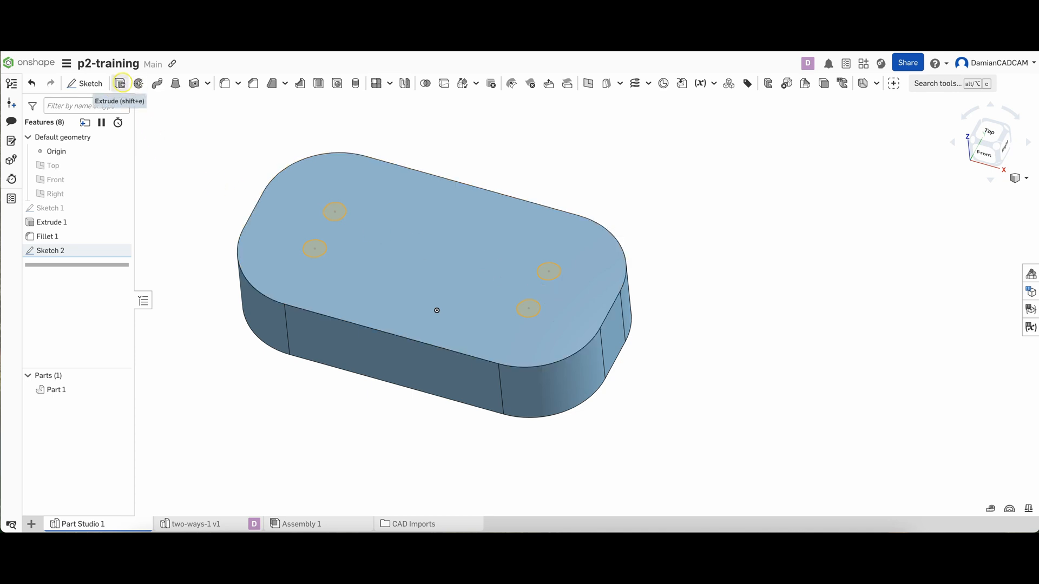
click(120, 83)
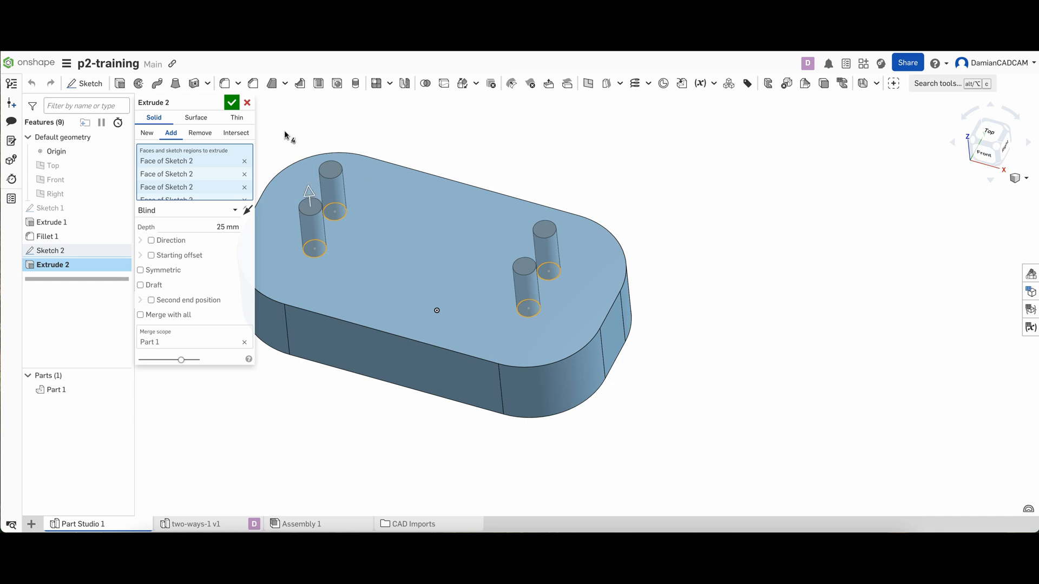
click(199, 135)
click(198, 136)
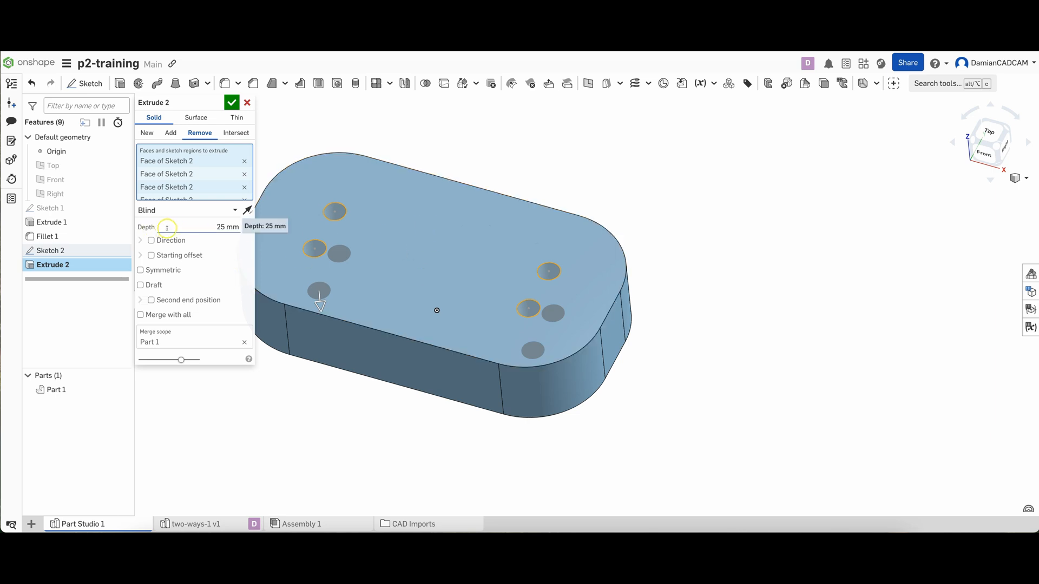
Set the hole cut's end condition to Through all and accept the extrude
middle_drag(434, 225, 519, 263)
right_drag(518, 262, 514, 260)
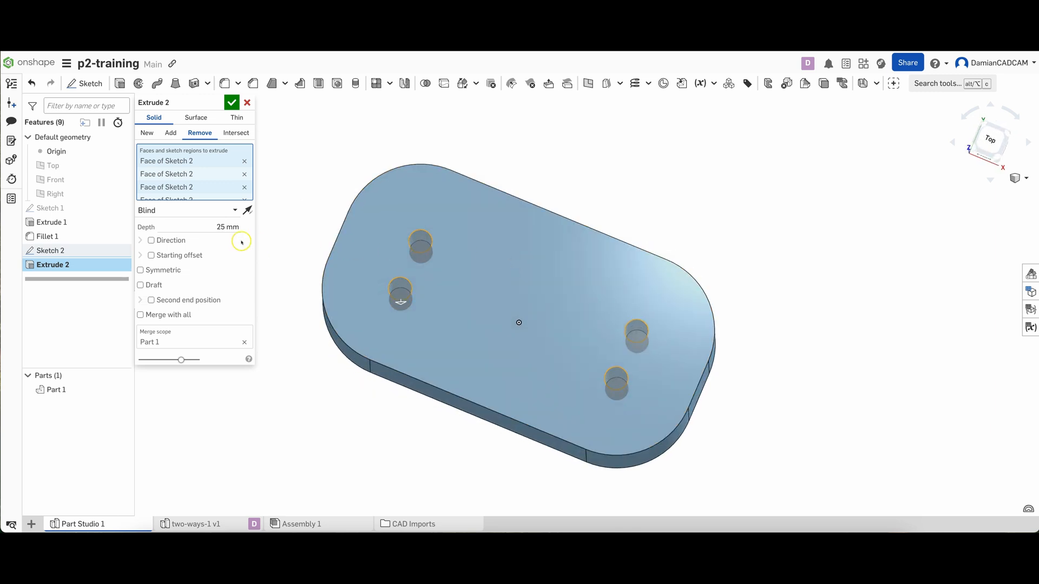
right_drag(288, 241, 287, 234)
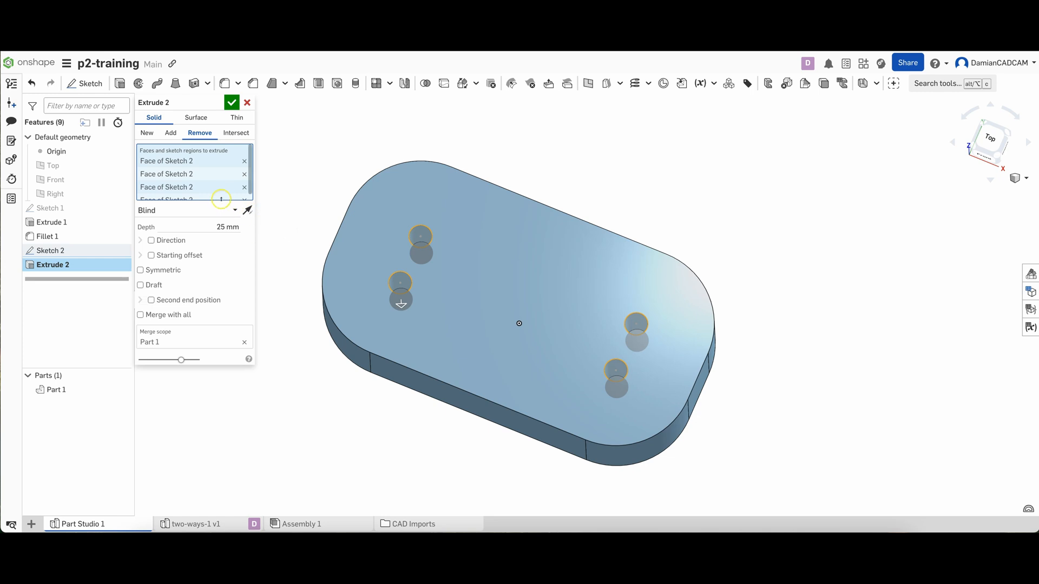
click(233, 210)
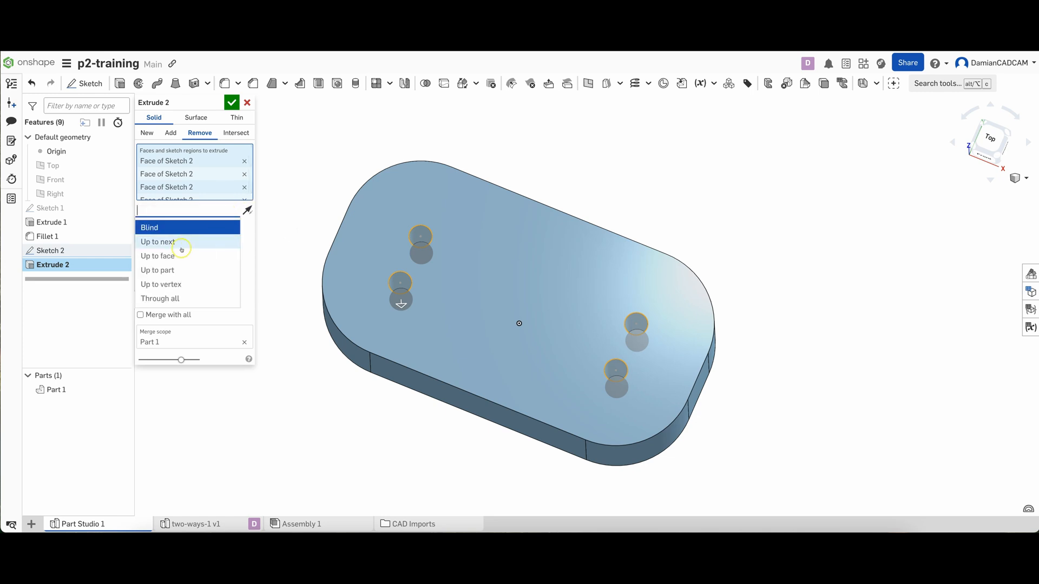
click(160, 299)
key(n)
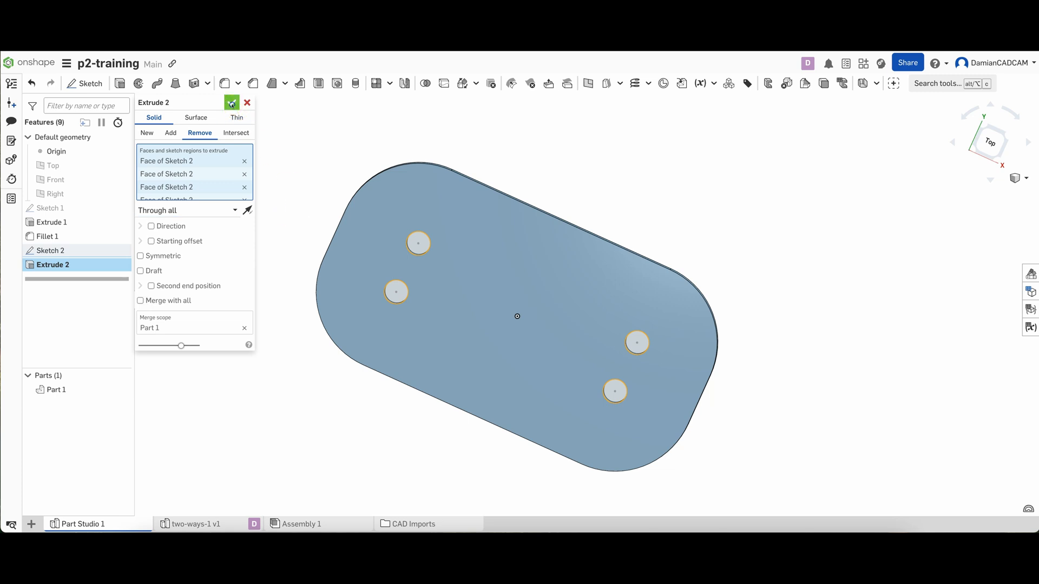
click(232, 102)
right_drag(283, 137, 281, 140)
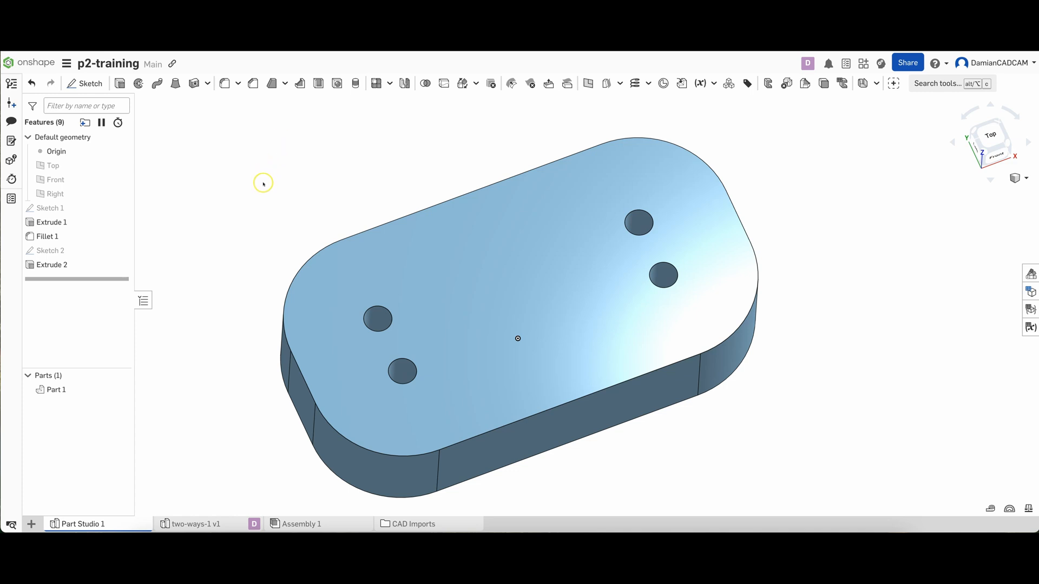
Edit the fillet on the block's vertical corners and set its radius to 15 mm
click(47, 239)
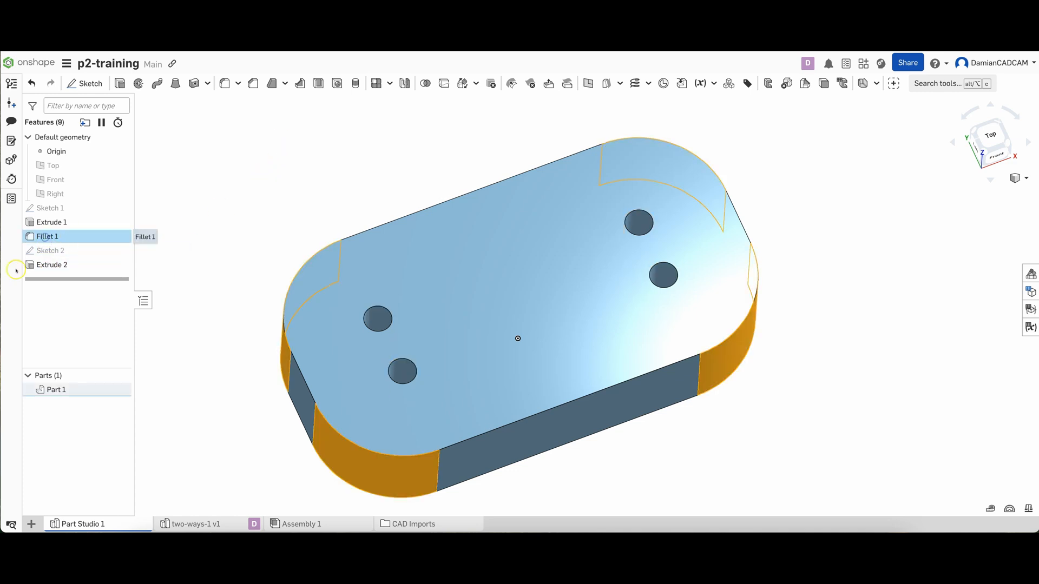
click(44, 238)
double_click(45, 239)
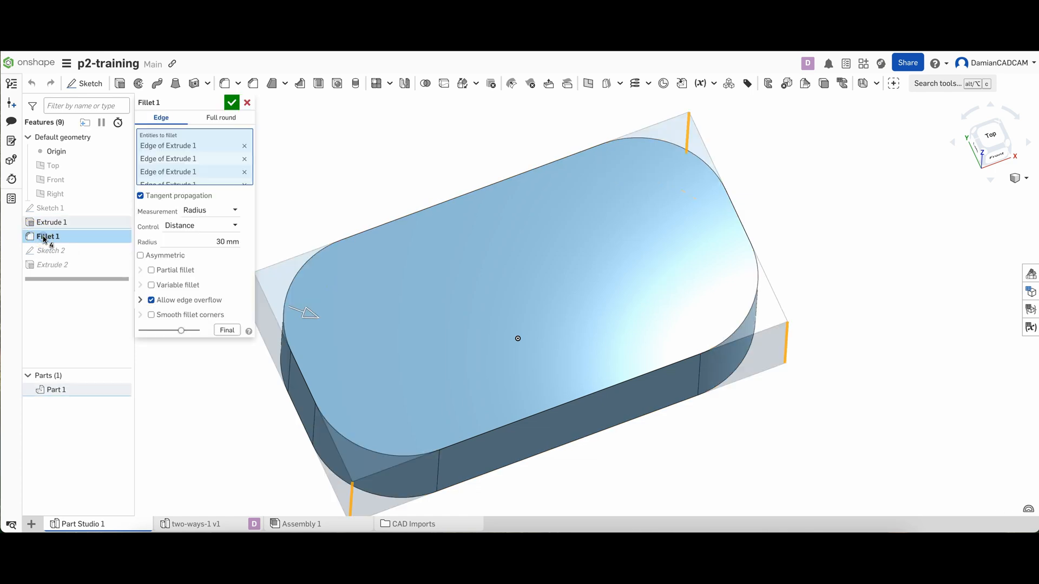
click(220, 242)
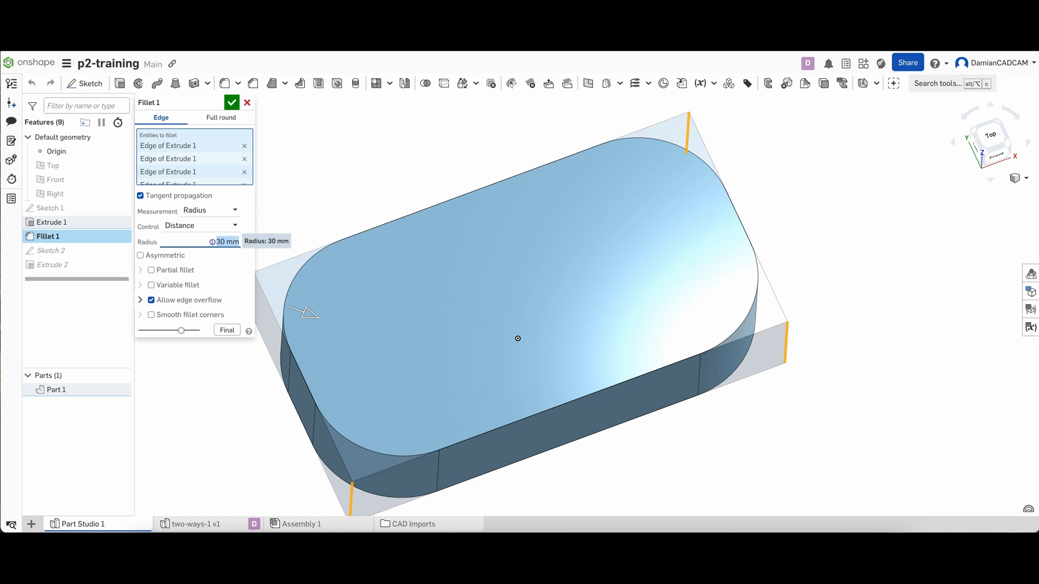
text(15)
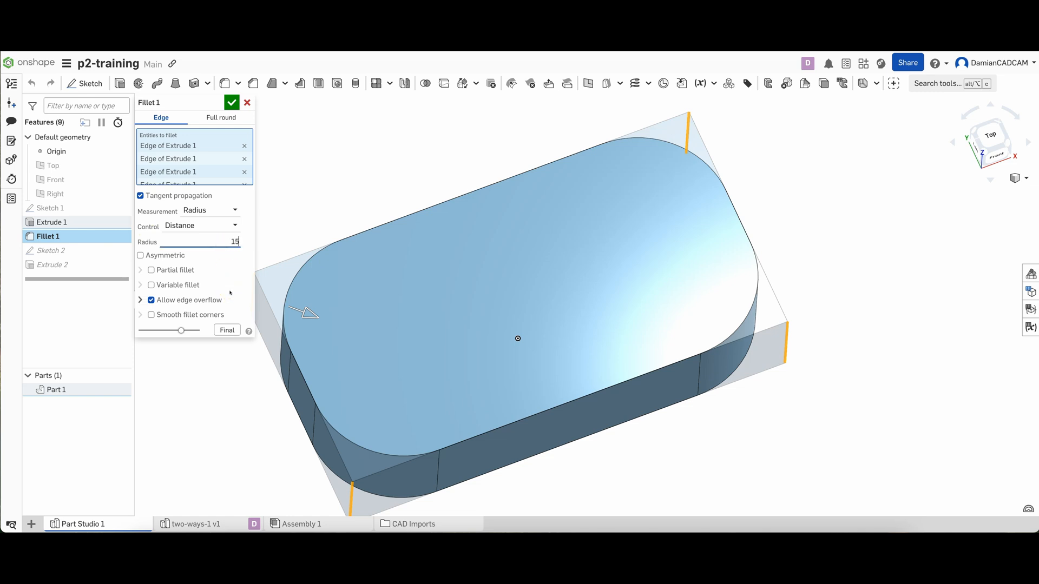
key(Return)
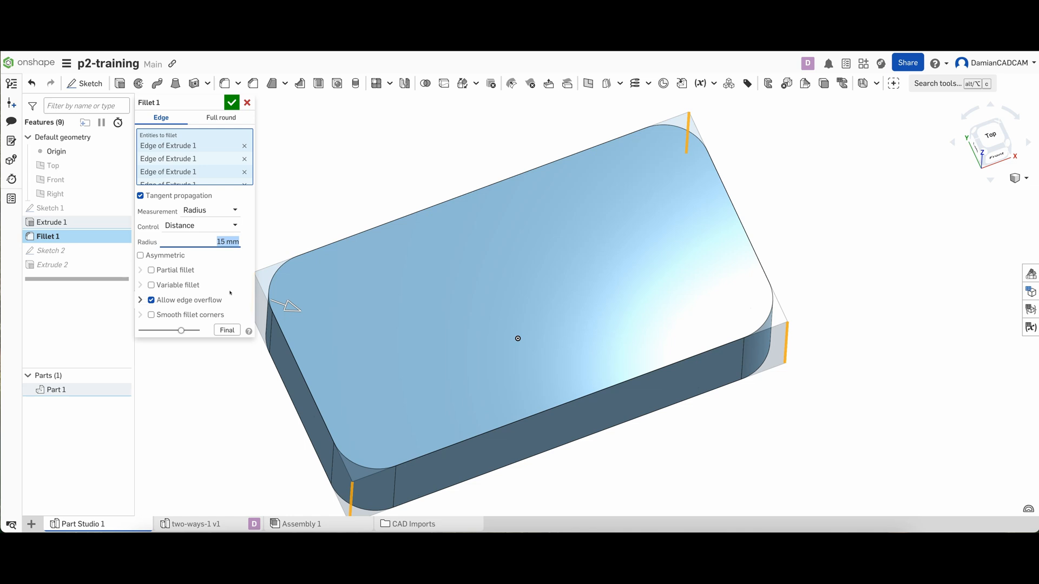
click(232, 102)
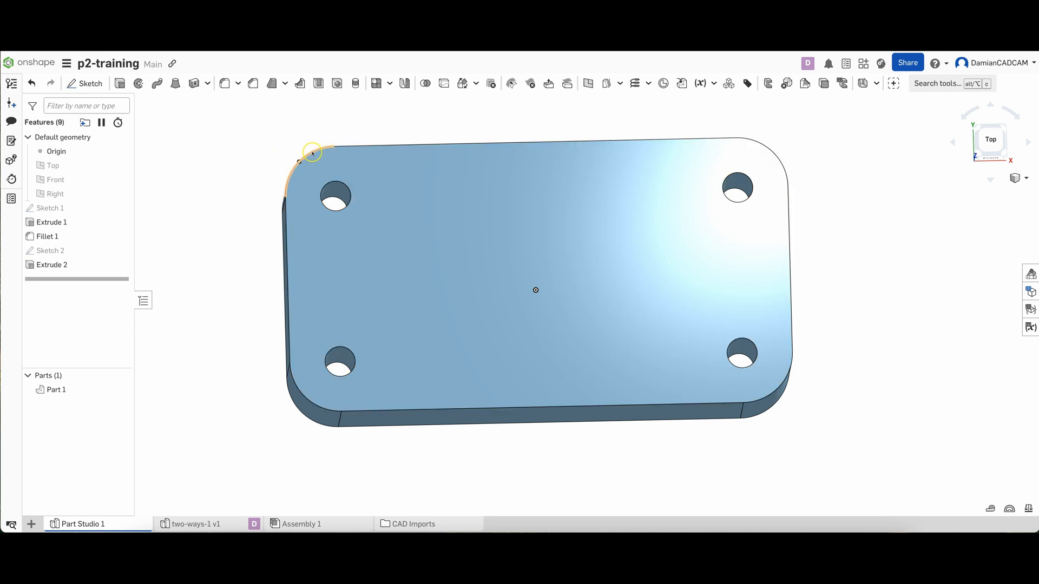
Start a sketch on the plate's top face and draw a 15 mm diameter circle concentric with the upper-left hole
right_drag(206, 175, 207, 175)
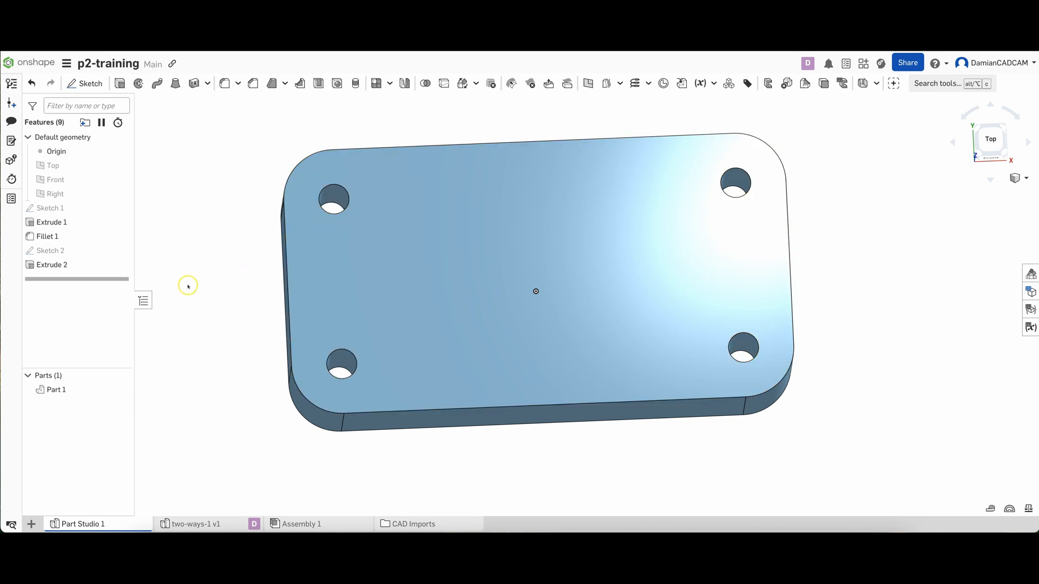
click(472, 254)
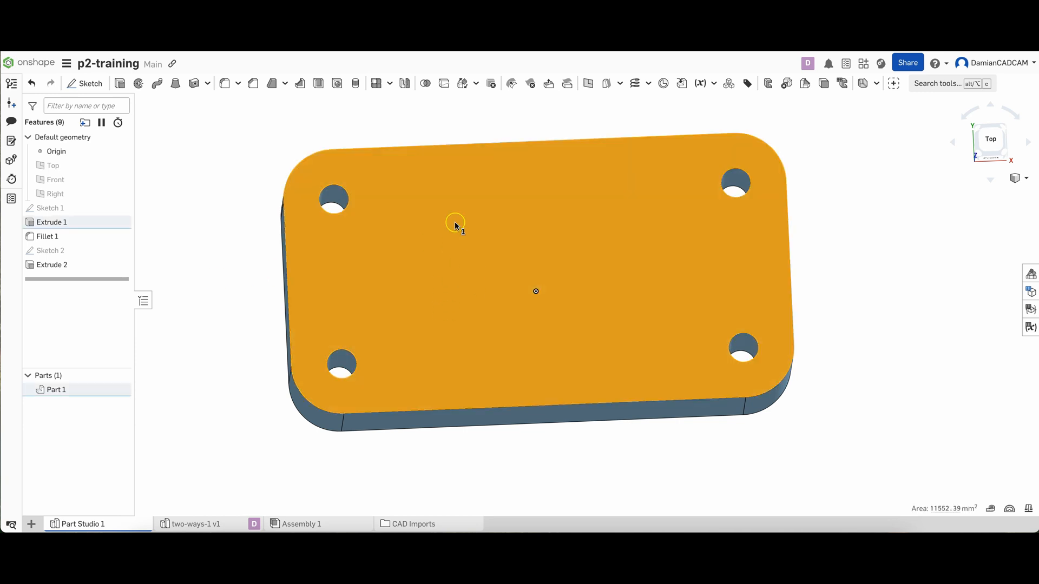
click(84, 84)
key(n)
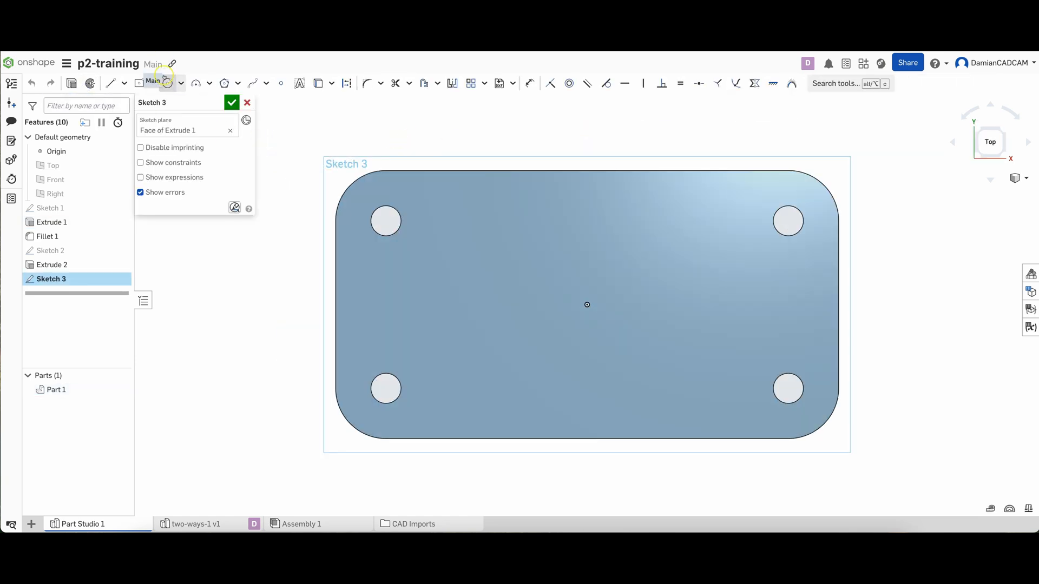
click(168, 84)
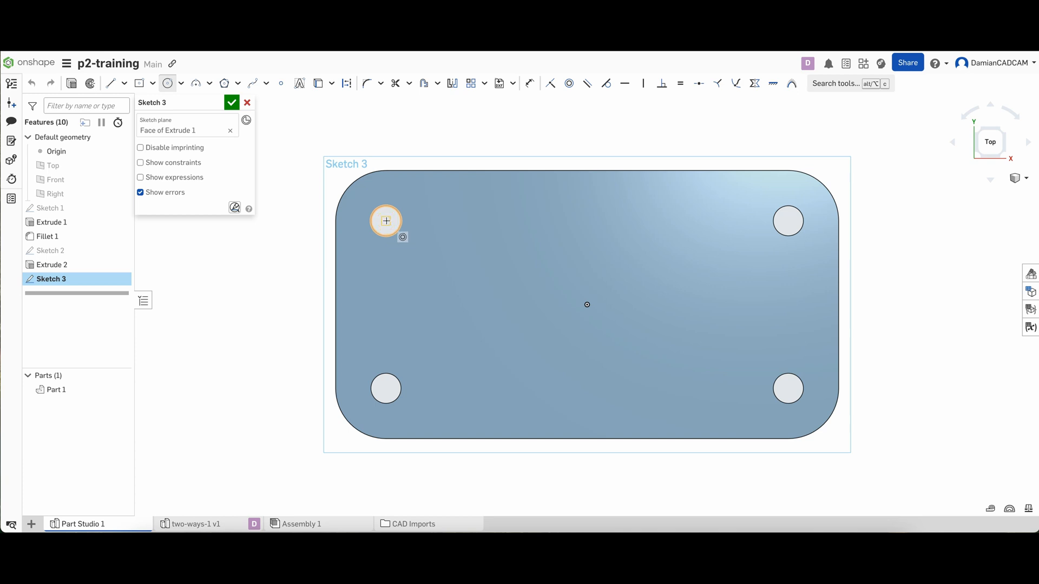
drag(386, 220, 416, 237)
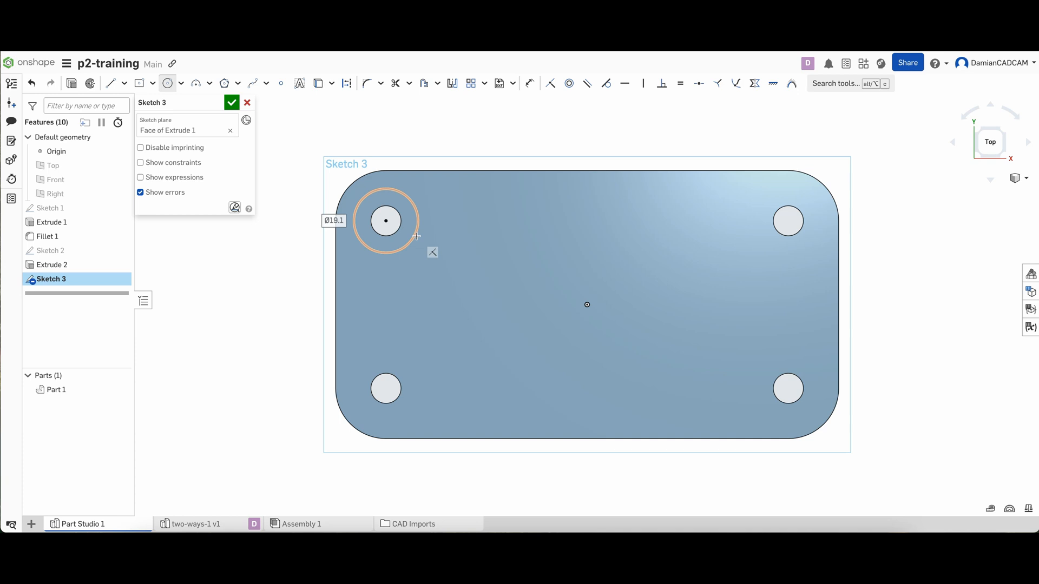
text(15)
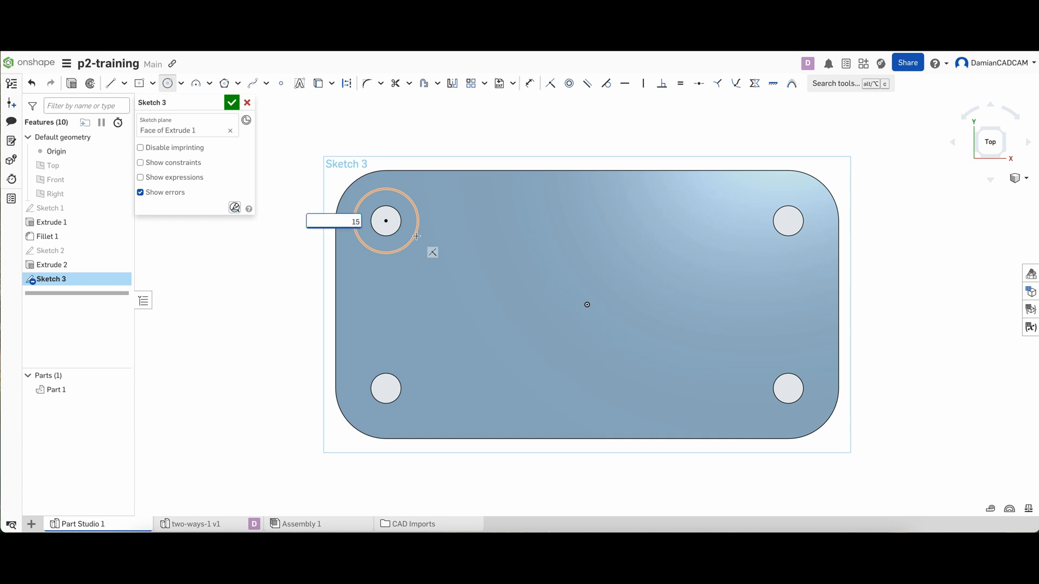
key(Return)
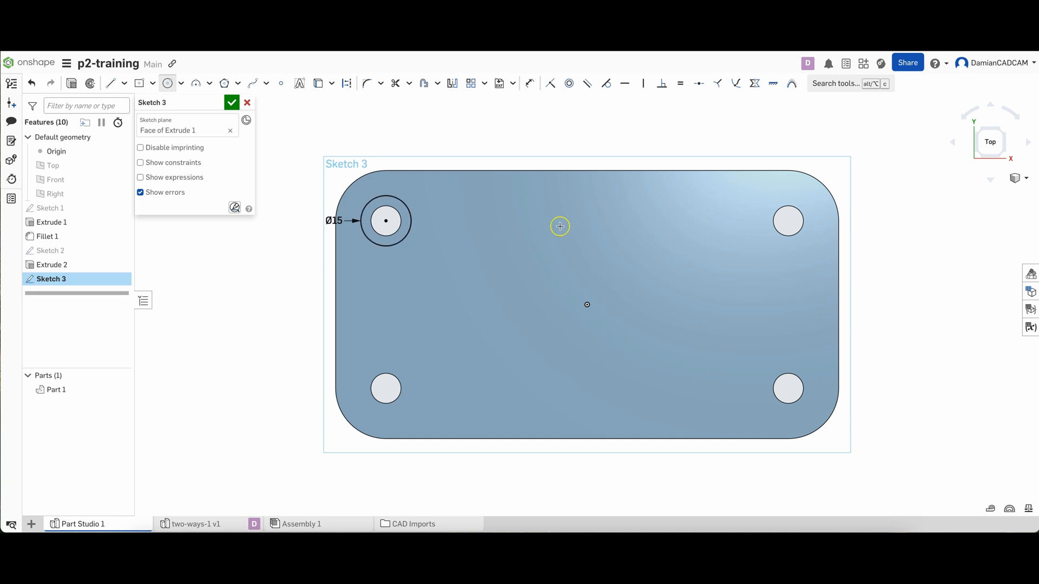
Sketch larger circles concentric with the other three corner holes
click(788, 221)
click(771, 243)
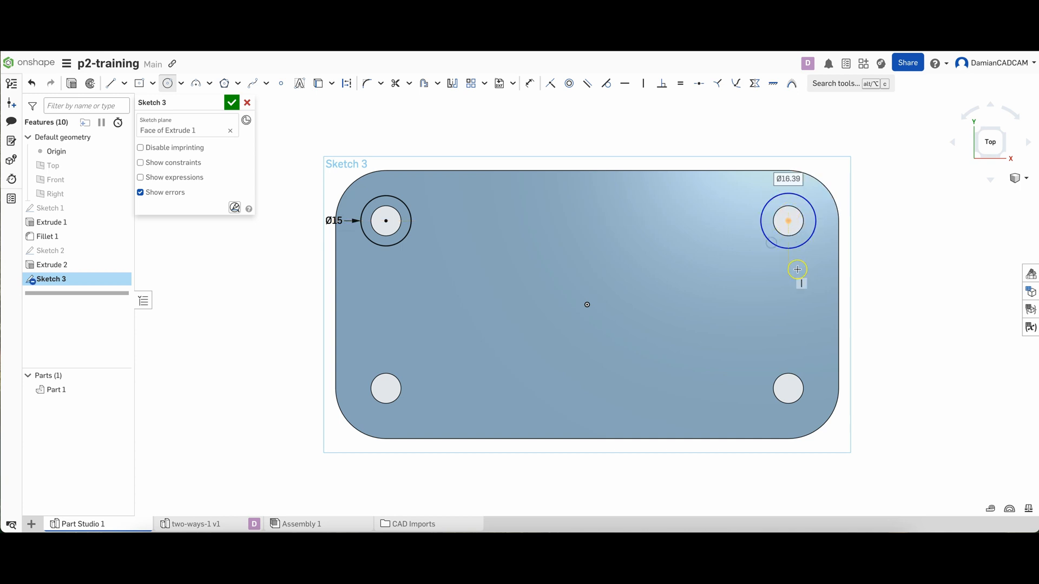
click(788, 389)
click(760, 371)
click(384, 388)
click(407, 360)
key(Escape)
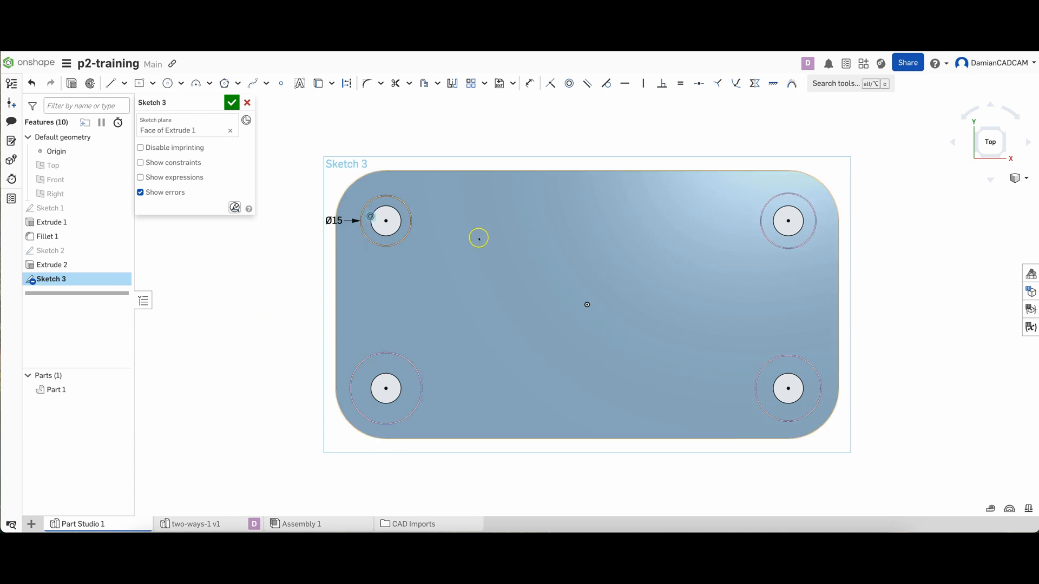
Constrain the four counterbore circles around the corner holes to equal size
click(412, 226)
click(768, 241)
click(785, 358)
click(422, 402)
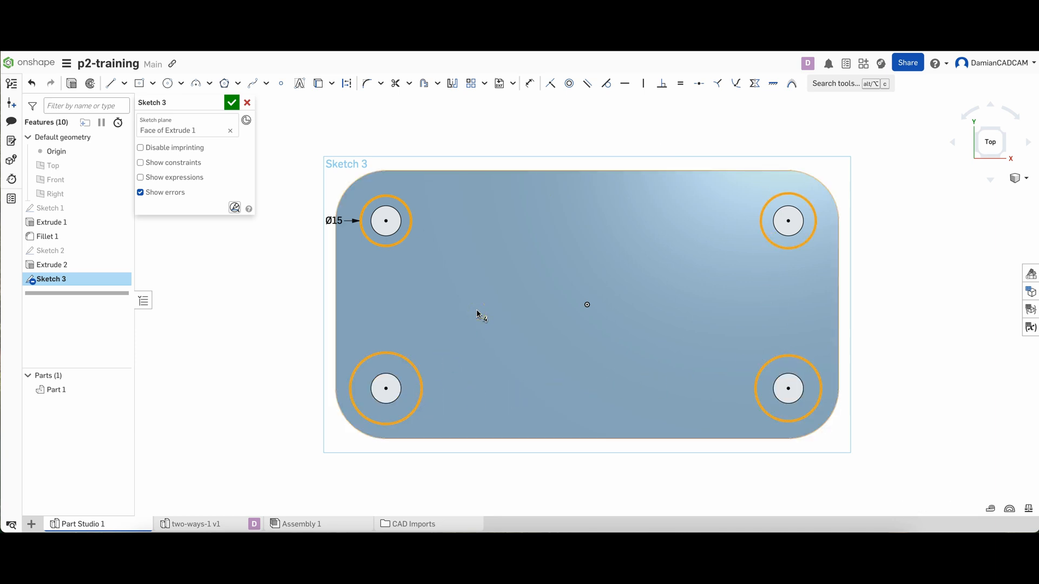
click(681, 84)
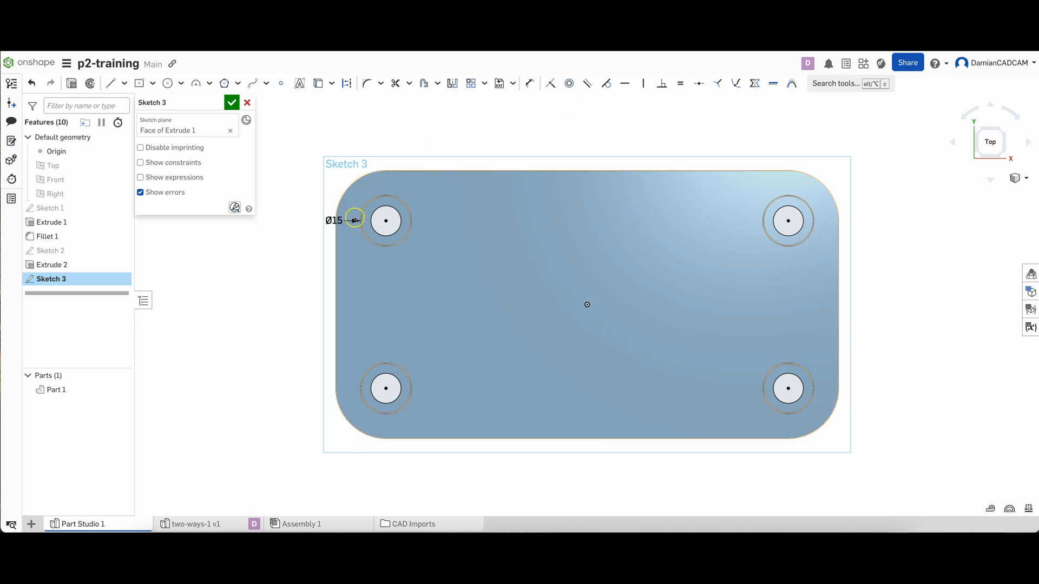
Try a 20 mm diameter on the dimensioned circle and set it back to 15 mm
double_click(340, 222)
text(20)
key(Return)
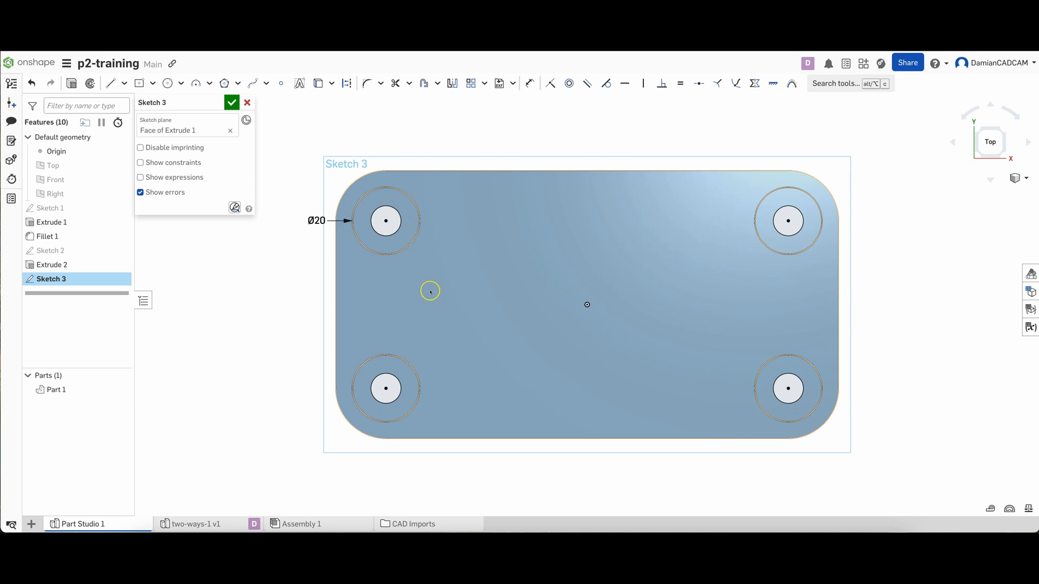
double_click(318, 221)
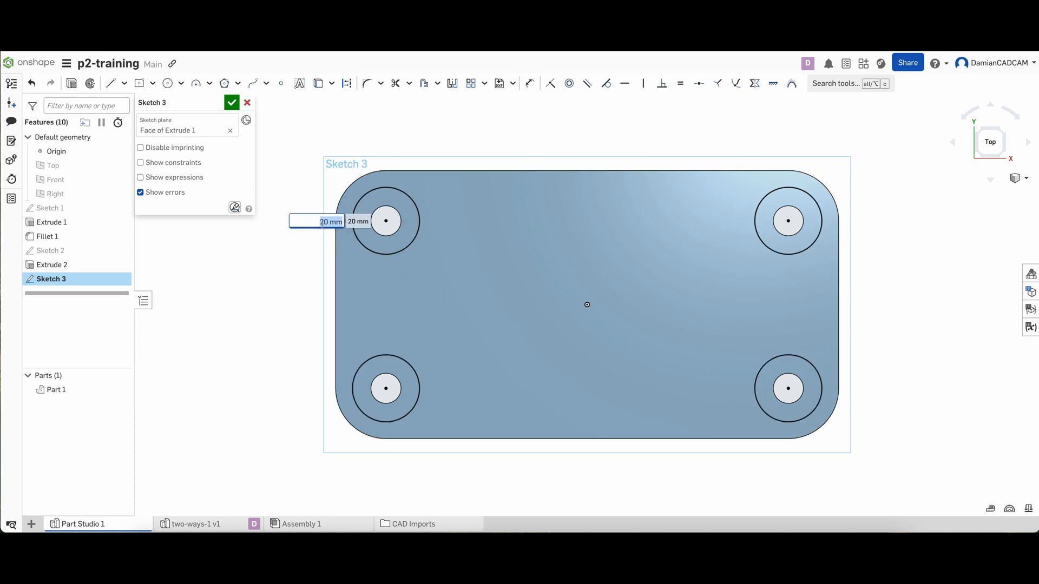
text(15)
key(Return)
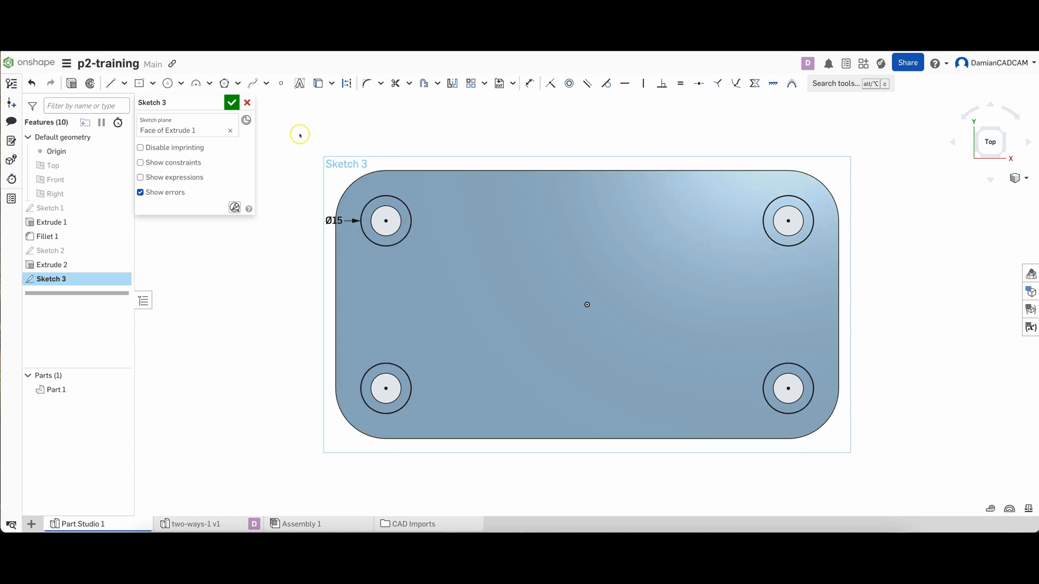
Finish the sketch and start an Extrude of the four ring regions around the corner holes
click(232, 102)
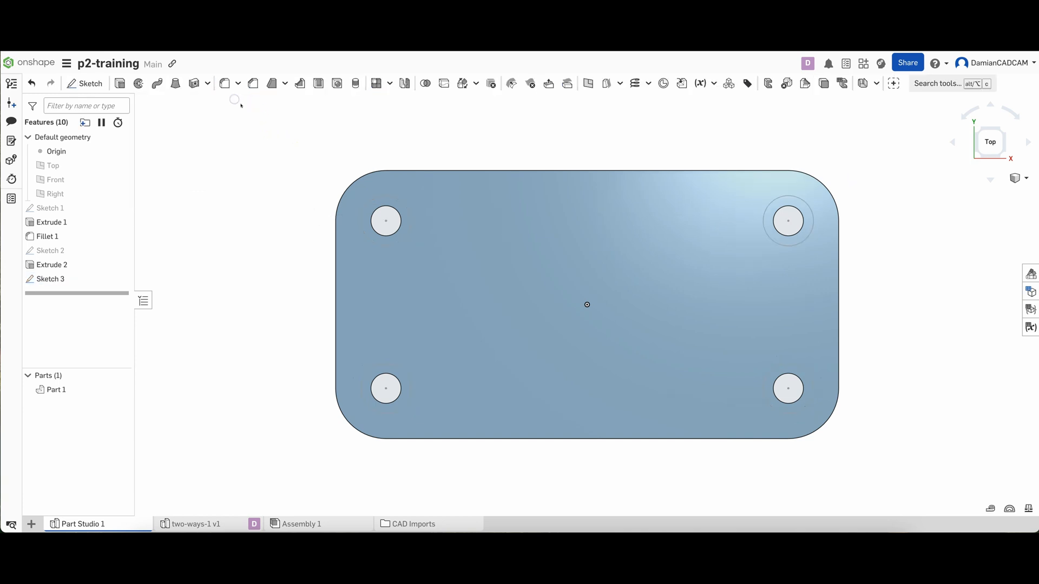
mouse_move(302, 243)
right_down()
mouse_move(320, 250)
mouse_move(341, 213)
right_up()
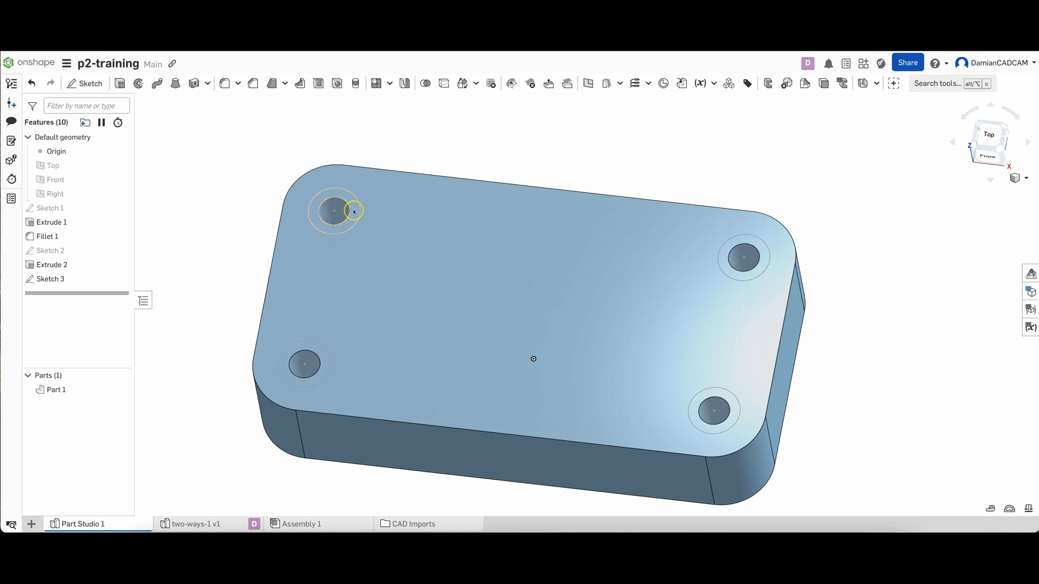
click(349, 208)
click(764, 263)
click(732, 410)
click(325, 363)
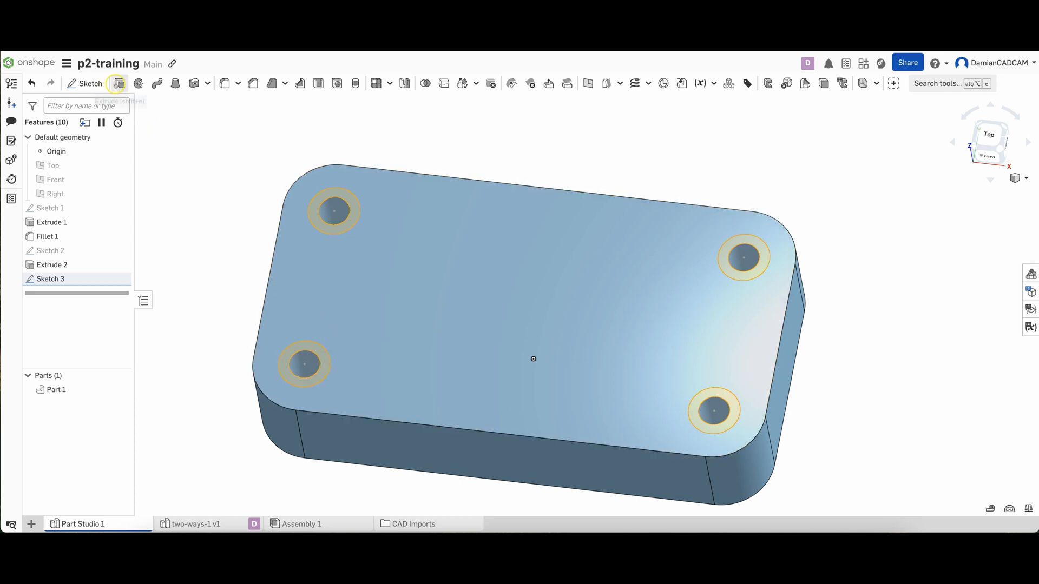
click(118, 83)
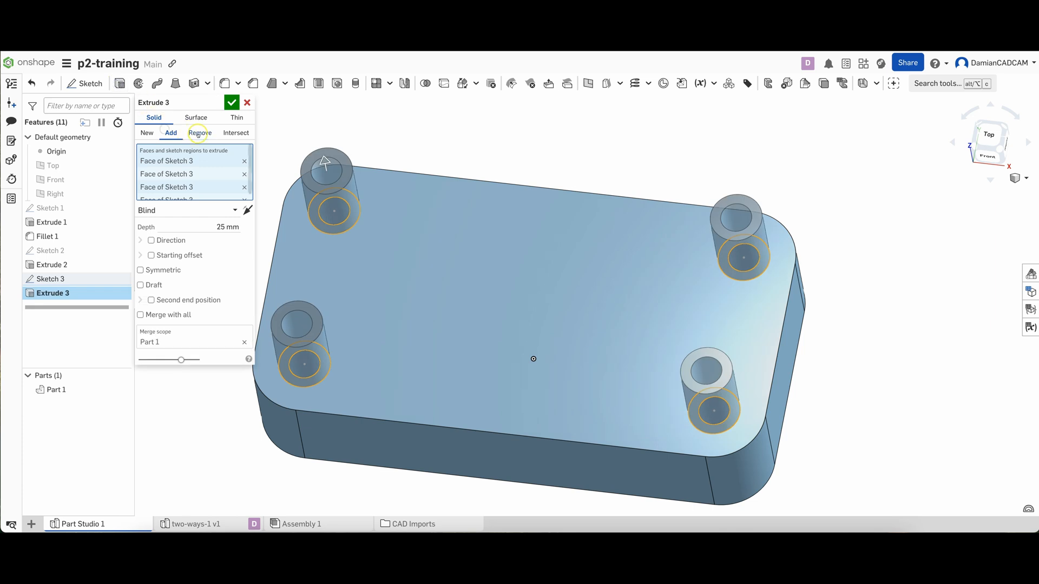
Set the ring extrude to remove material with a blind depth of 15 mm and accept it
click(198, 133)
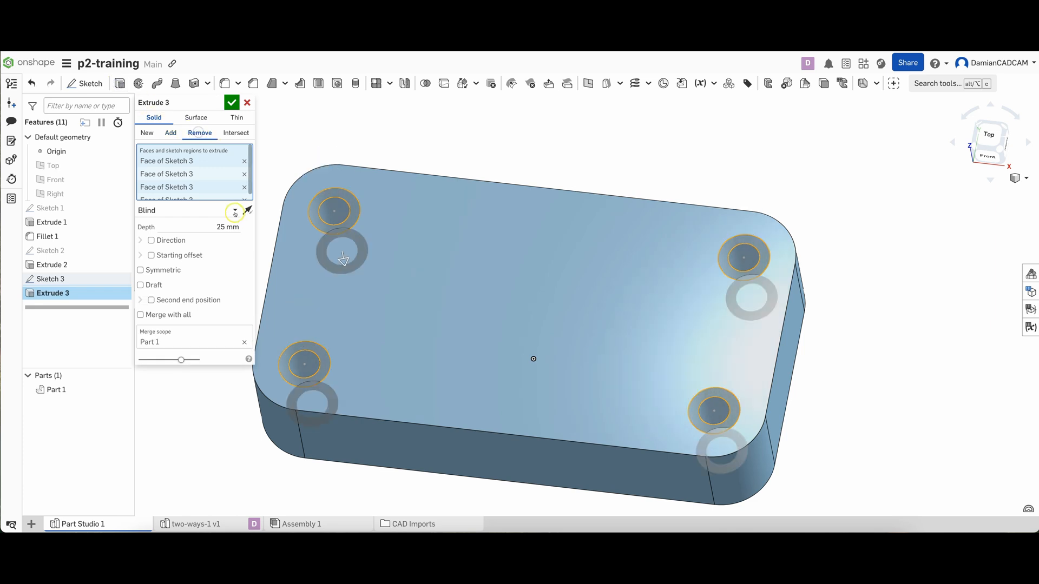
click(227, 226)
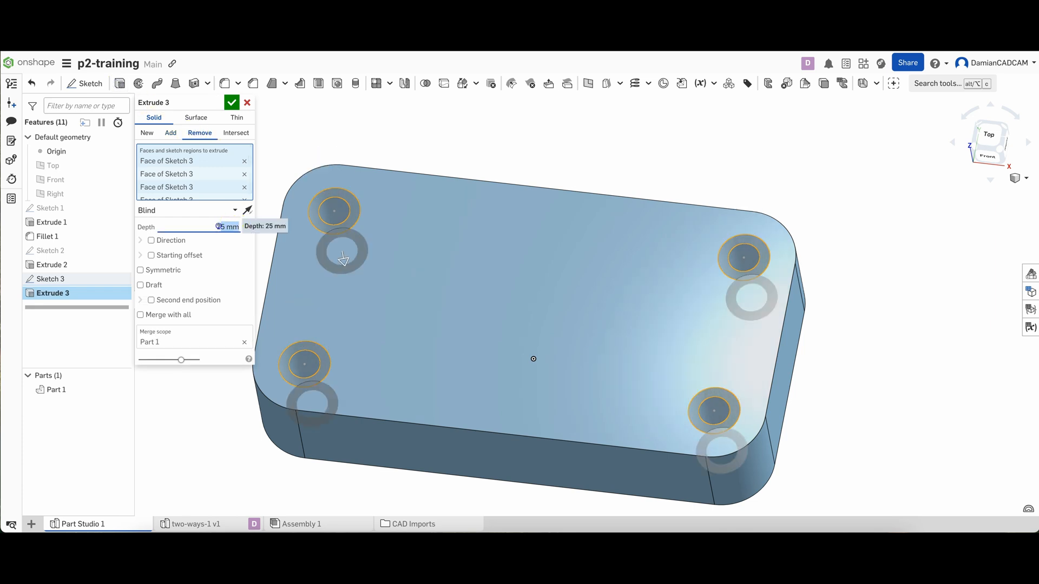
text(15)
click(231, 103)
click(231, 103)
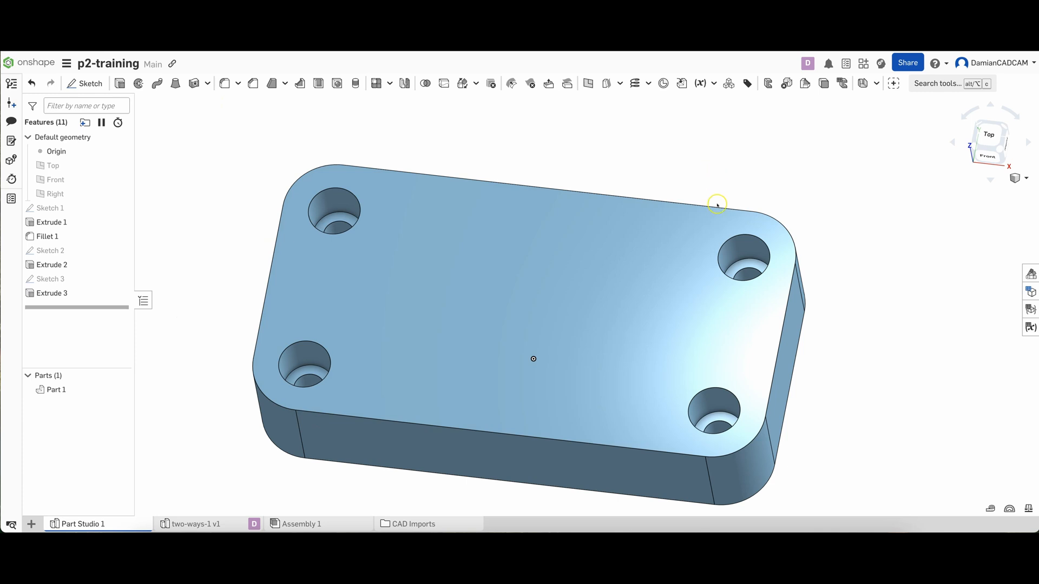
Start a sketch on the top face and draw a center point rectangle from the origin, spanning the plate's full 80 mm depth and about 76.5 mm wide
right_drag(713, 206, 704, 208)
scroll(705, 210, down, 1)
scroll(703, 209, down, 1)
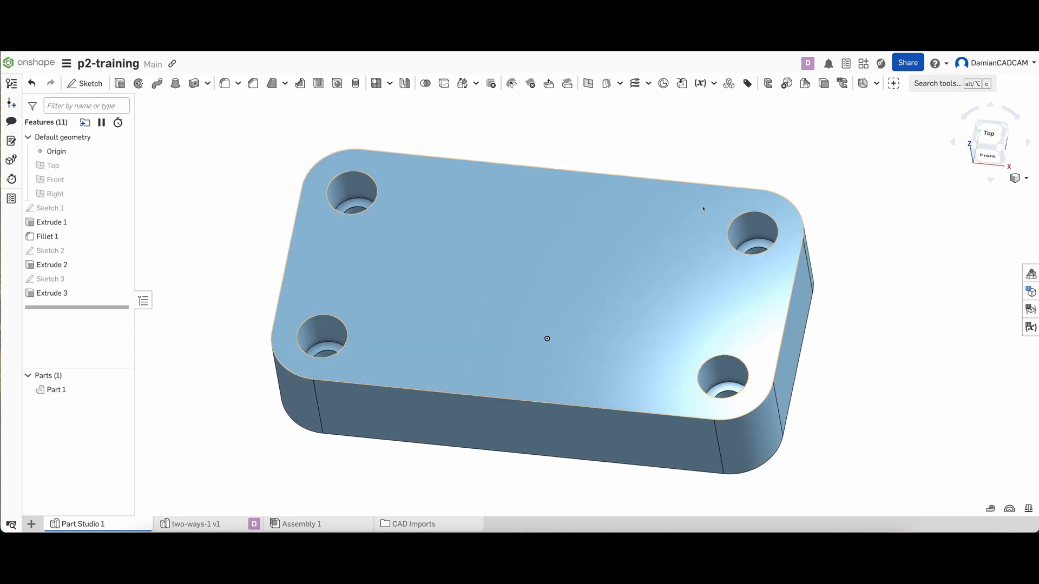
click(530, 301)
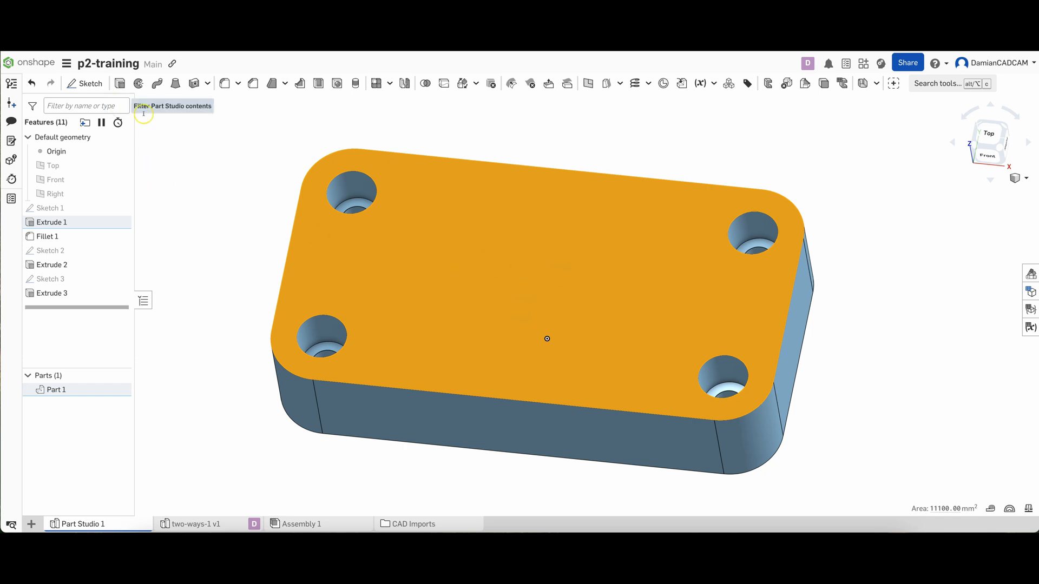
click(85, 82)
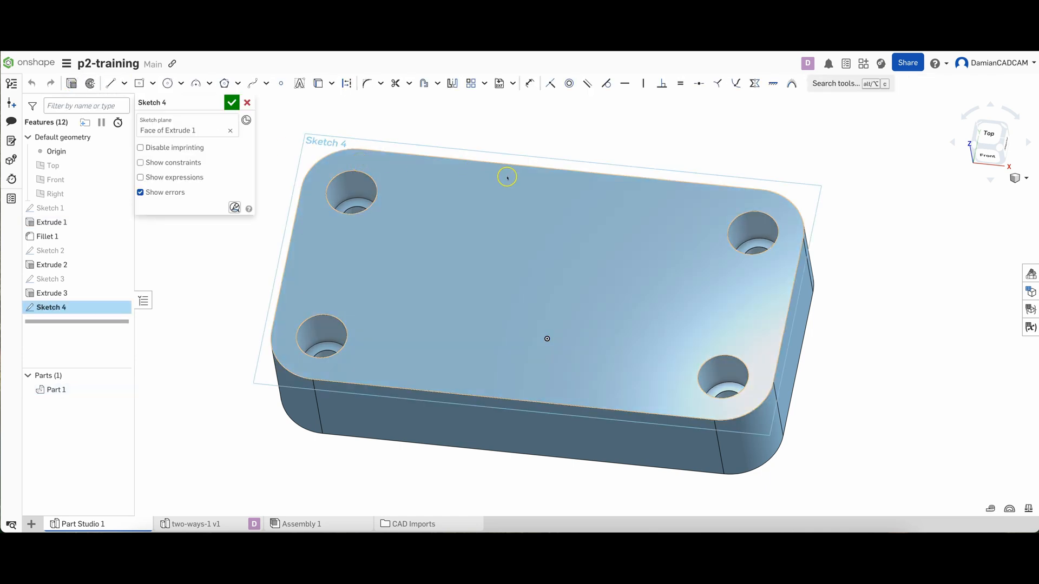
key(n)
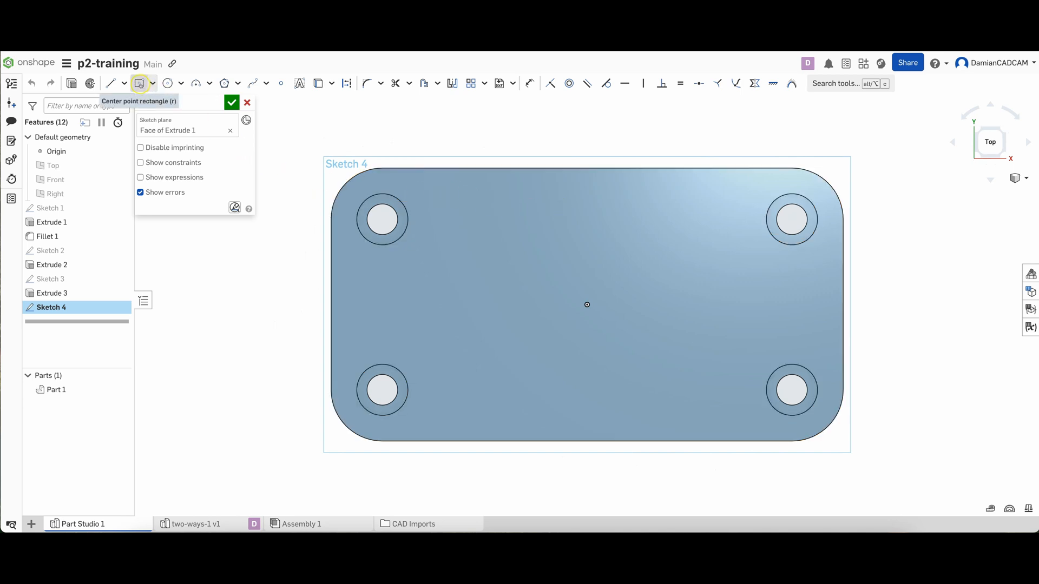
click(139, 83)
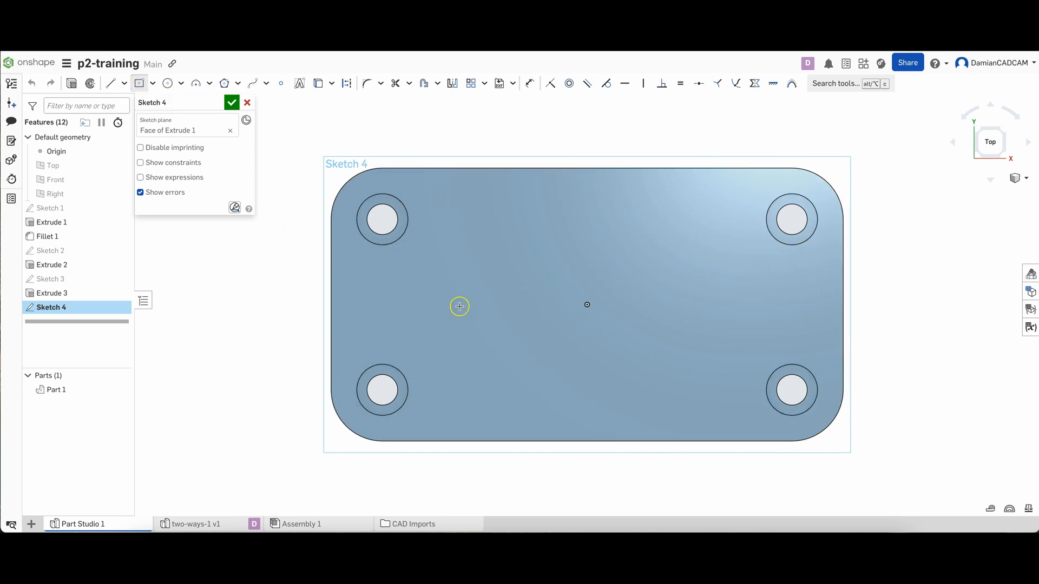
click(587, 306)
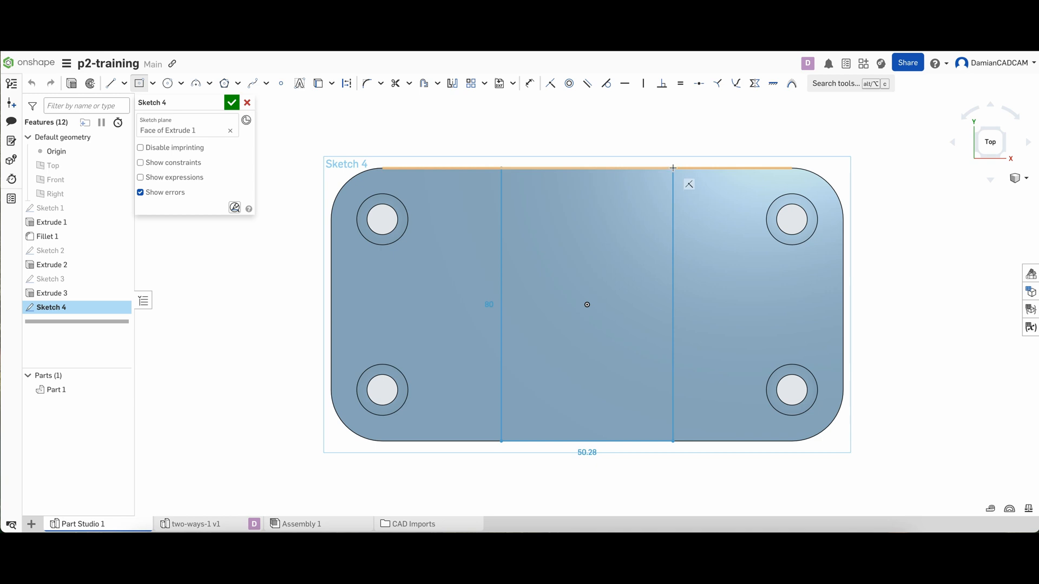
click(712, 168)
drag(713, 168, 717, 168)
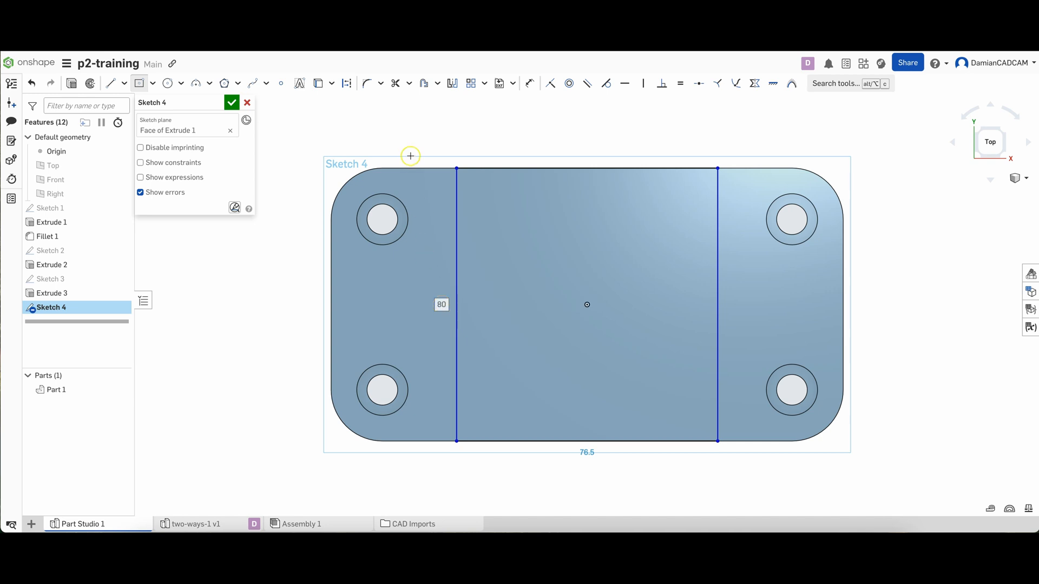
Set the center rectangle's width to 80 mm
double_click(587, 455)
text(80)
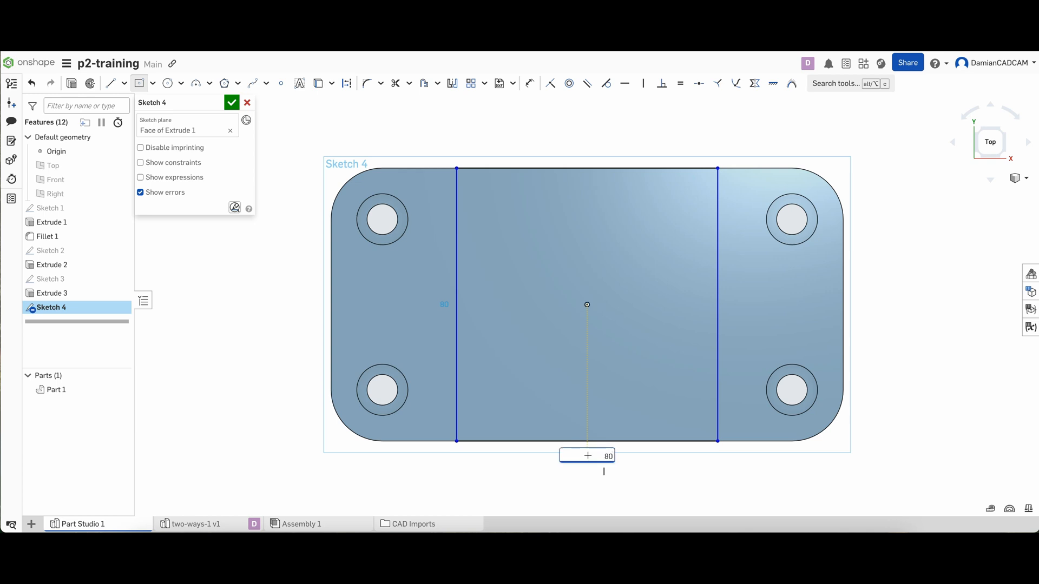
key(Return)
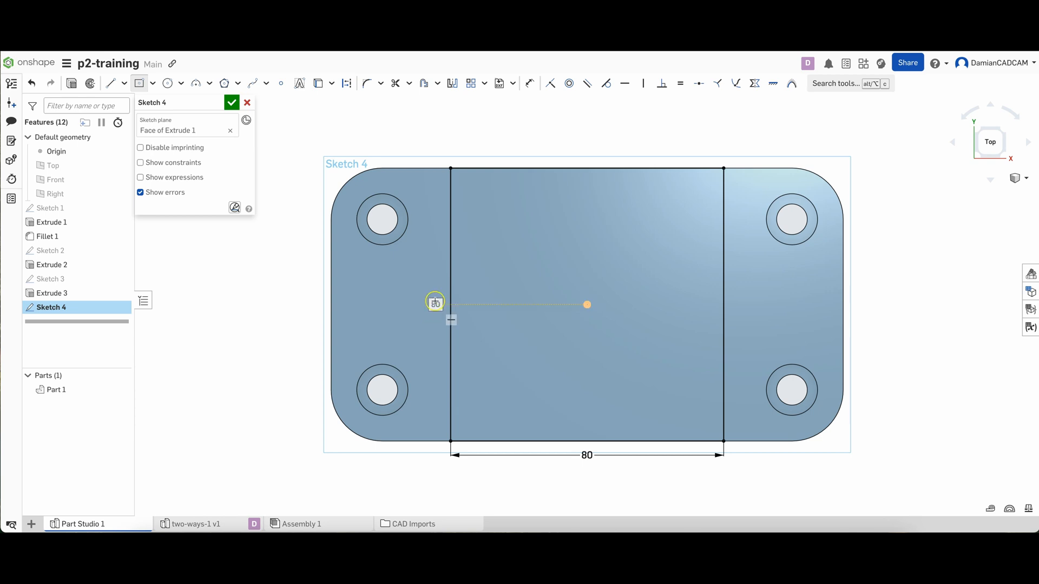
Try to dimension the center rectangle's height at 90 mm and delete that dimension
click(435, 304)
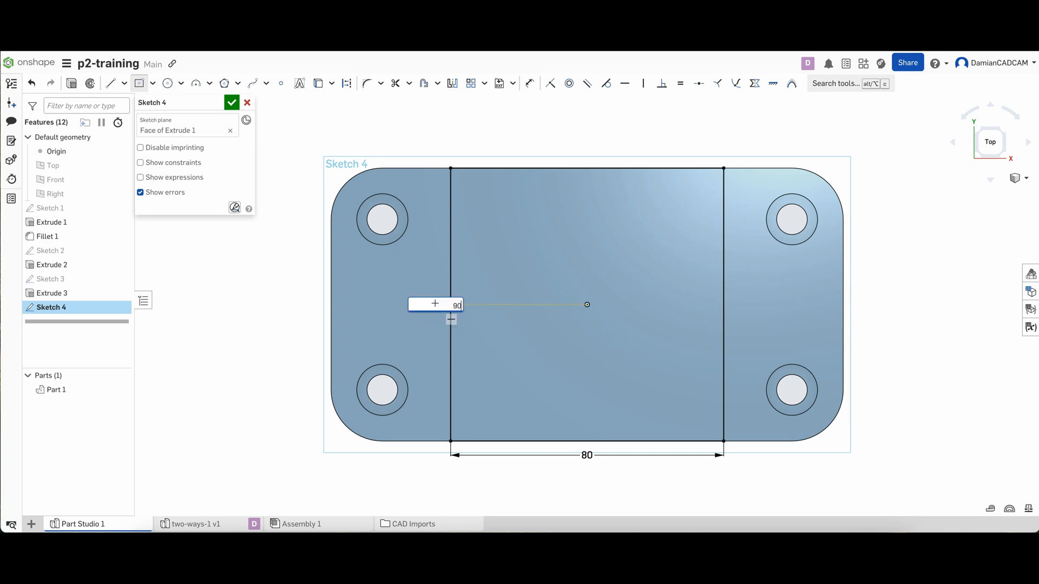
key(Return)
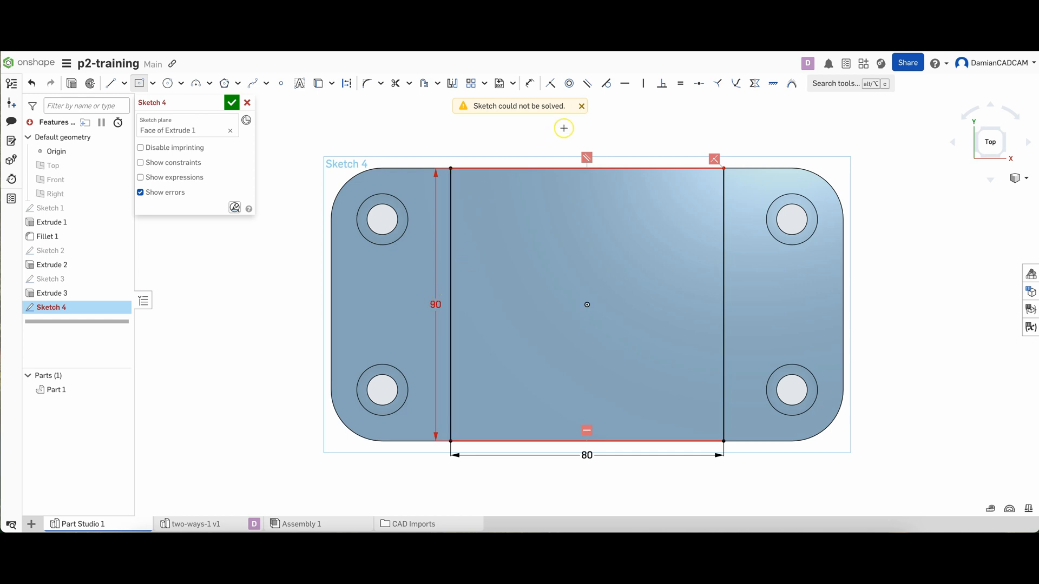
click(581, 106)
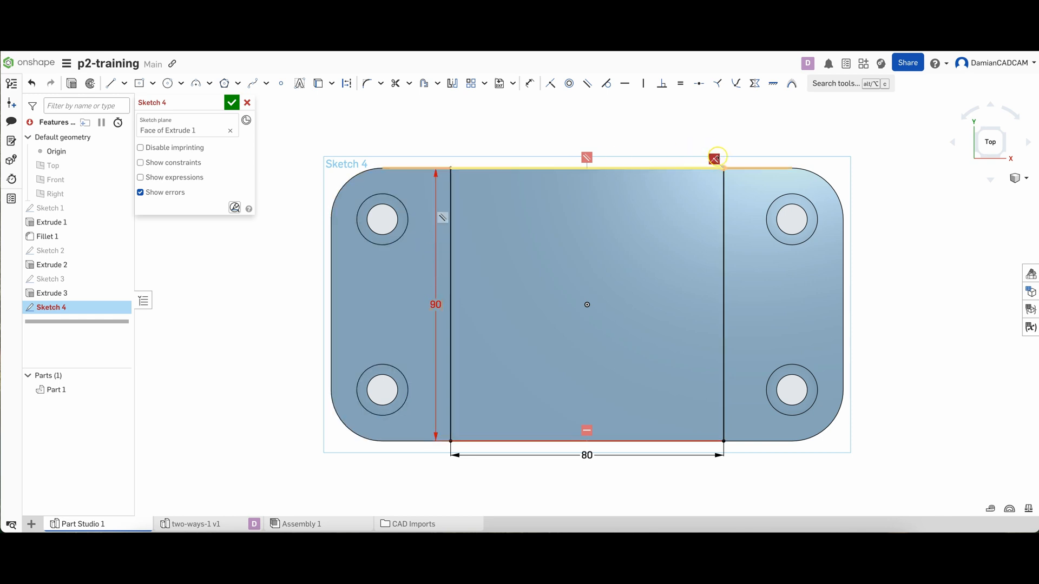
click(437, 305)
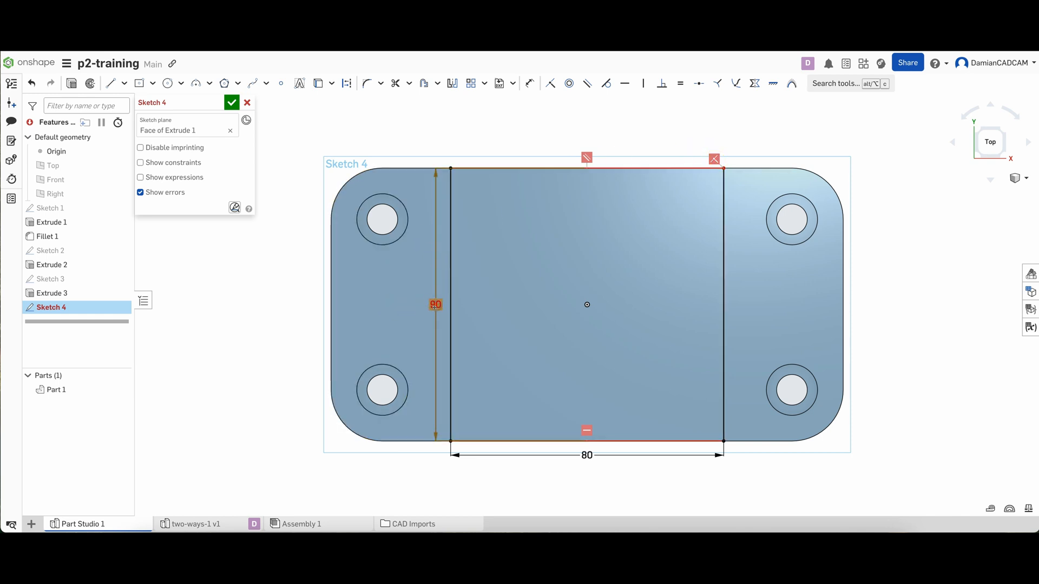
key(Delete)
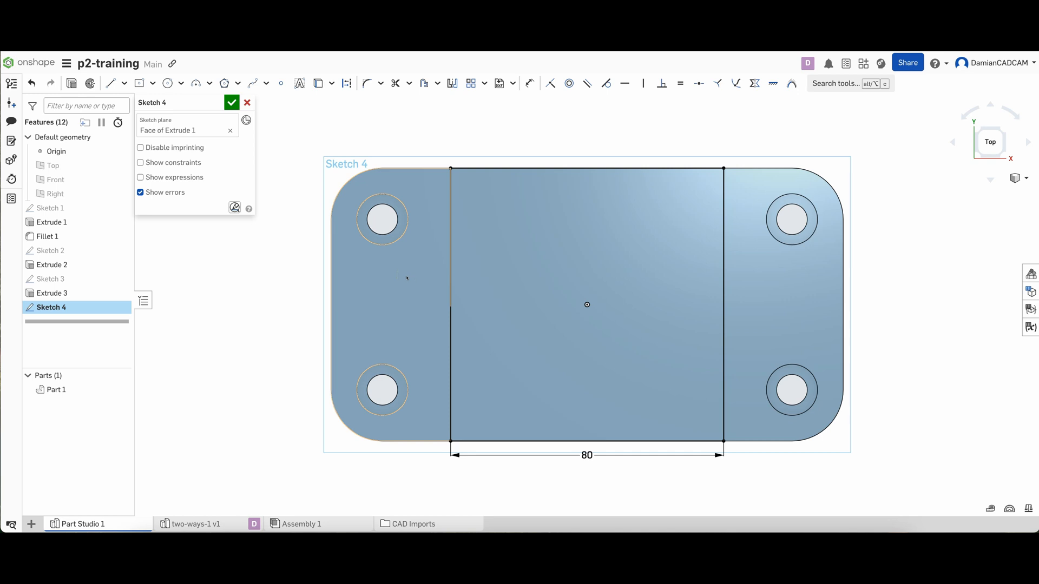
Draw a second center point rectangle from the origin across the plate's full 150 mm width and set its height to 20 mm
click(140, 85)
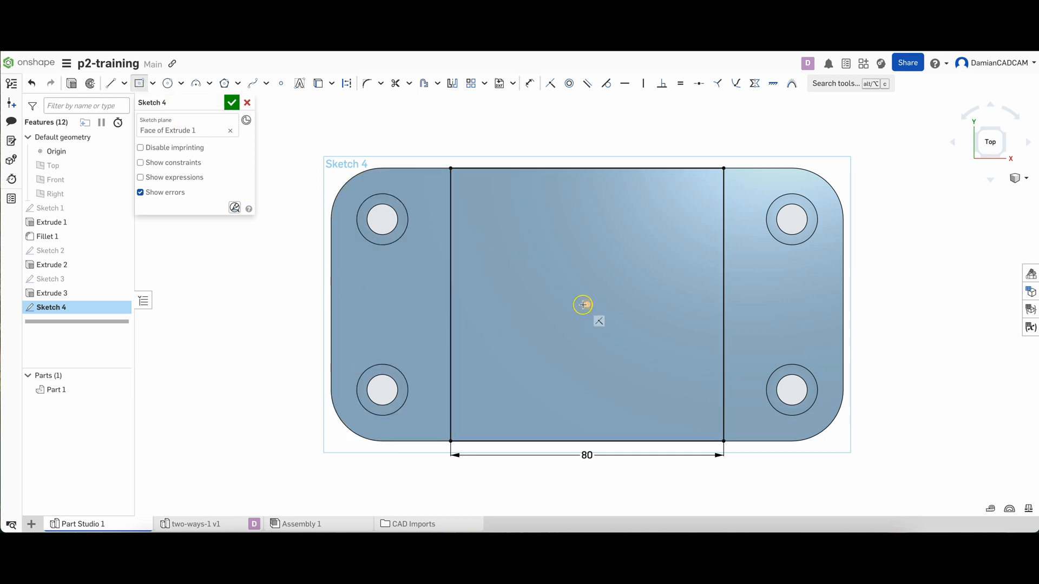
click(586, 304)
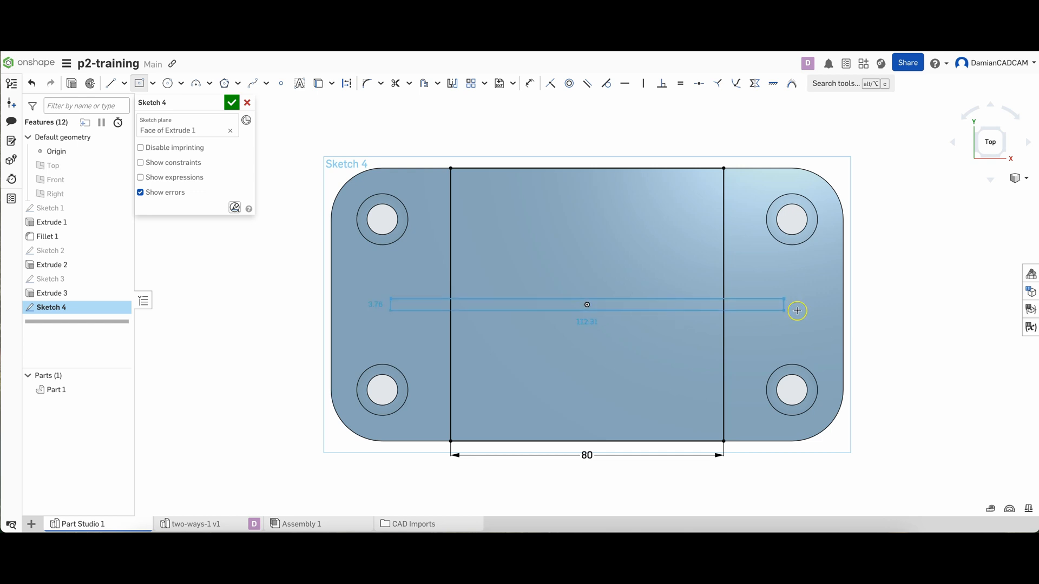
click(844, 343)
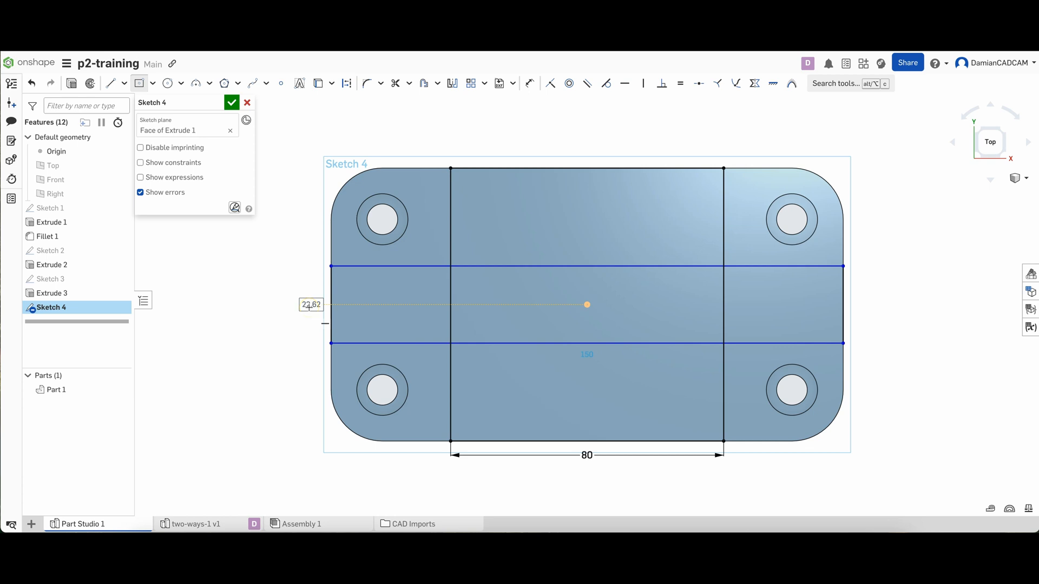
text(20)
key(Return)
key(Escape)
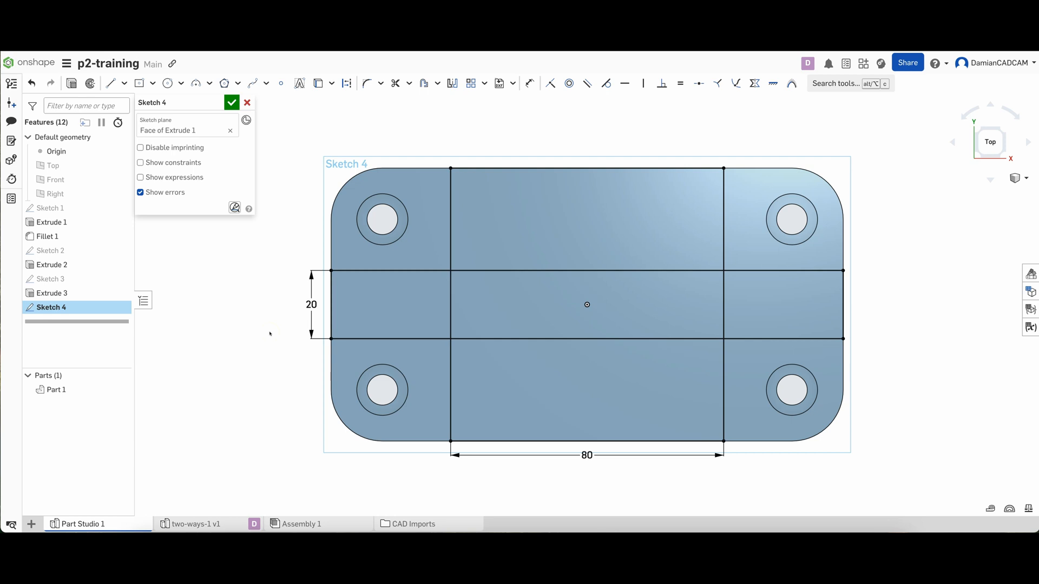
Draw a trial center point rectangle of about 18 by 25 mm beside the plate, reshape it, and delete it
click(139, 83)
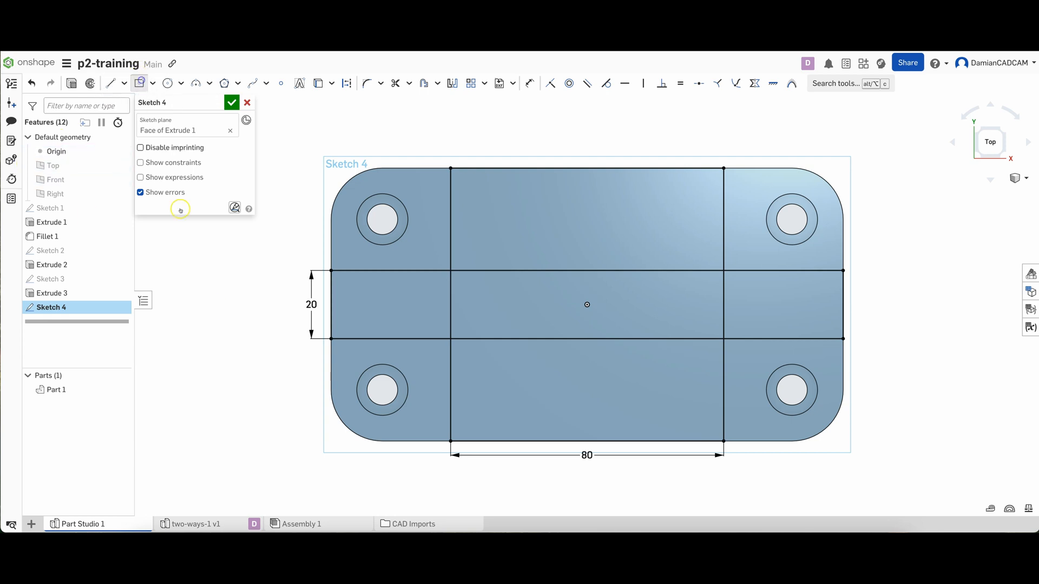
click(203, 262)
click(233, 305)
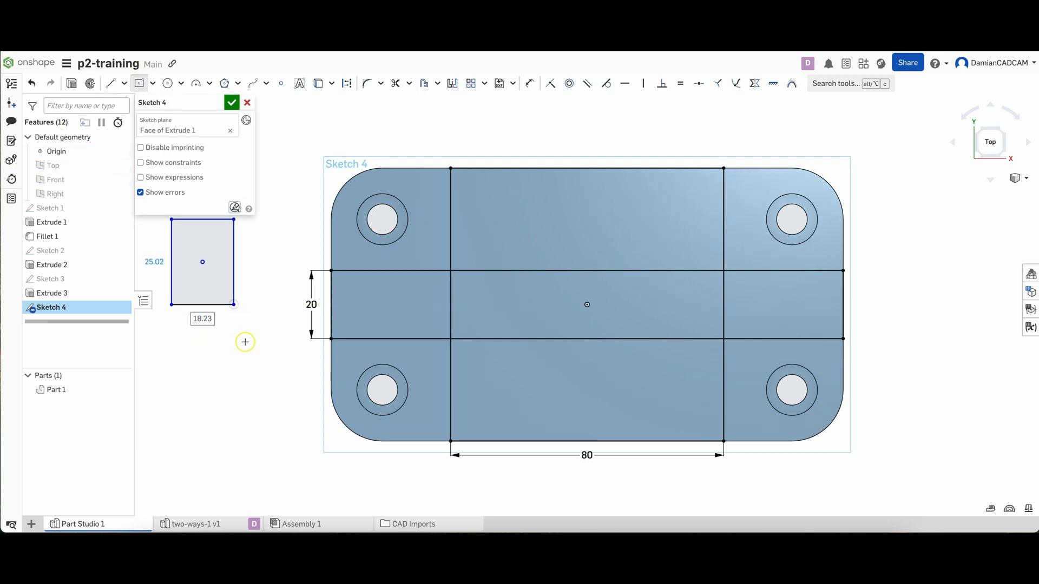
key(Escape)
click(203, 262)
drag(203, 263, 231, 368)
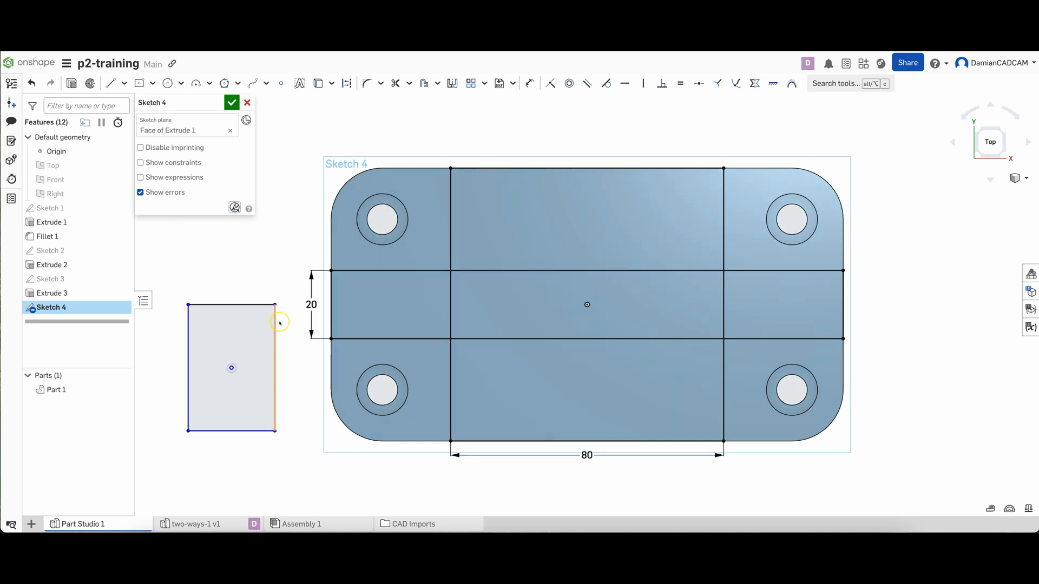
drag(275, 305, 272, 339)
click(188, 305)
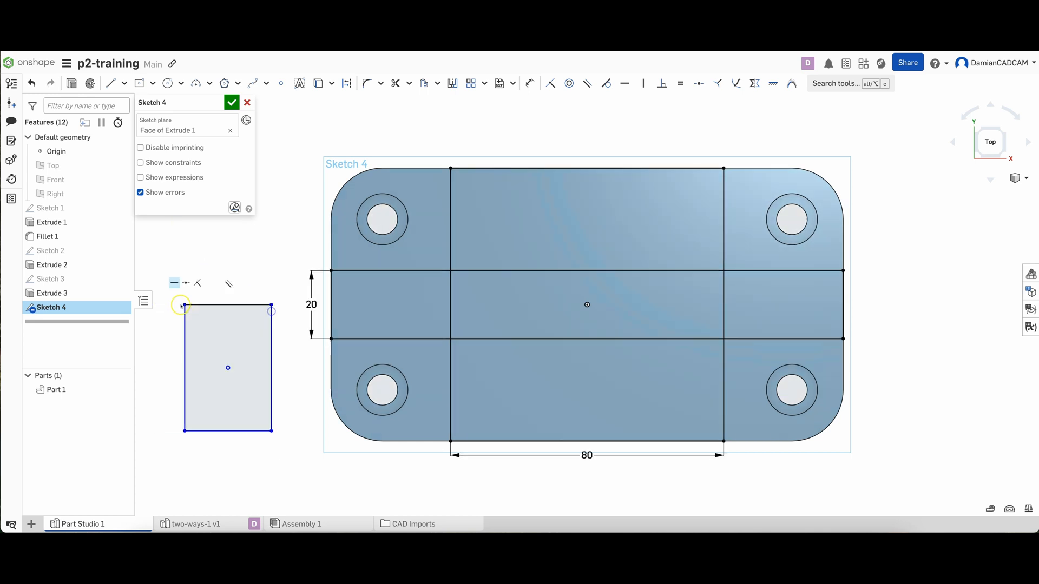
mouse_move(185, 306)
mouse_down()
mouse_move(218, 364)
mouse_move(242, 379)
mouse_move(138, 450)
mouse_move(182, 429)
mouse_move(212, 346)
mouse_up()
drag(181, 282, 281, 405)
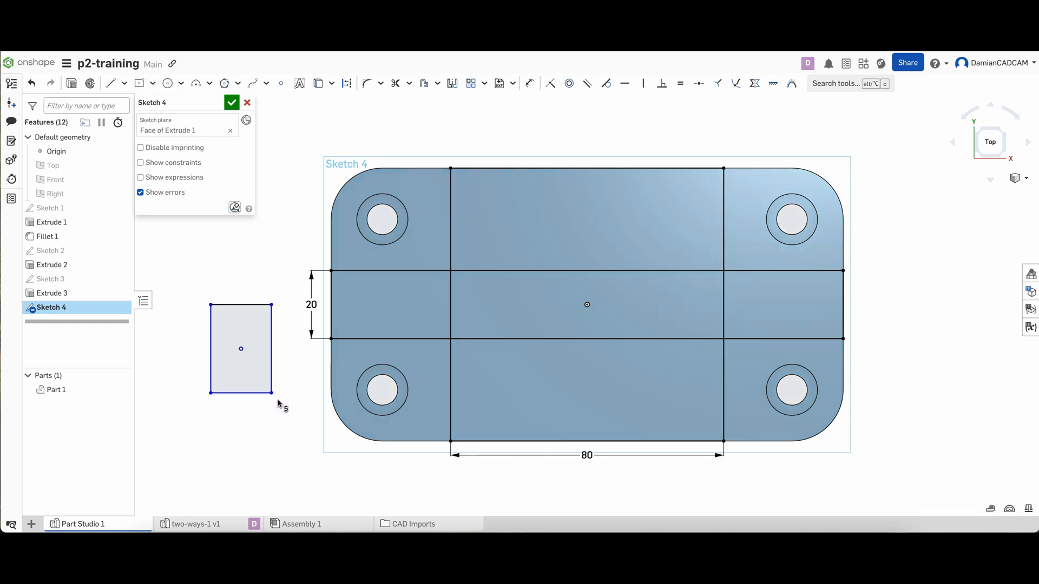
key(Delete)
click(271, 339)
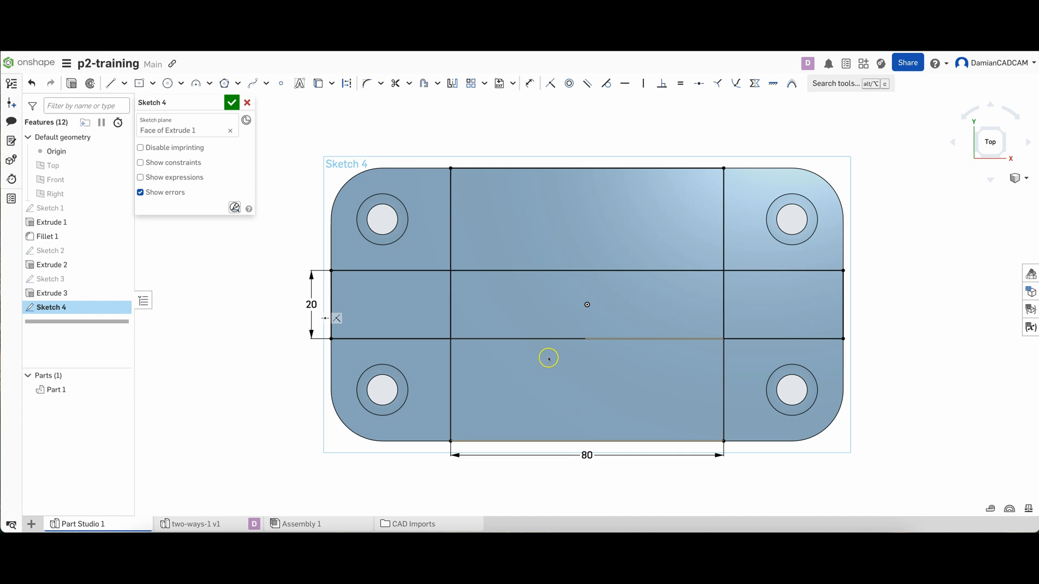
click(232, 102)
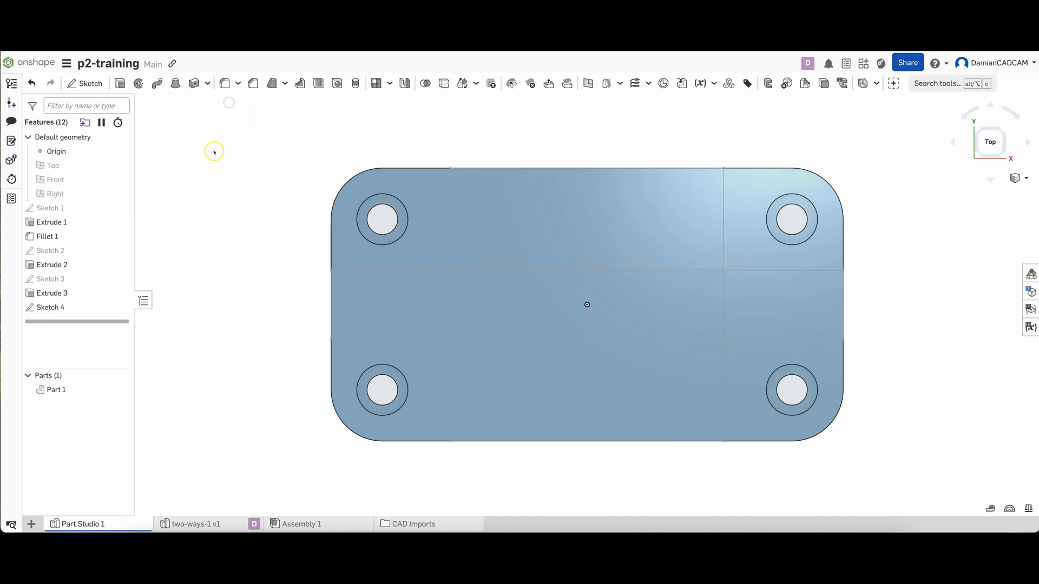
click(399, 295)
click(514, 228)
click(764, 287)
click(664, 386)
click(641, 321)
right_drag(613, 351, 441, 242)
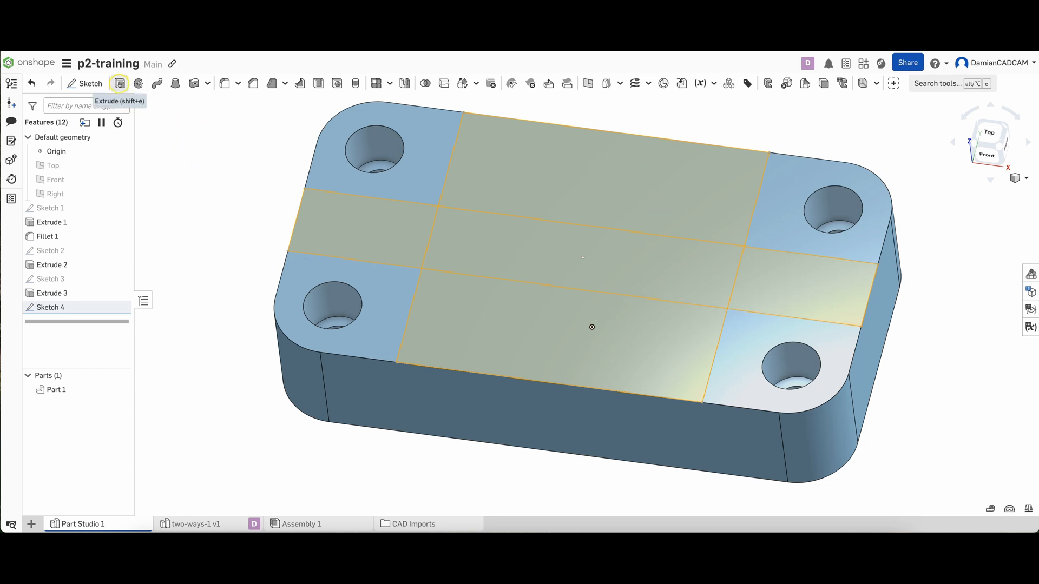
click(120, 83)
click(198, 134)
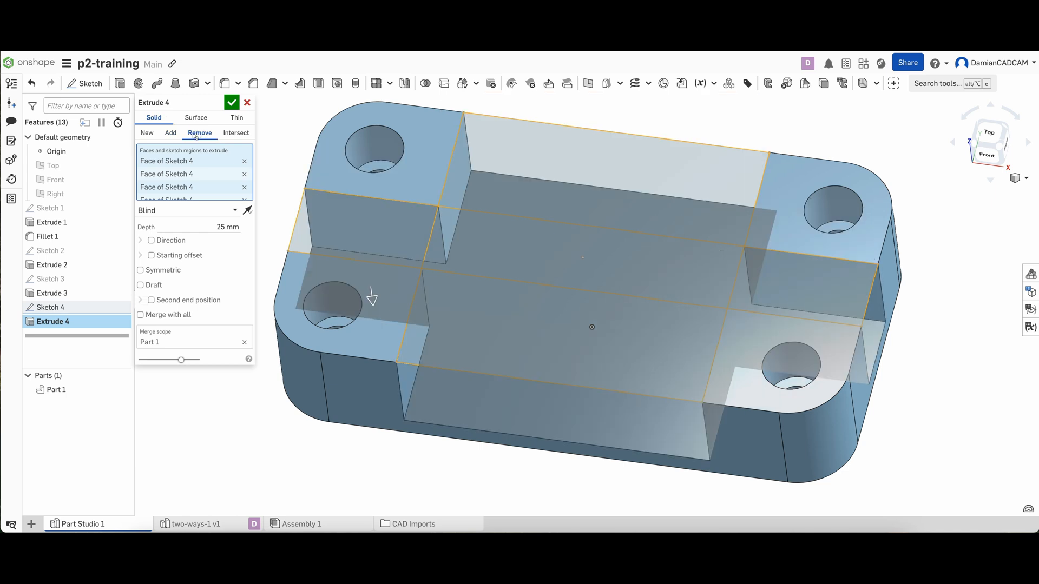
click(247, 103)
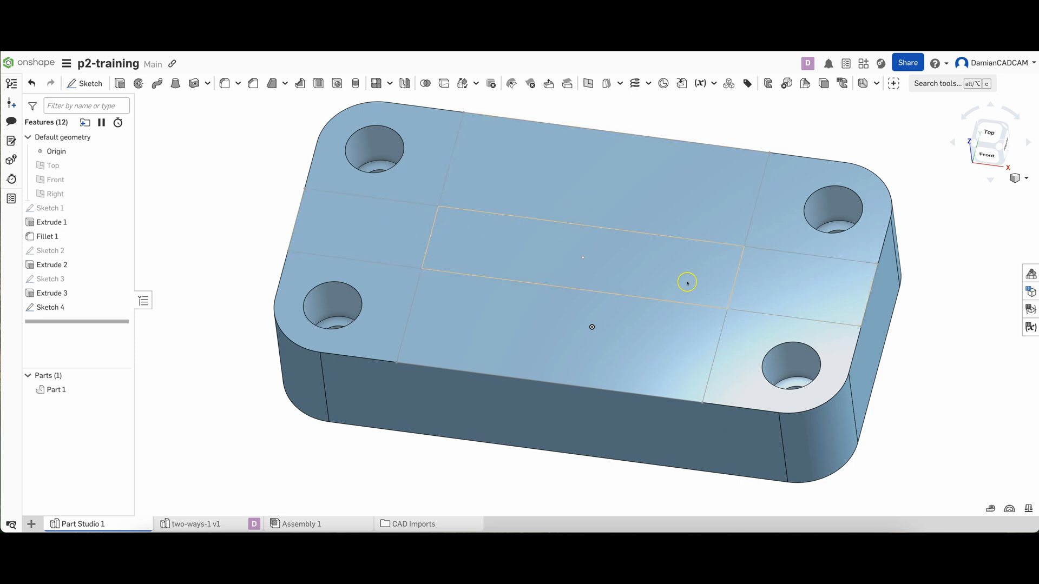
Edit Sketch 4, trim the four inner segments where the two rectangles overlap to leave one cross-shaped outline, and accept the sketch
click(57, 309)
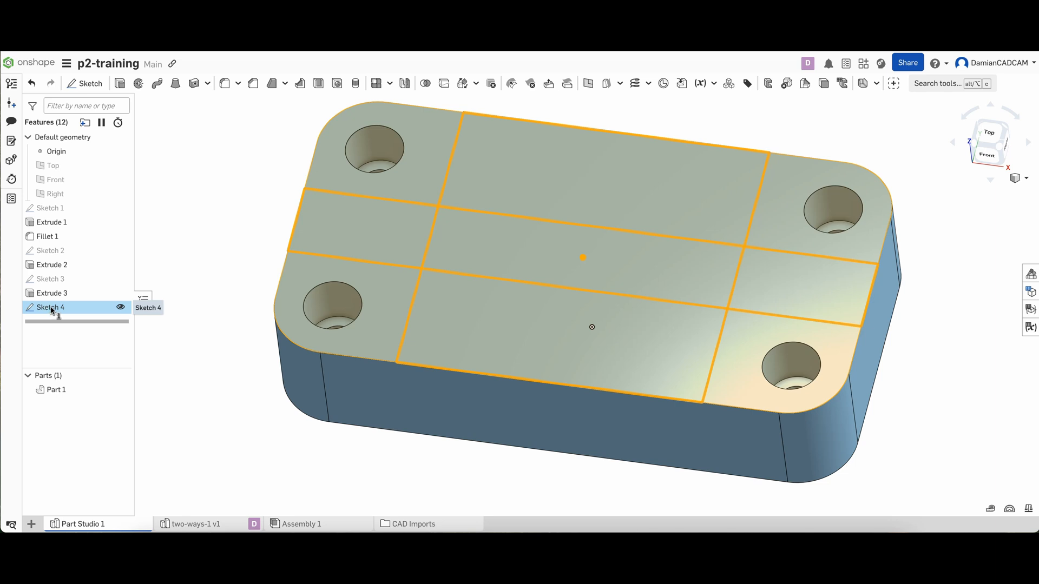
double_click(52, 309)
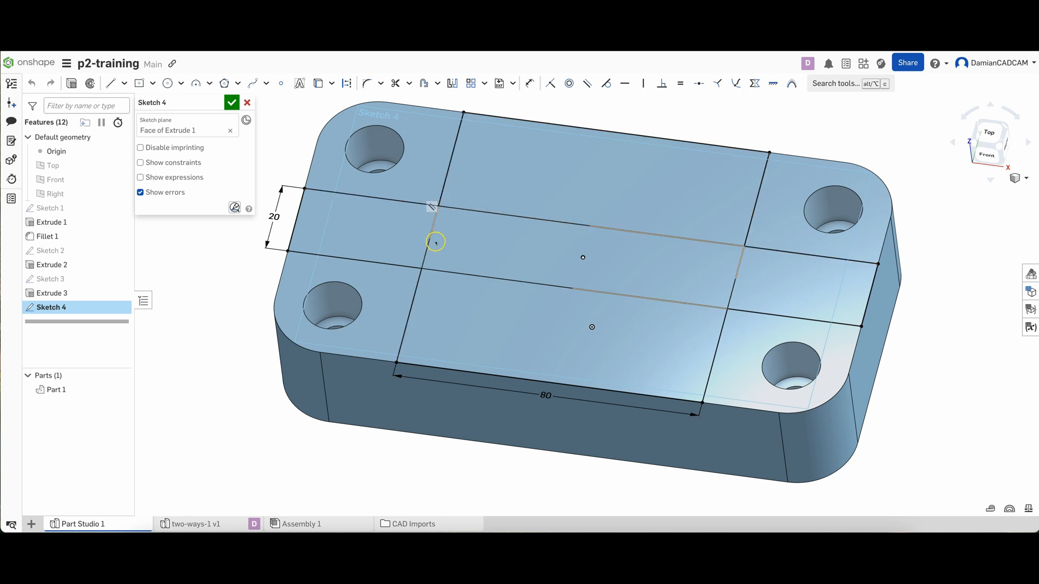
click(395, 84)
click(537, 218)
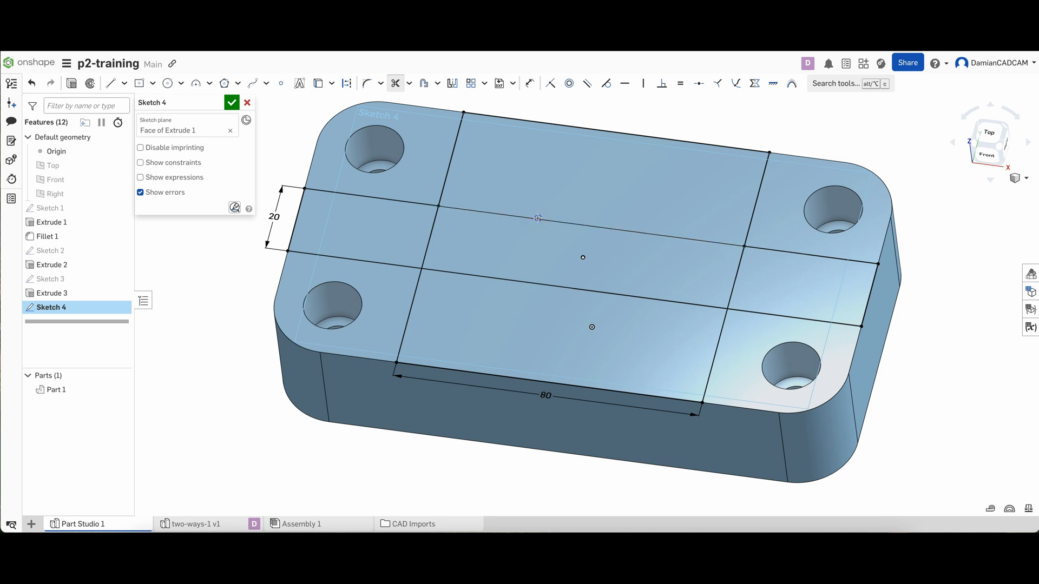
click(428, 230)
click(487, 277)
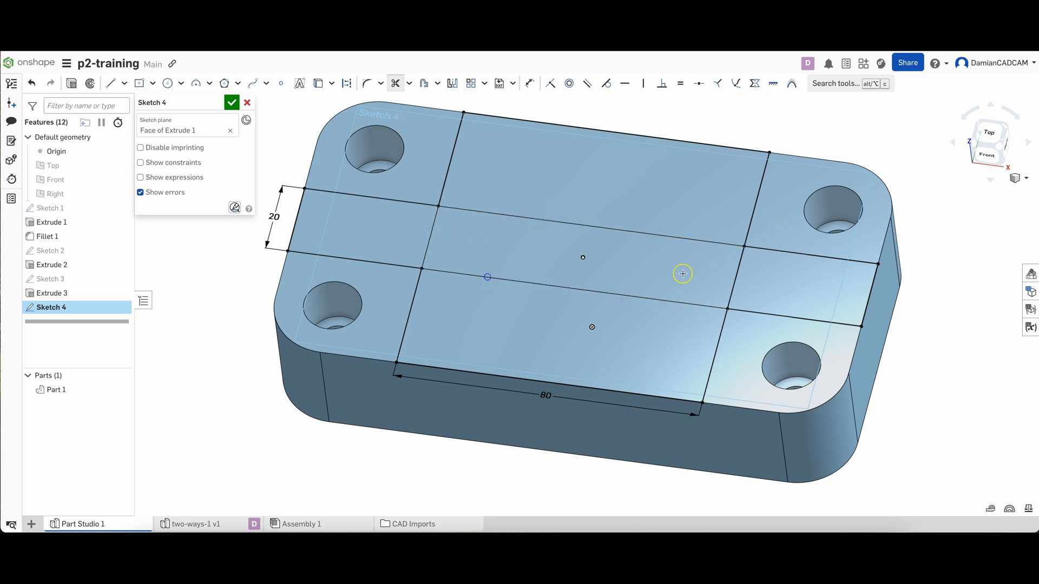
click(737, 268)
click(231, 102)
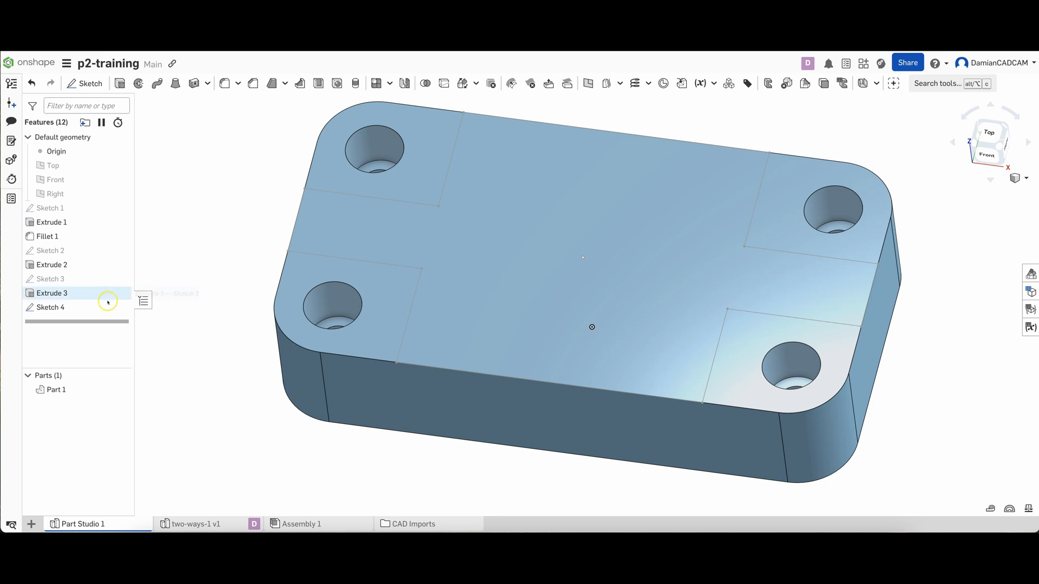
Extrude the cross-shaped region of Sketch 4 as a blind removal with a depth of 10 mm
click(58, 310)
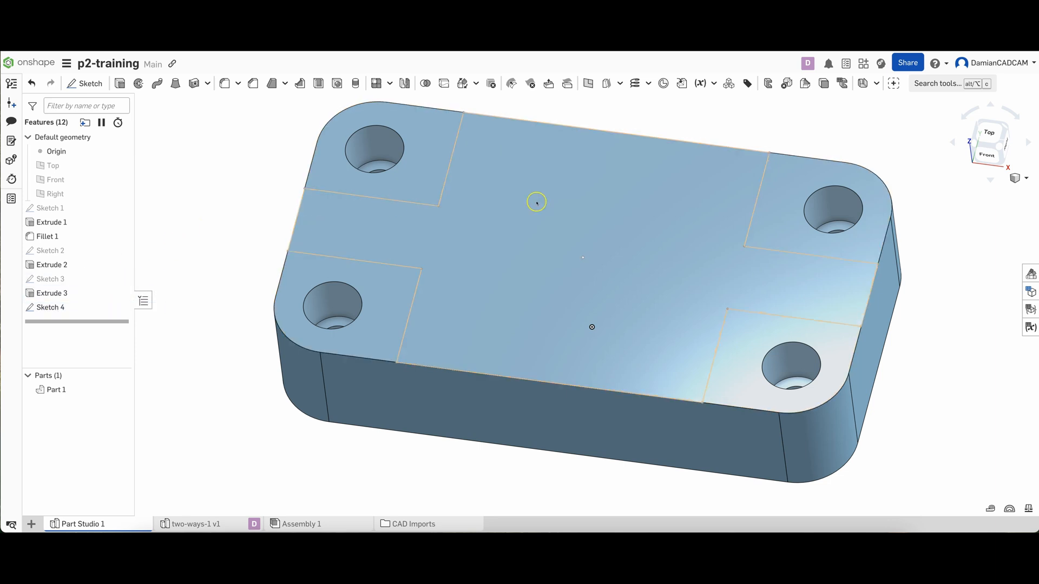
click(562, 216)
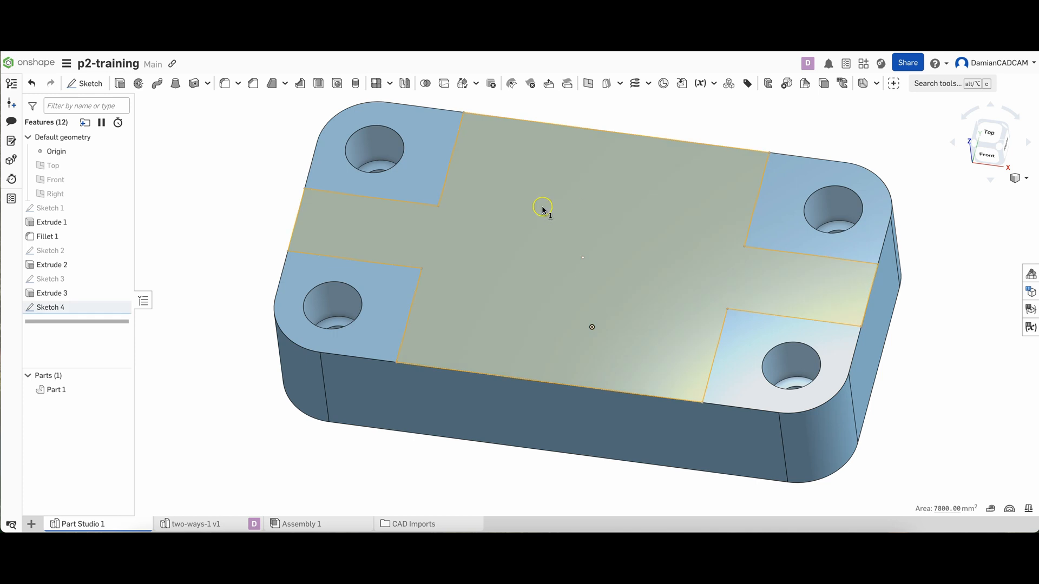
click(115, 85)
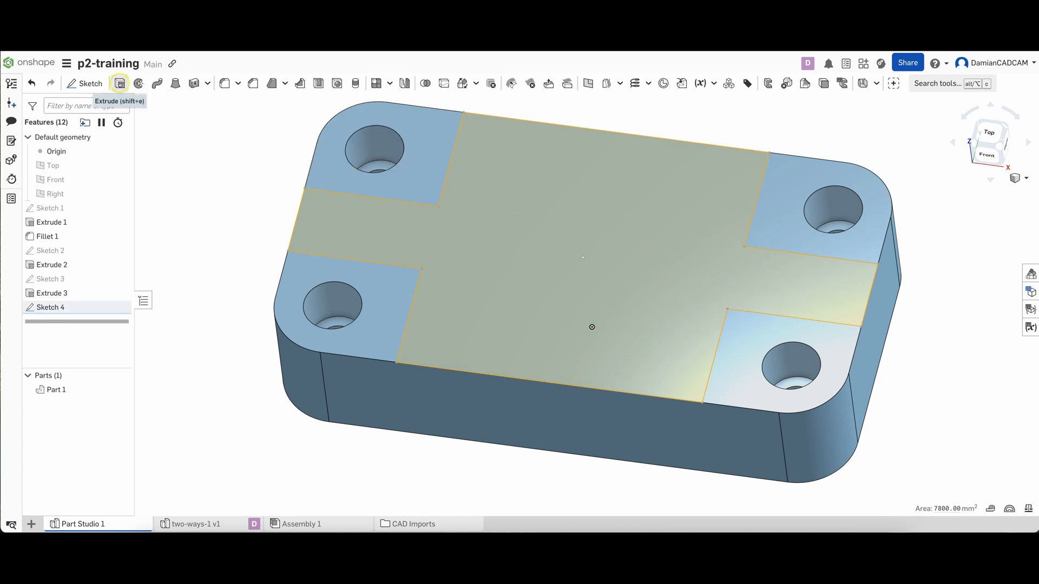
click(196, 134)
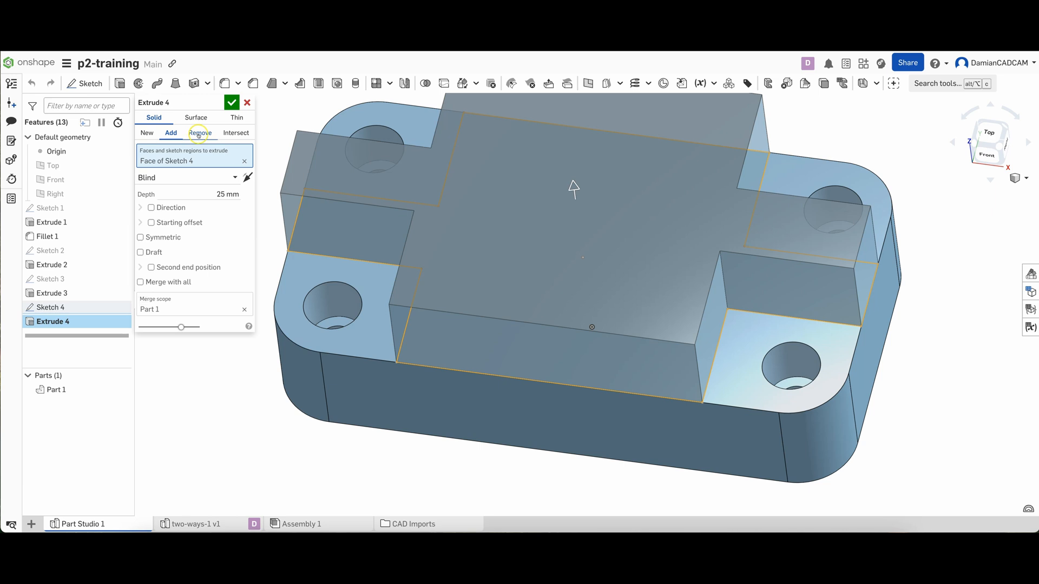
click(198, 134)
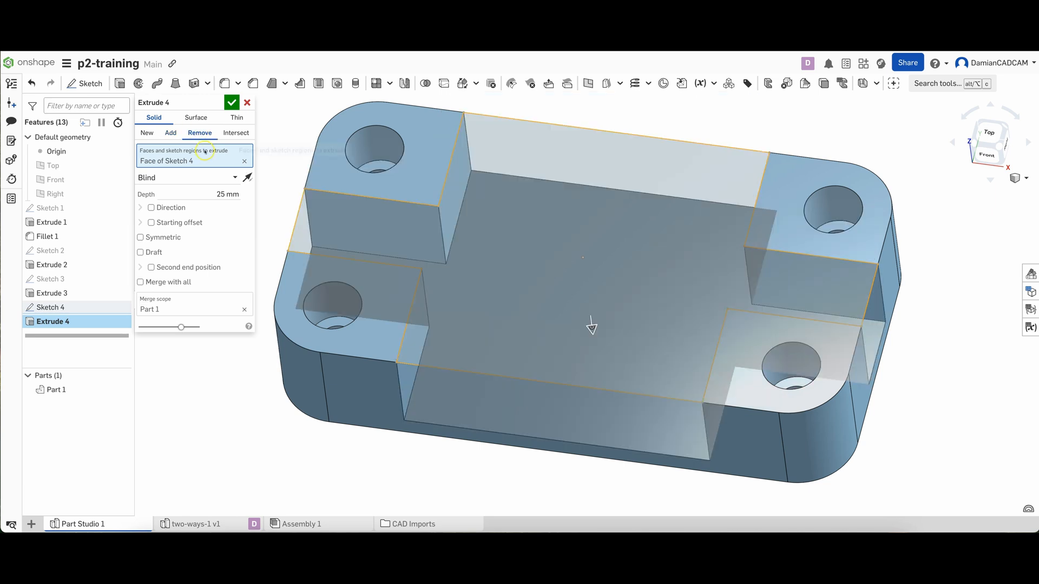
click(225, 193)
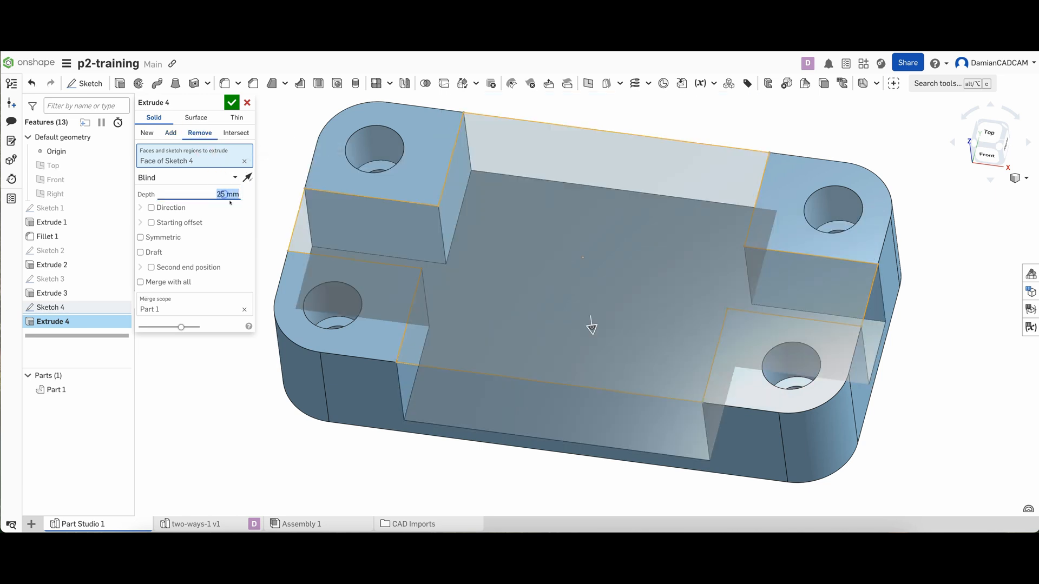
text(1)
key(Return)
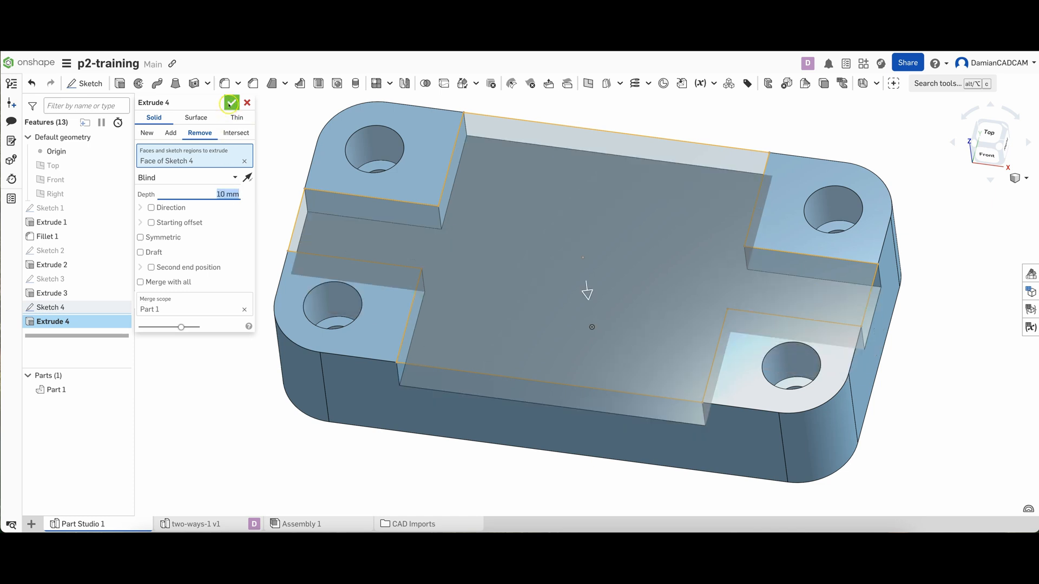
click(231, 102)
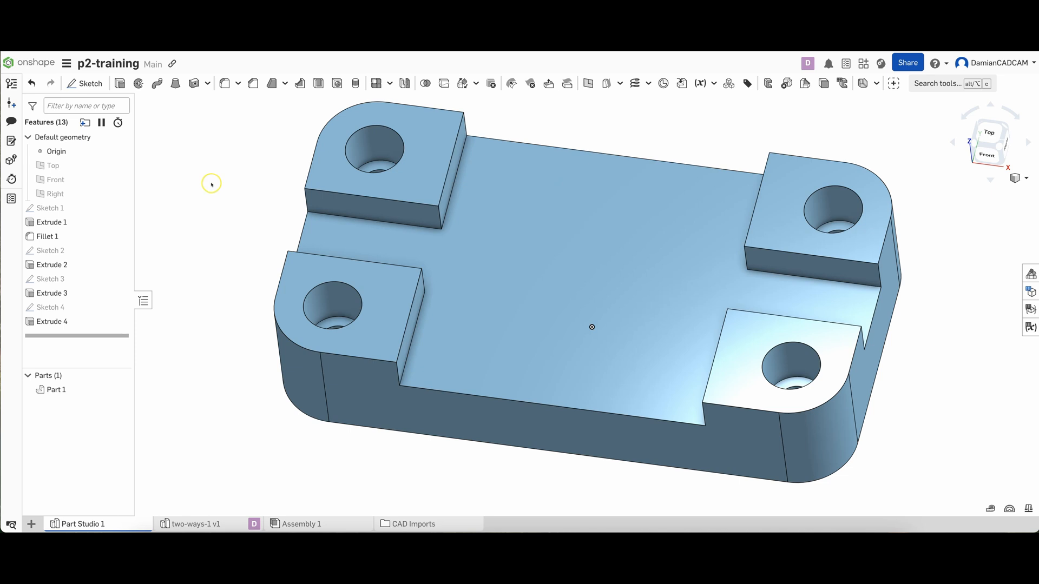
Chamfer the vertical inner corner edges of the four raised corner pads with an equal distance of 10 mm
key(Up)
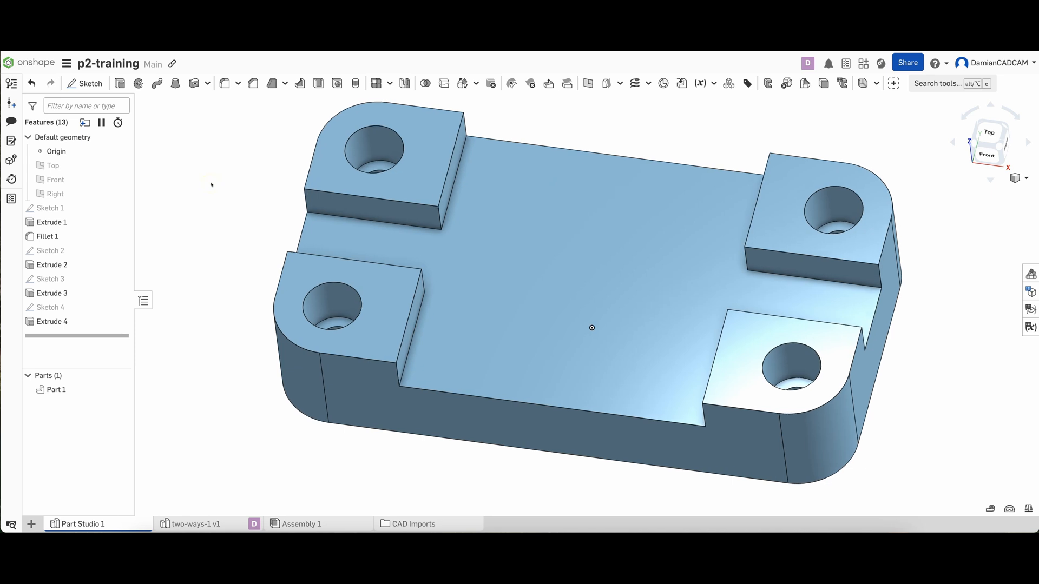
key(shift+z)
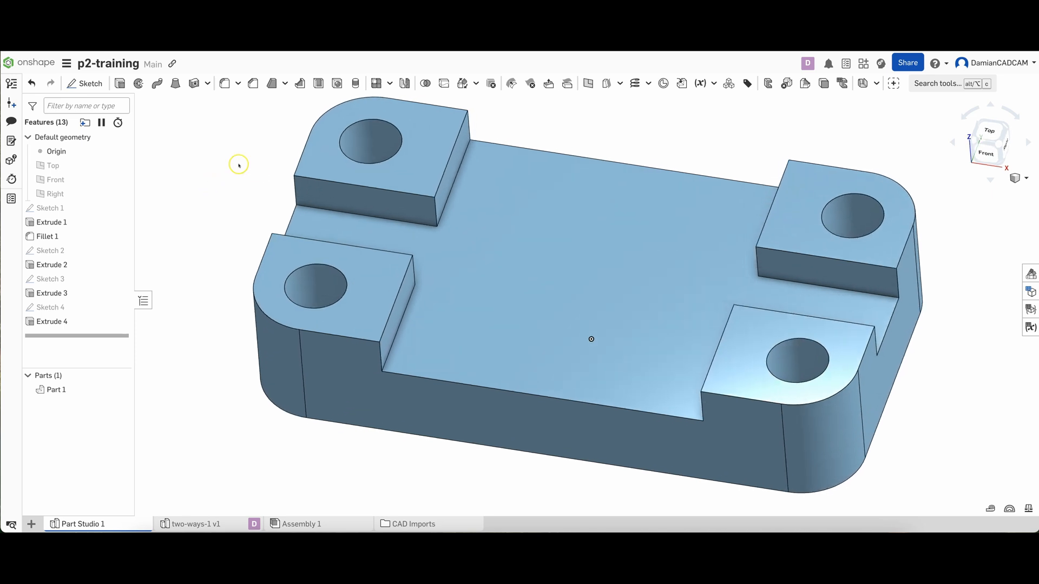
right_drag(239, 164, 202, 141)
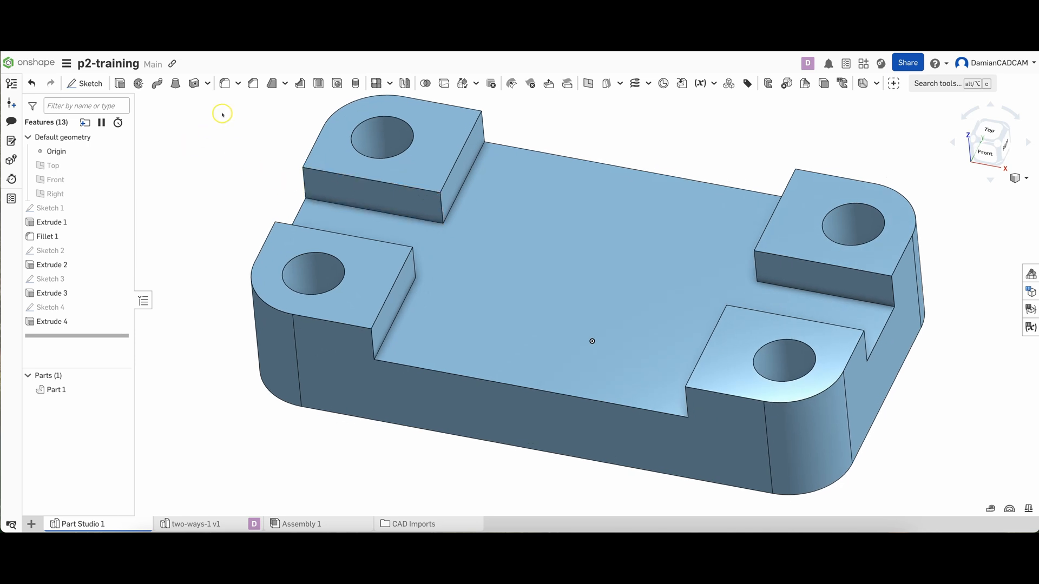
click(252, 84)
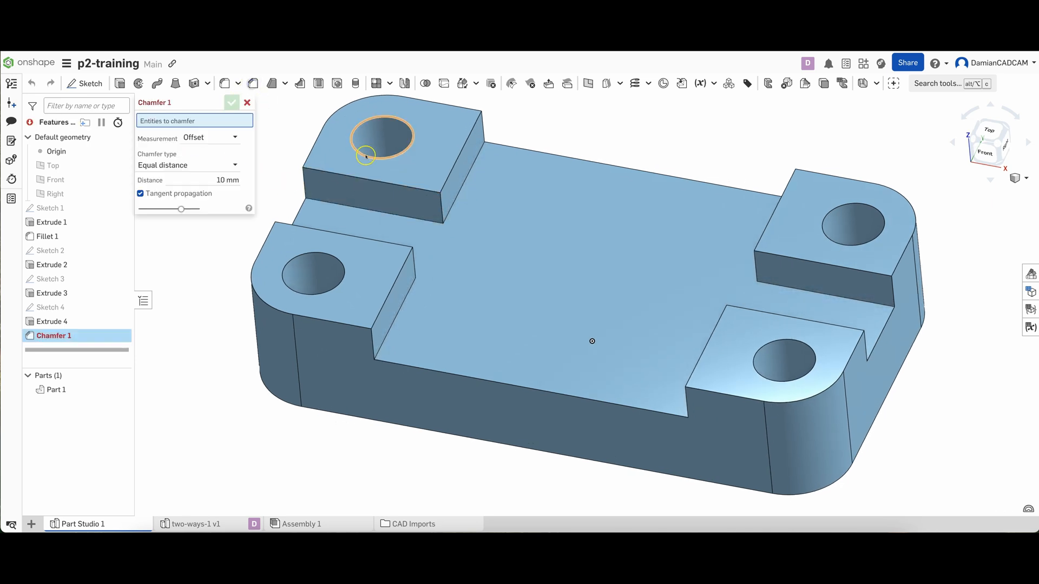
click(450, 209)
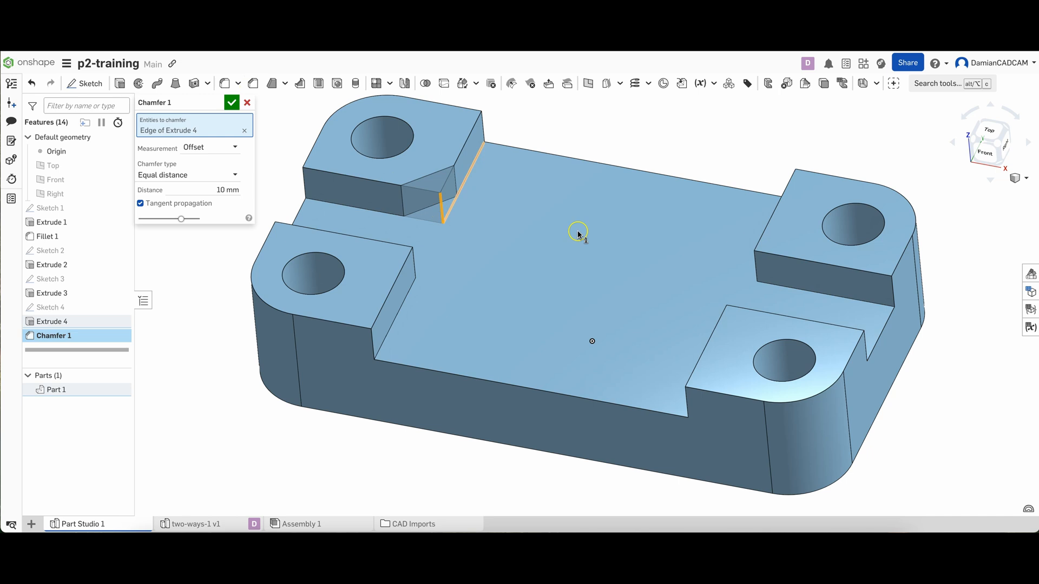
click(756, 266)
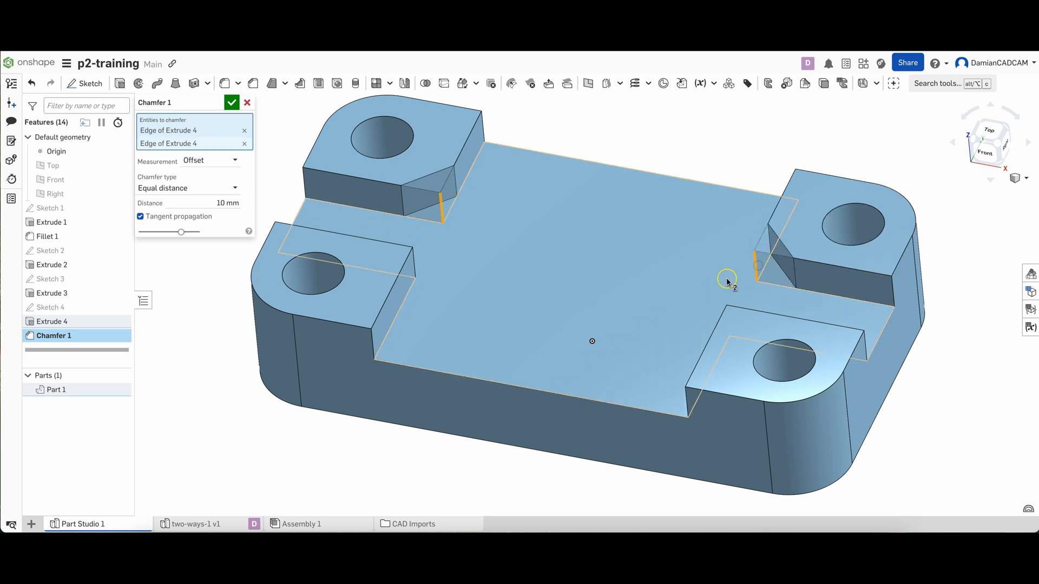
click(413, 261)
right_drag(480, 290, 767, 292)
click(767, 292)
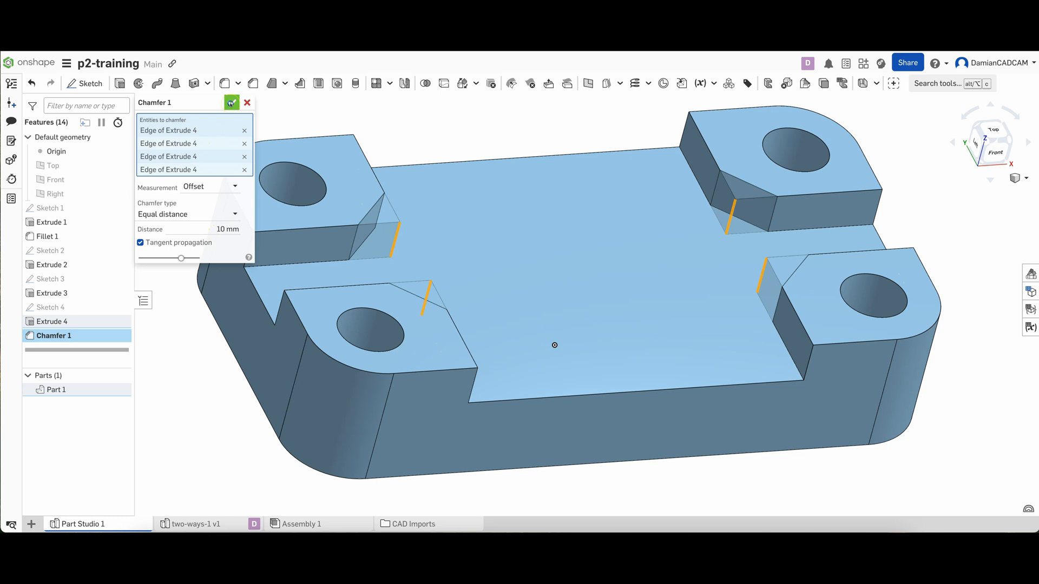
click(231, 102)
right_drag(644, 138, 633, 144)
scroll(587, 158, up, 1)
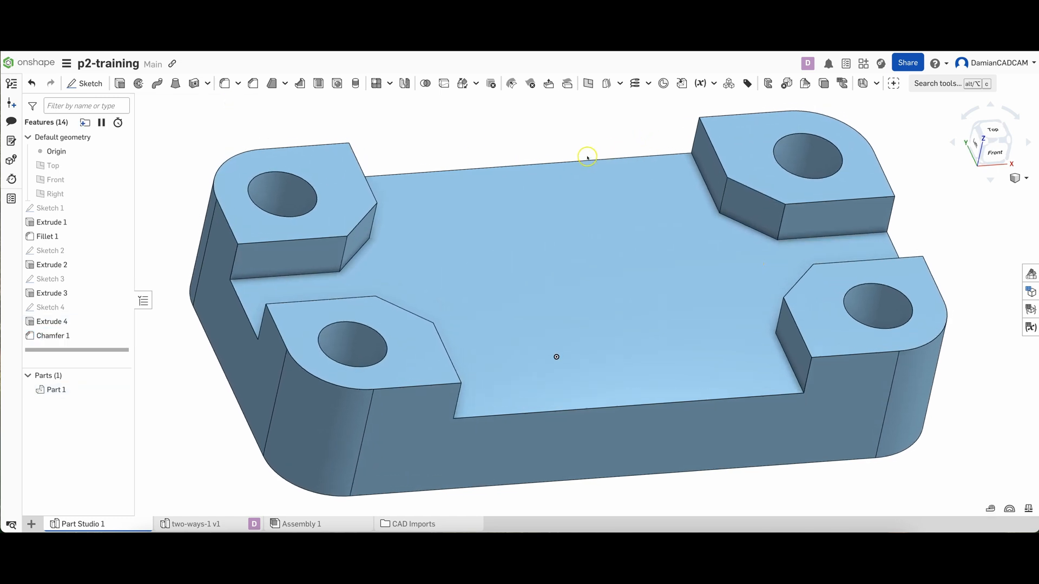
Chamfer the eight vertical outer edges of the raised corner pads, where the recess meets the plate sides, with an equal distance of 5 mm
click(252, 84)
click(225, 280)
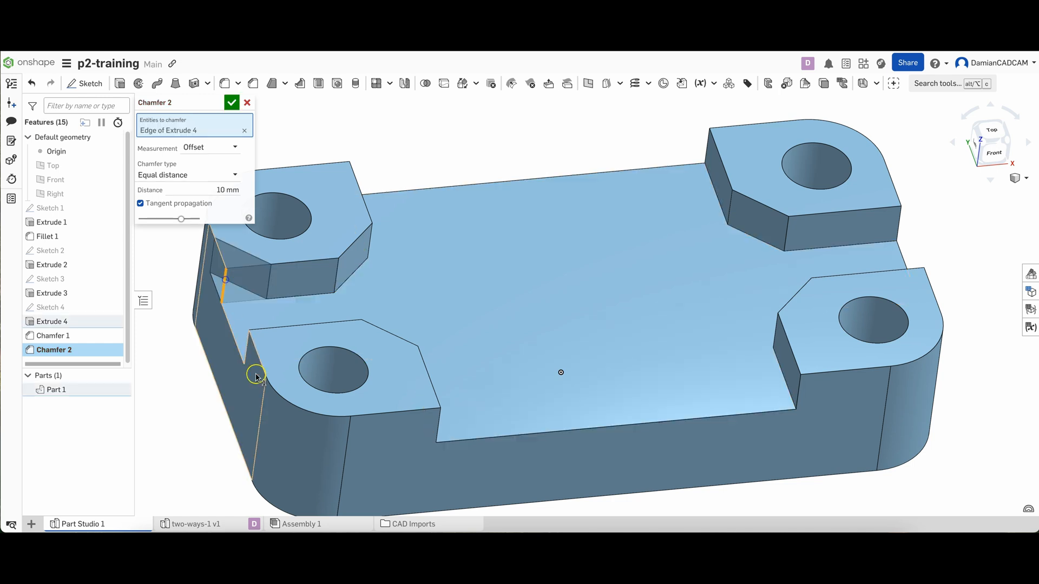
click(248, 350)
right_drag(389, 178, 479, 169)
click(459, 165)
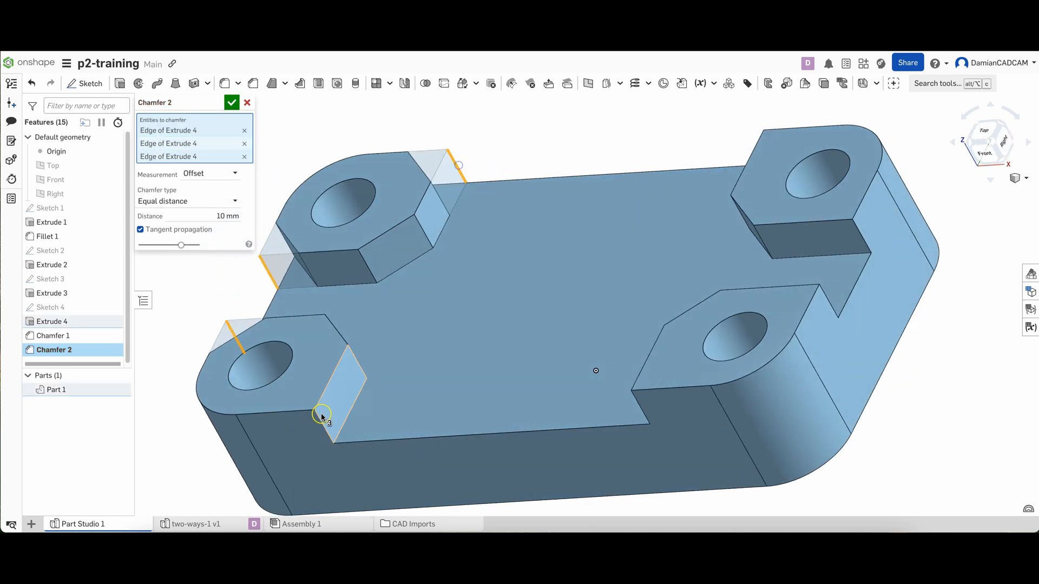
click(322, 418)
click(641, 403)
click(830, 303)
click(861, 237)
right_drag(862, 237, 649, 133)
click(653, 139)
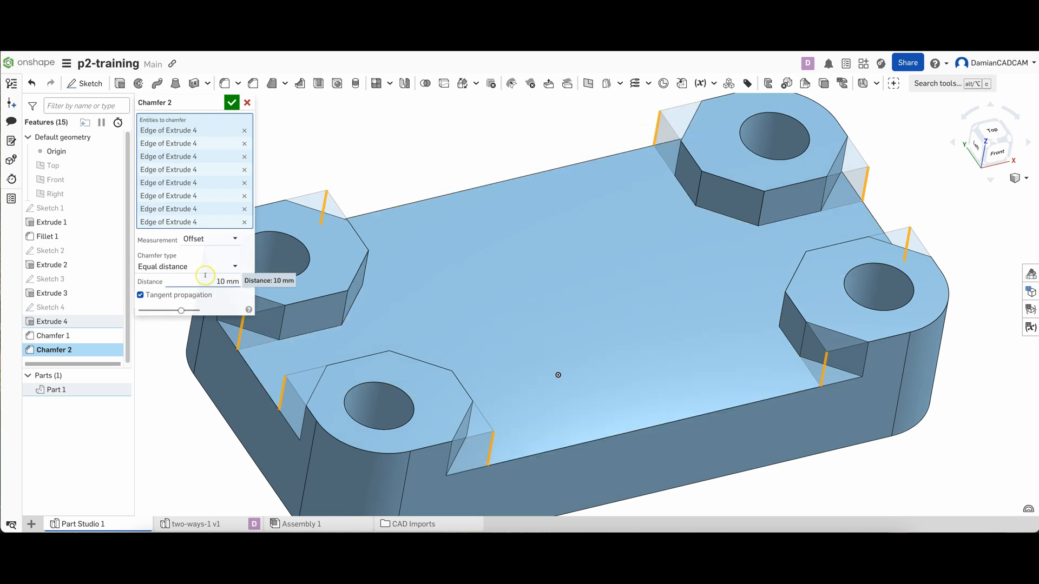
click(227, 279)
text(5)
key(Return)
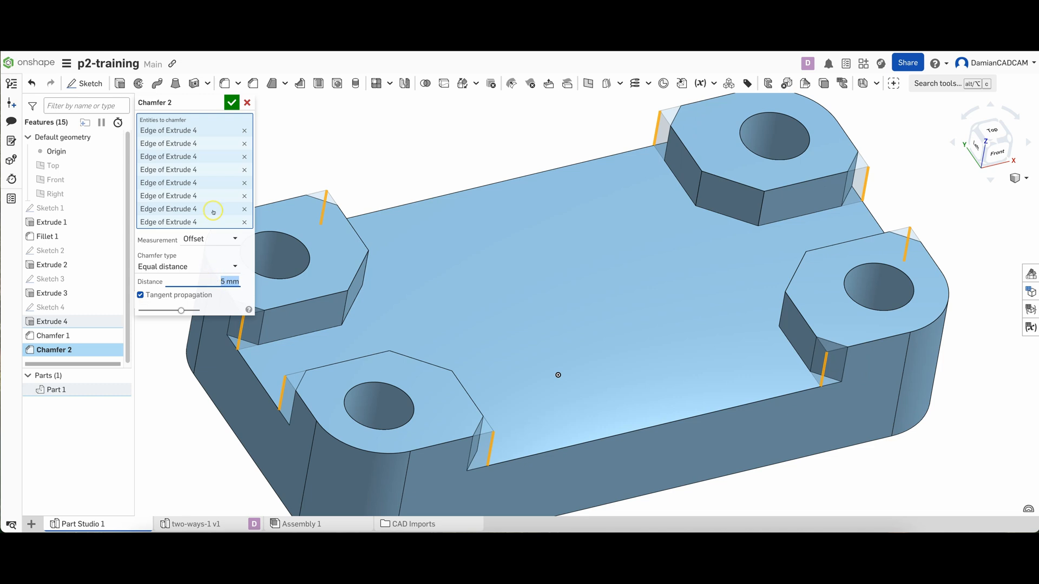
click(232, 103)
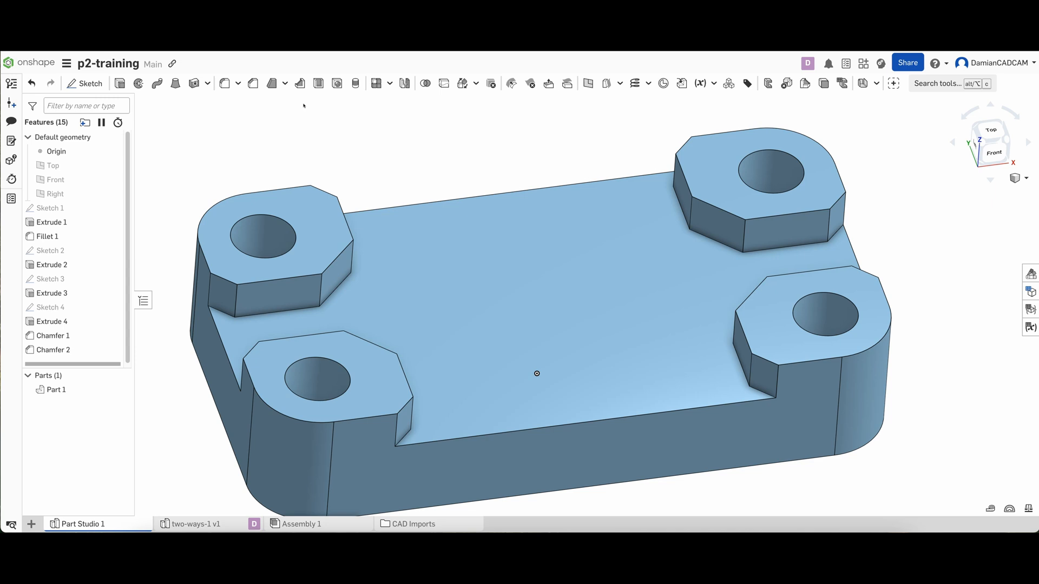
Chamfer all edges of the four corner pads' top faces, including the hole rims, with an equal distance of 1 mm
click(252, 83)
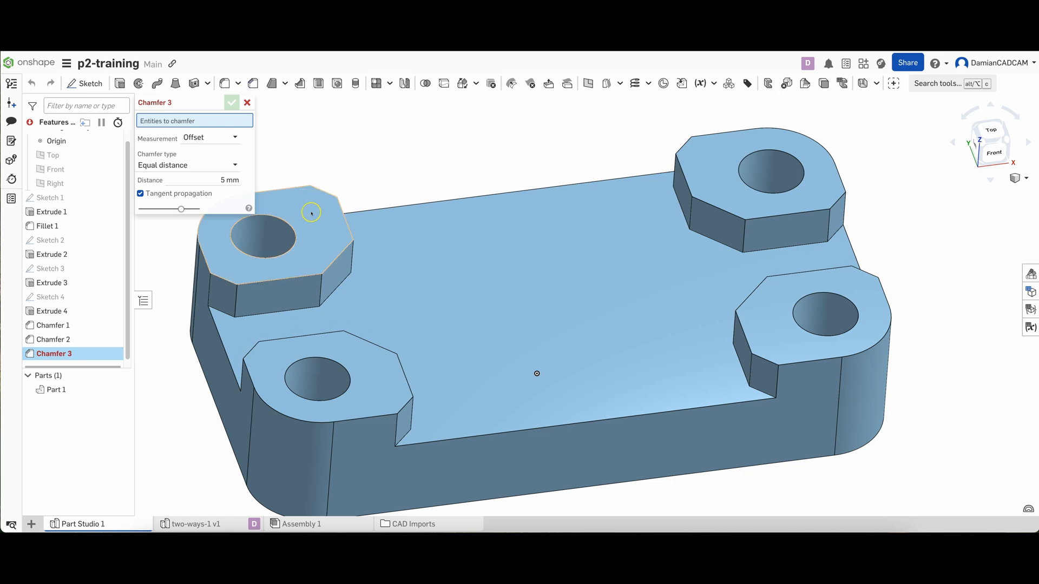
click(311, 210)
click(735, 156)
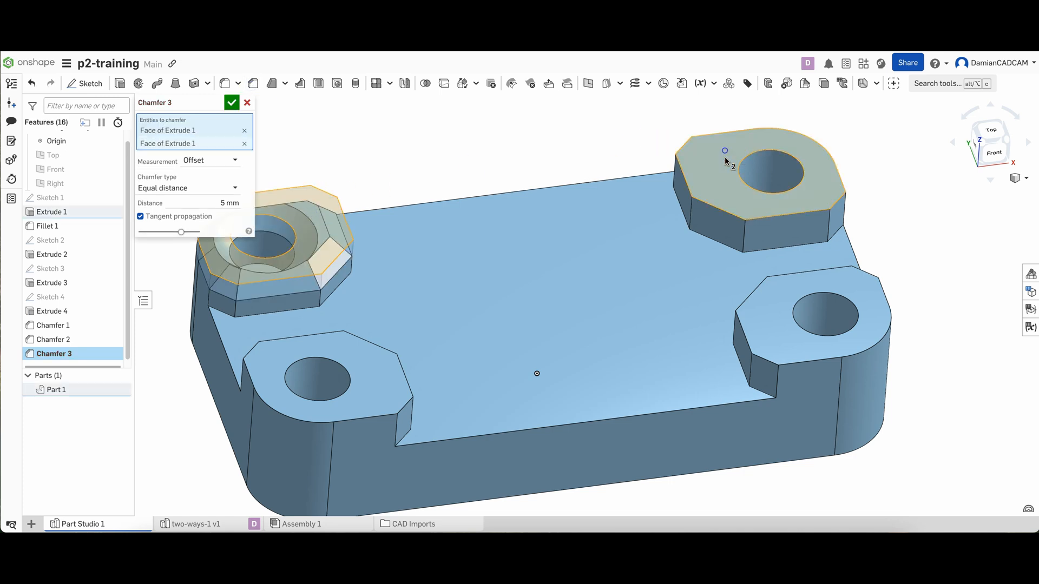
click(769, 306)
click(391, 378)
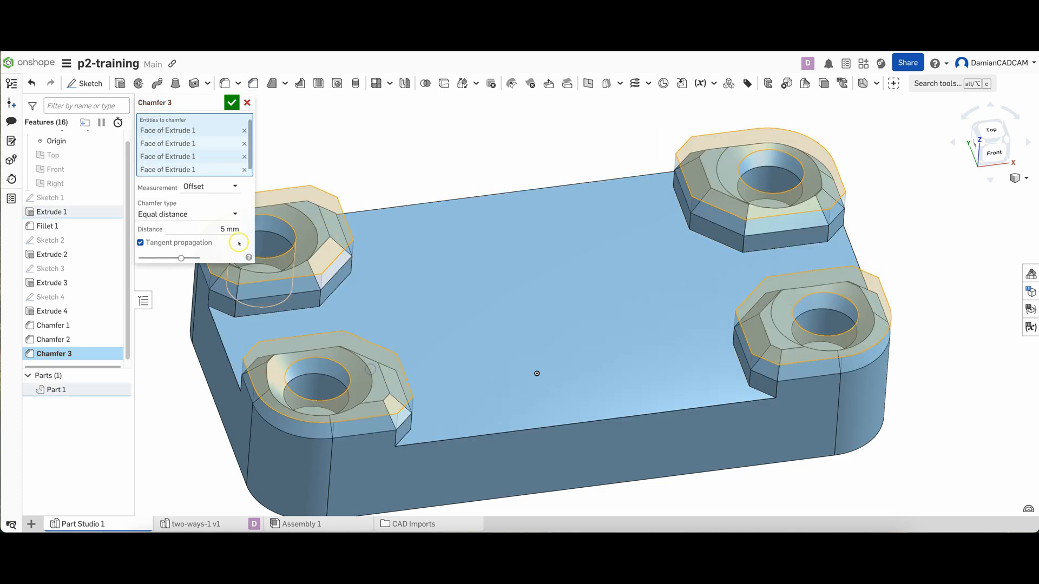
double_click(226, 229)
key(ctrl+a)
key(BackSpace)
key(Return)
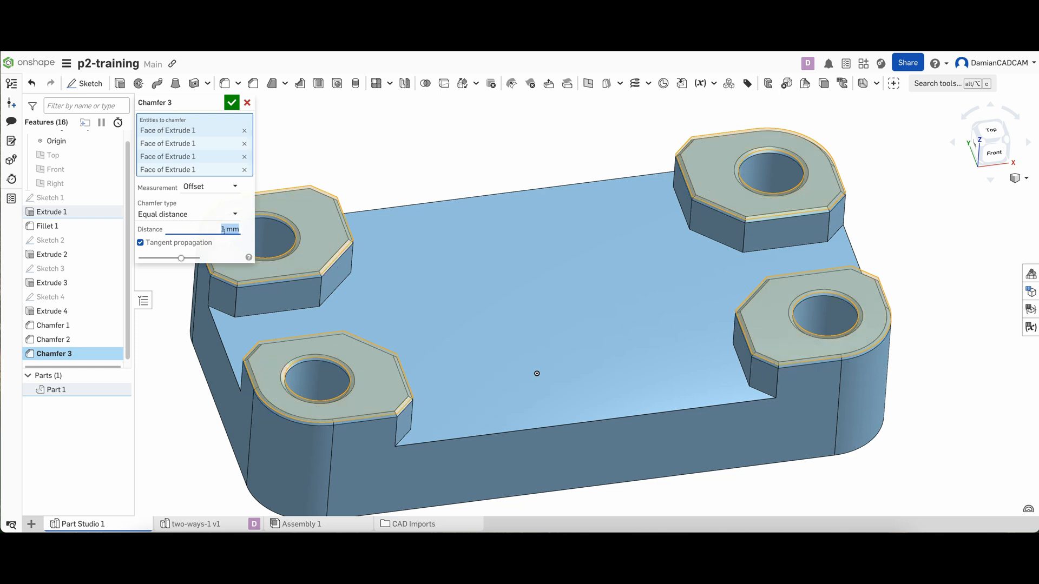
click(232, 103)
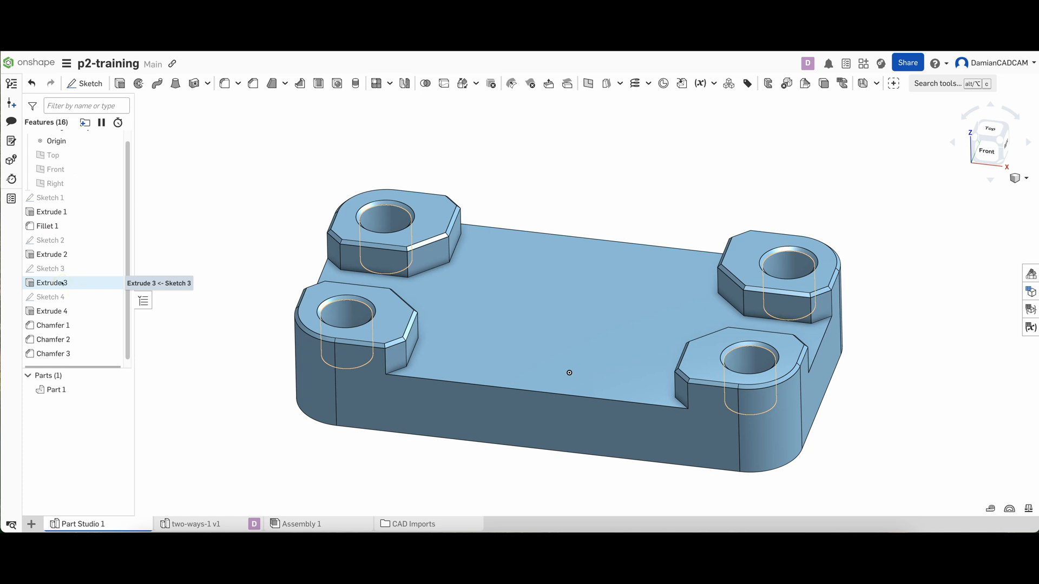
Edit Extrude 1 to set the base plate's blind depth to 35 mm, and accept the change
double_click(52, 212)
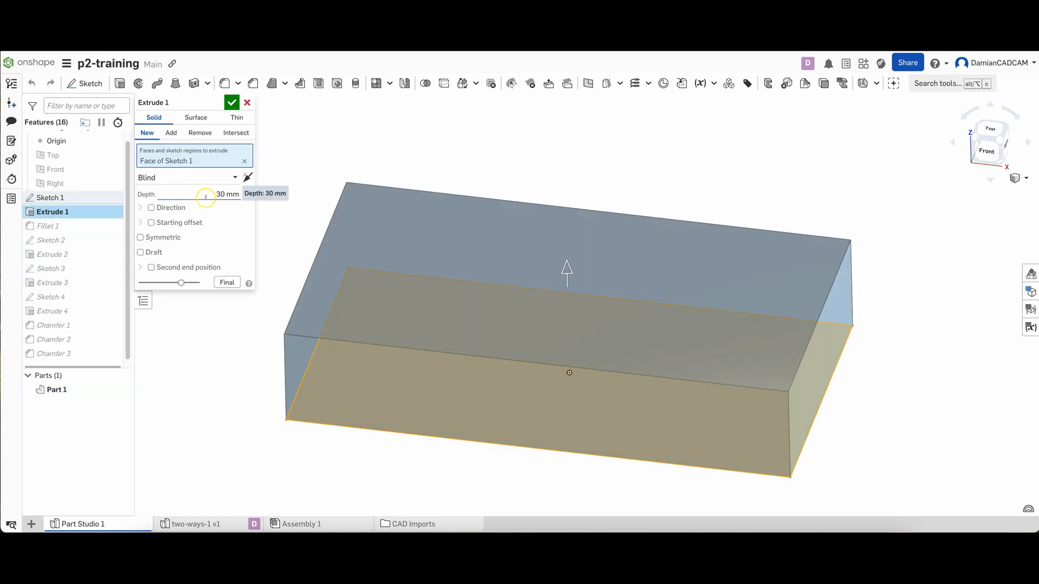
click(223, 194)
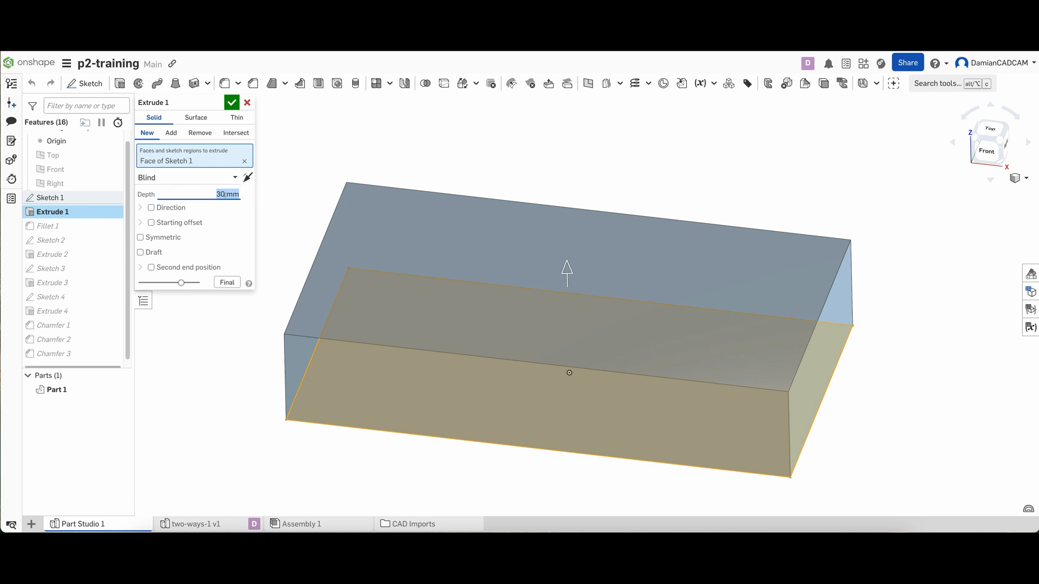
text(35)
key(Return)
click(232, 103)
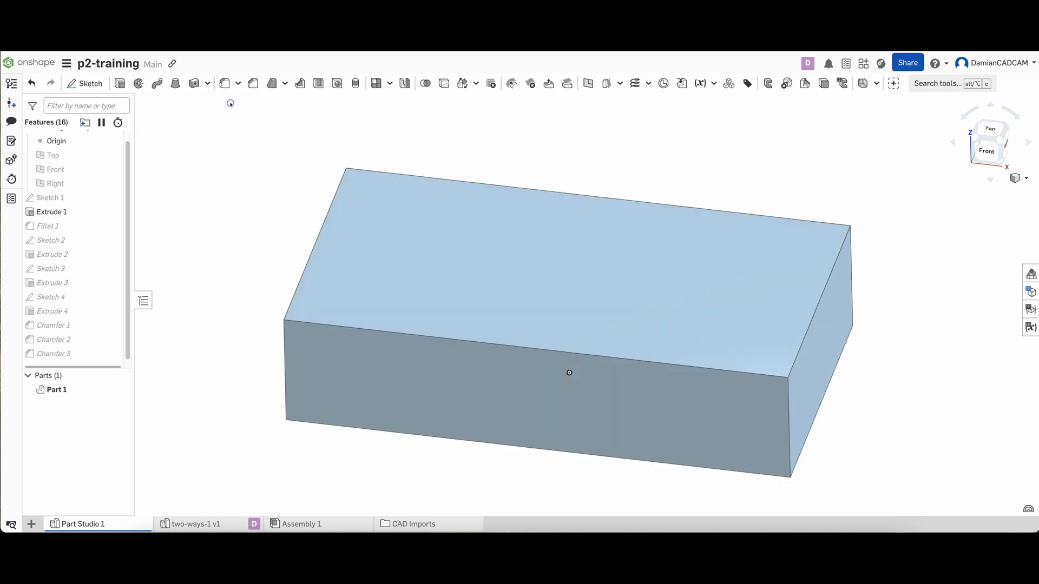
Edit Sketch 1 to increase the dimension of the base rectangle's long side, and accept the sketch
right_drag(580, 253, 578, 255)
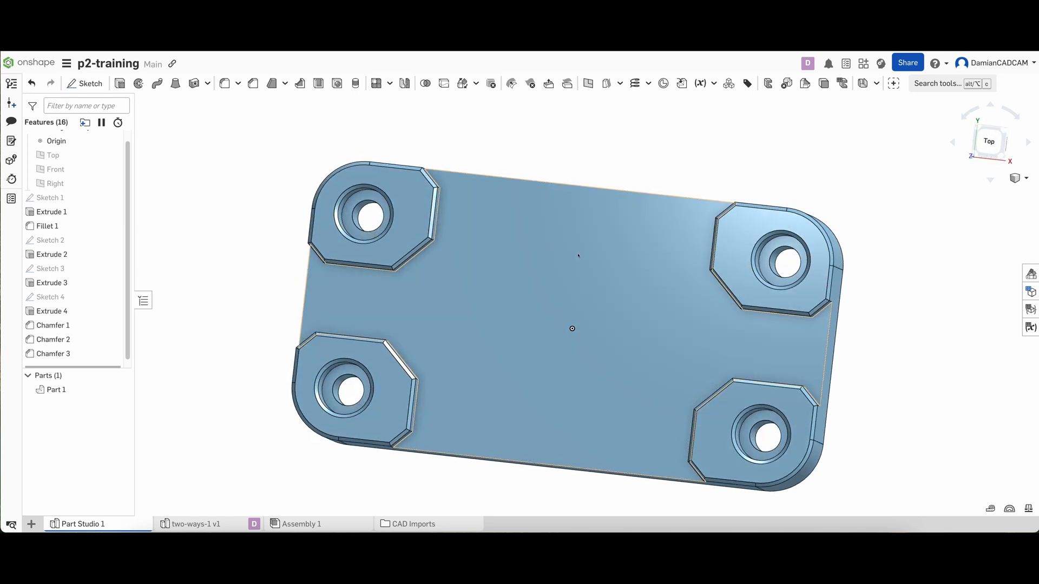
right_drag(738, 264, 772, 266)
click(358, 218)
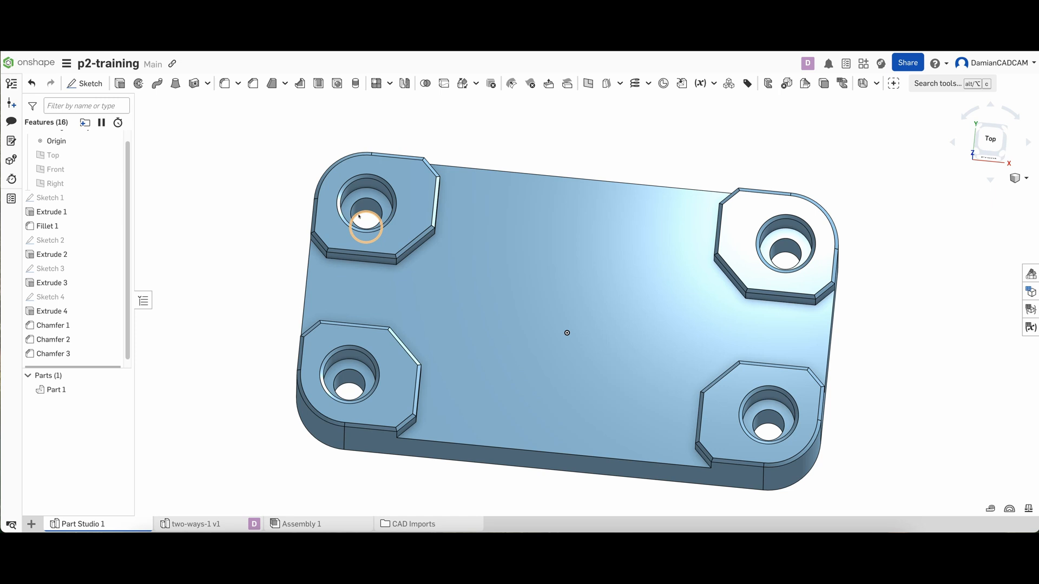
right_drag(359, 216, 214, 189)
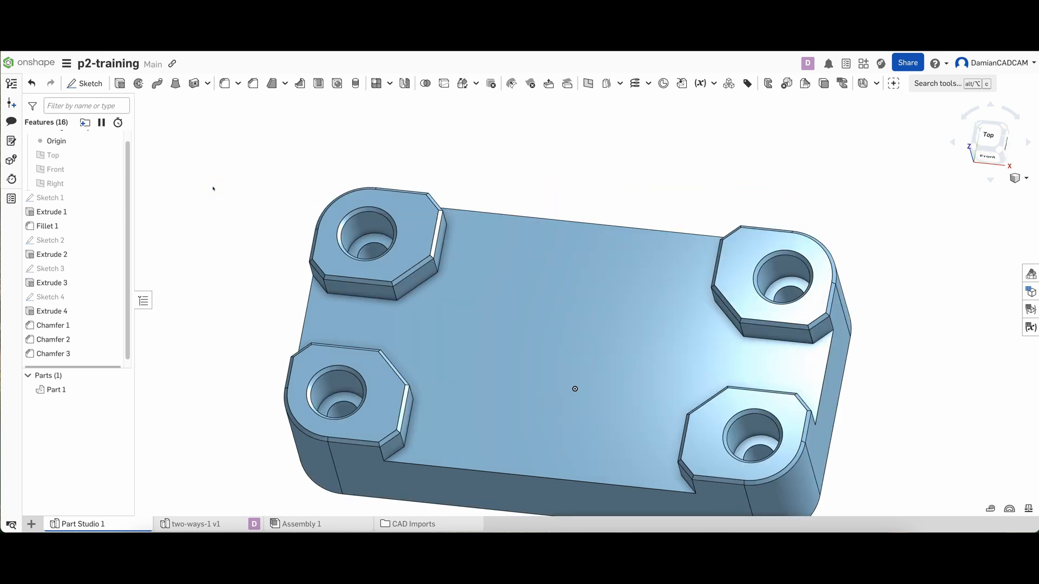
click(45, 198)
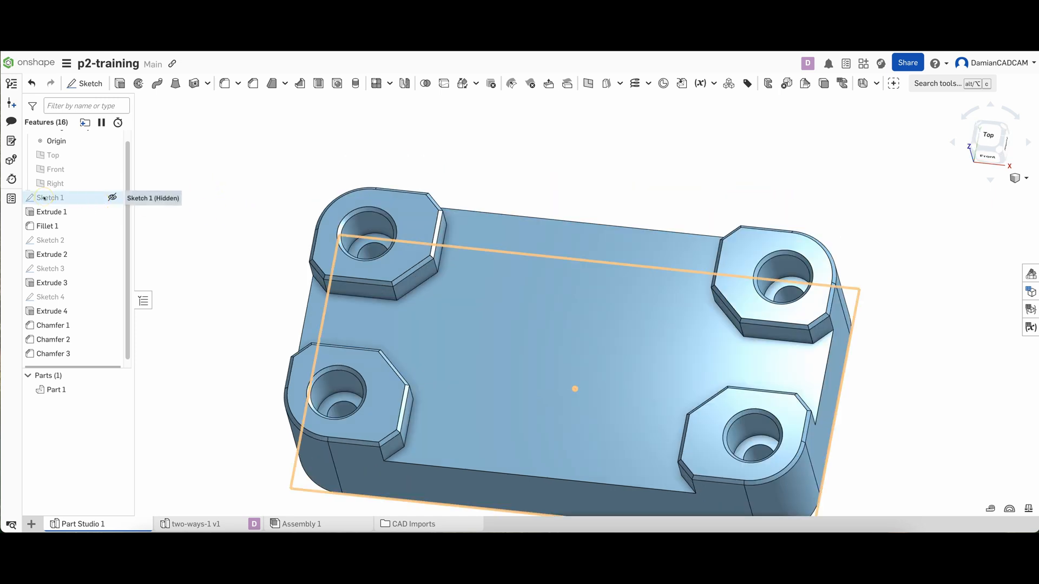
double_click(47, 198)
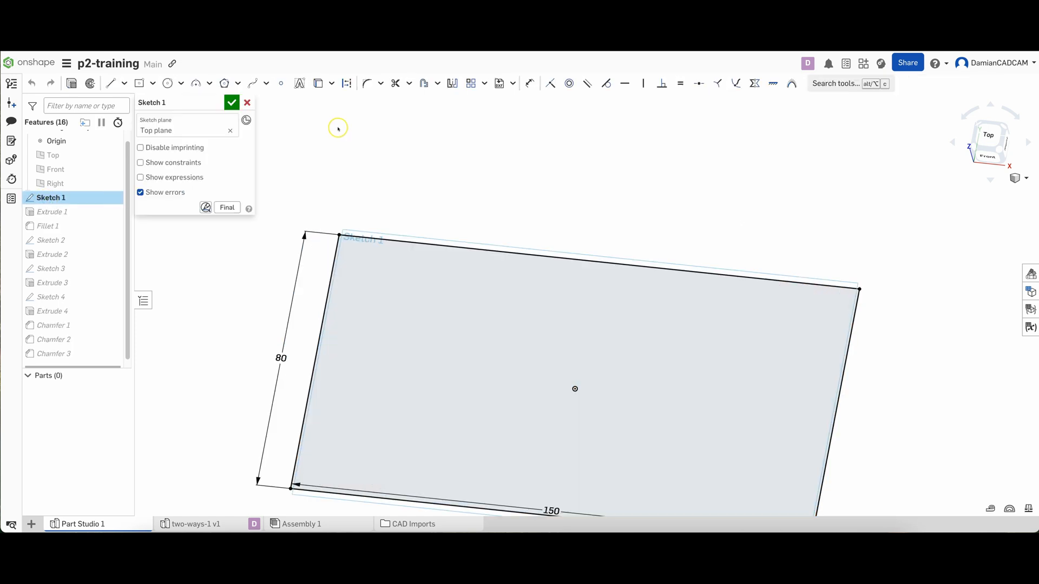
scroll(337, 129, down, 2)
scroll(336, 130, down, 1)
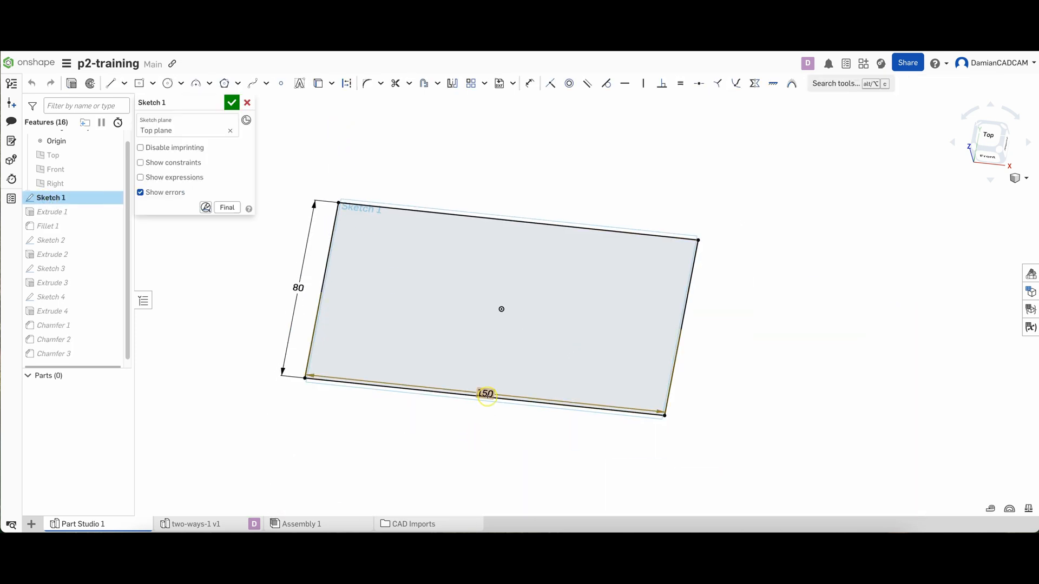
double_click(487, 393)
text(2)
key(Return)
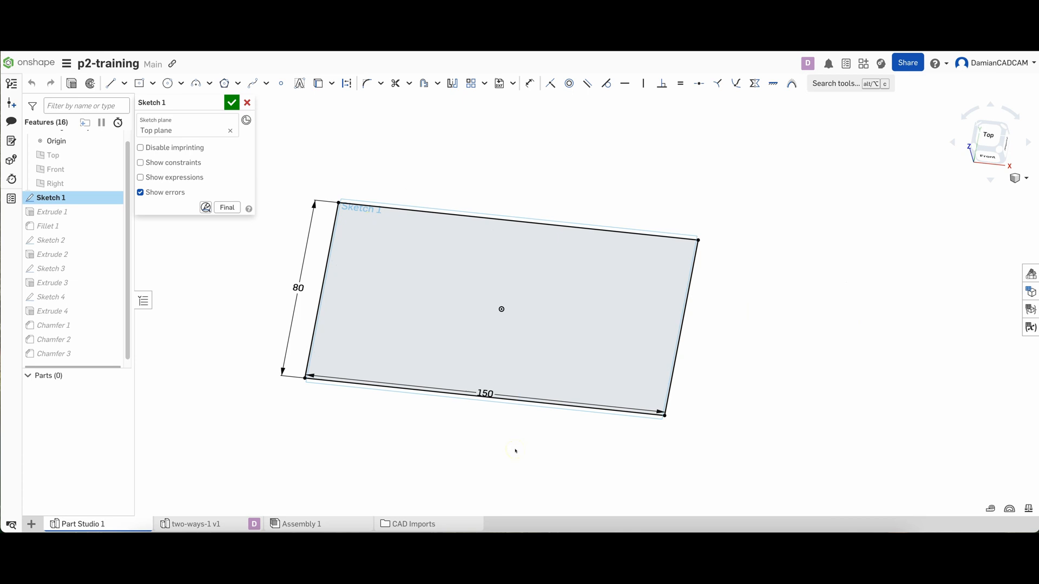
click(232, 102)
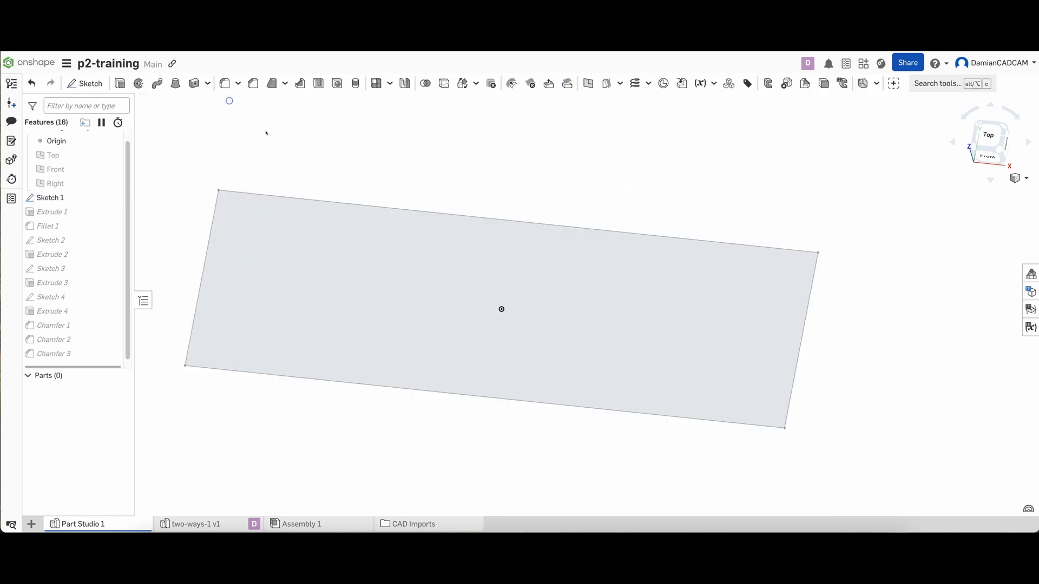